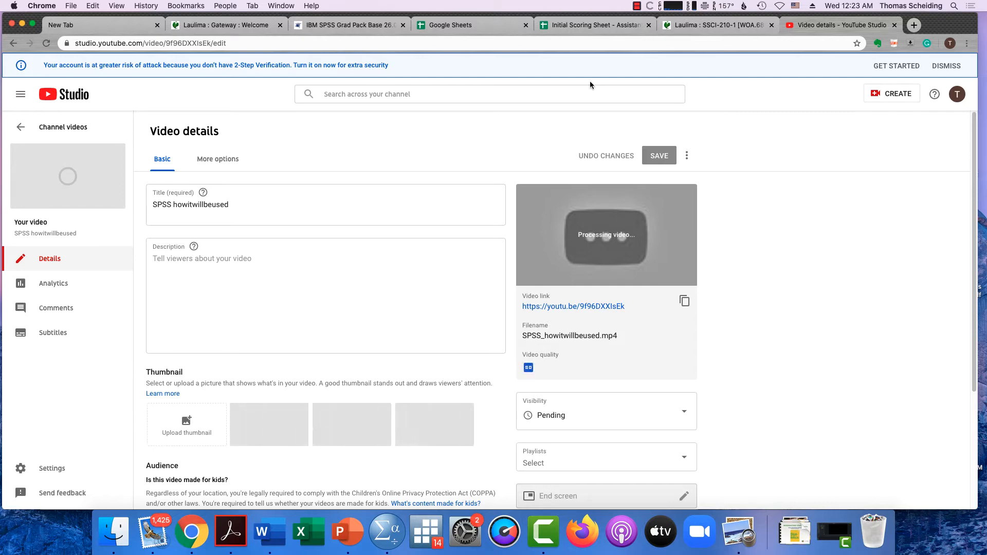
Step: Highlight Grad Pack, Win/Mac and 6 month in the IBM SPSS Statistics product title, and bring up the order email screenshot in Preview
click(371, 26)
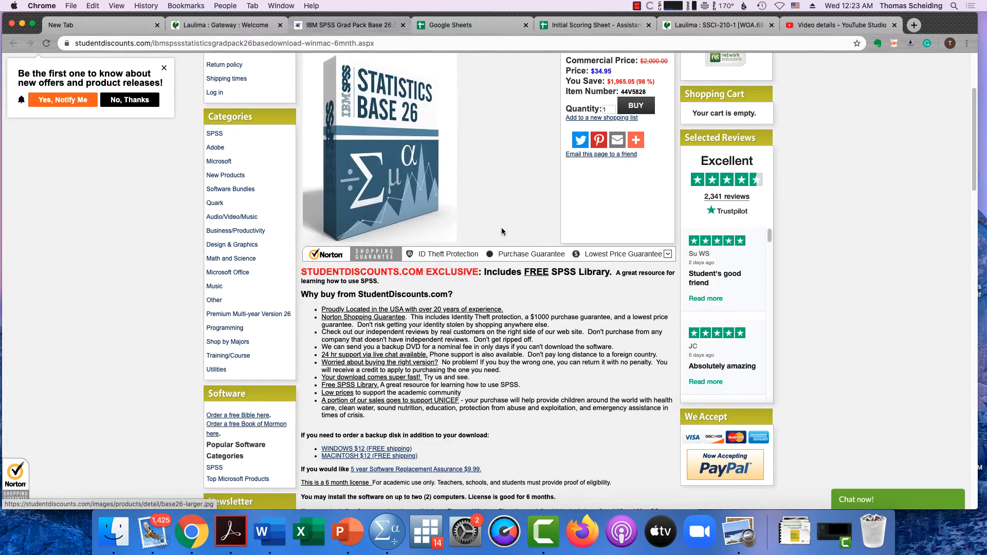
scroll(501, 231, up, 5)
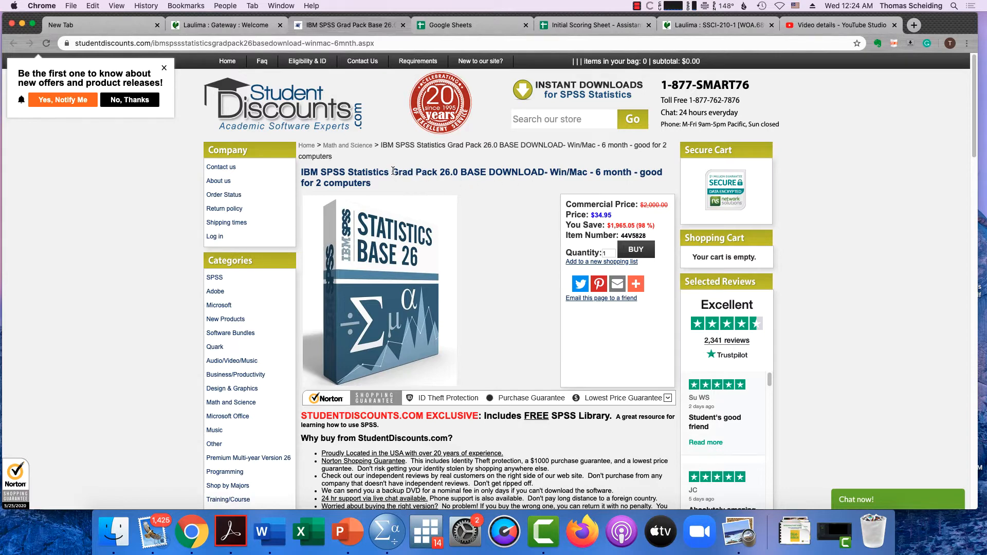
drag(392, 173, 459, 173)
click(553, 174)
drag(552, 173, 588, 174)
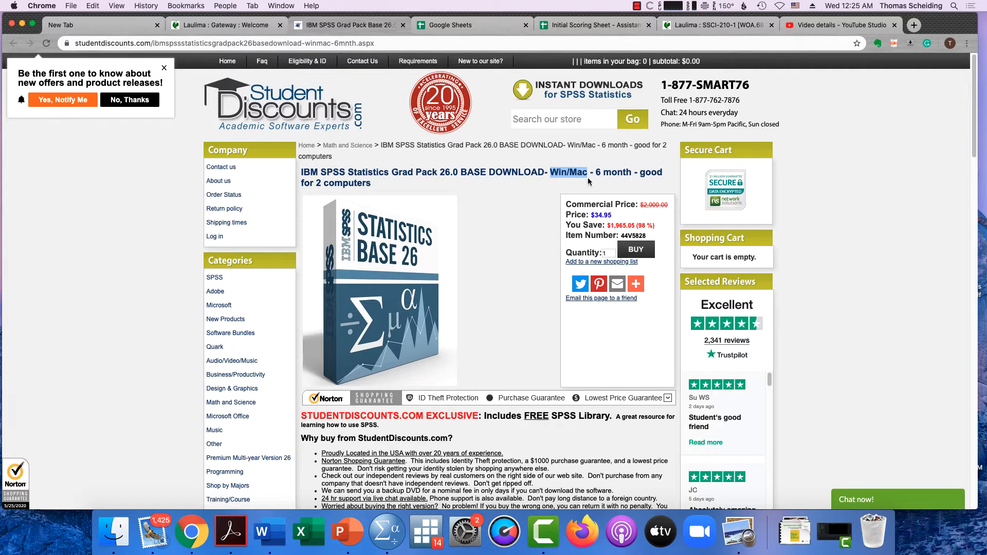
drag(595, 173, 628, 173)
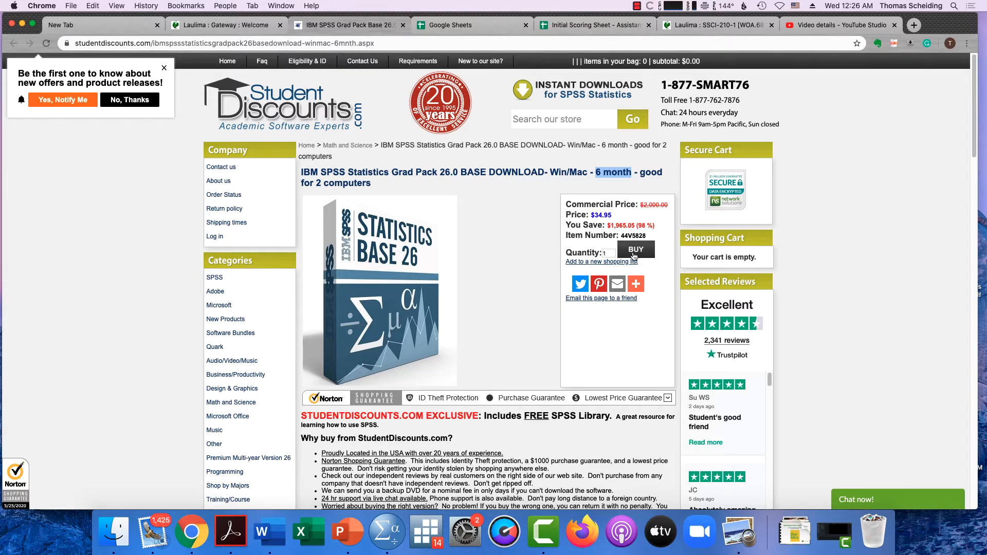
click(728, 520)
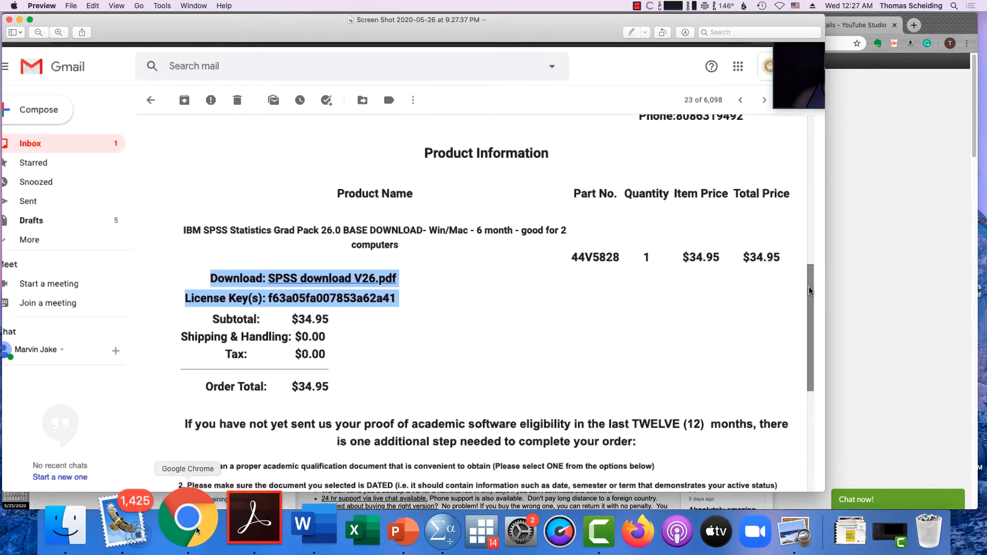
Step: Switch to Chrome, search Google for "spss download usc instructions" and open the USC page on installing SPSS for Windows
click(880, 27)
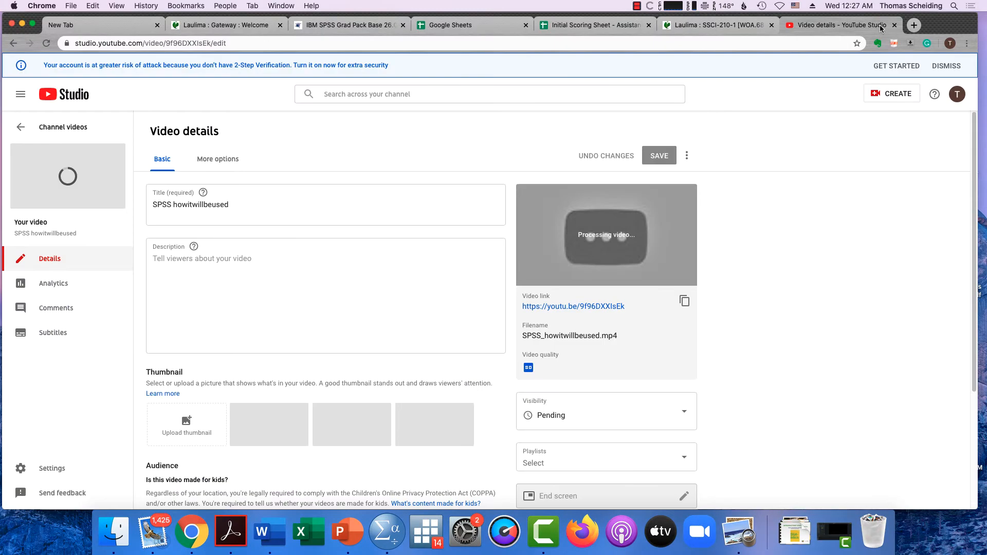
click(804, 41)
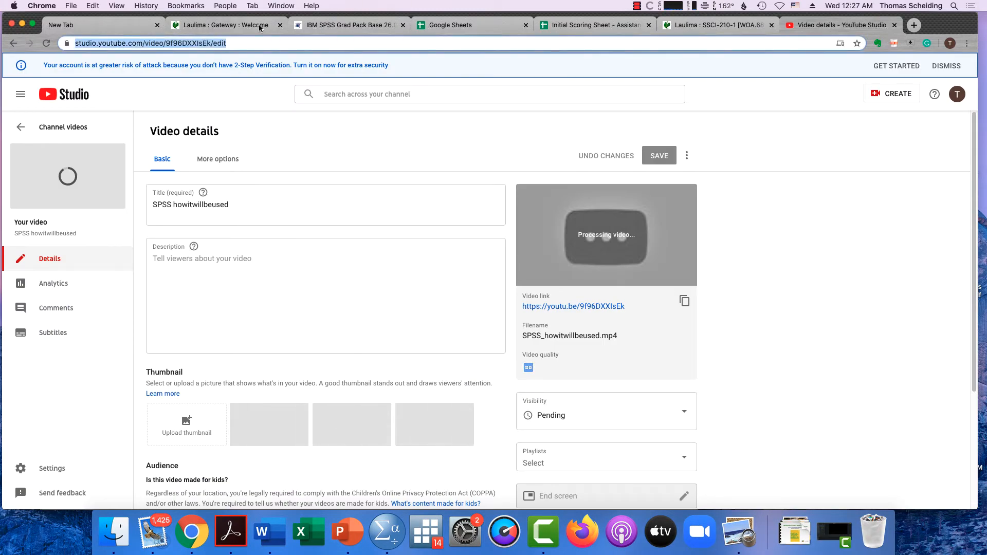
text(spss do)
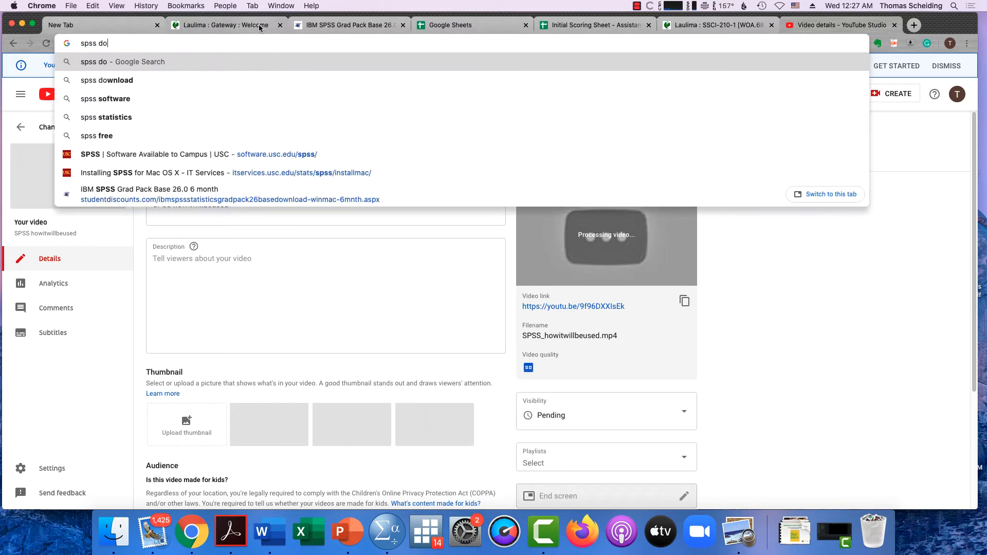
text(wnload )
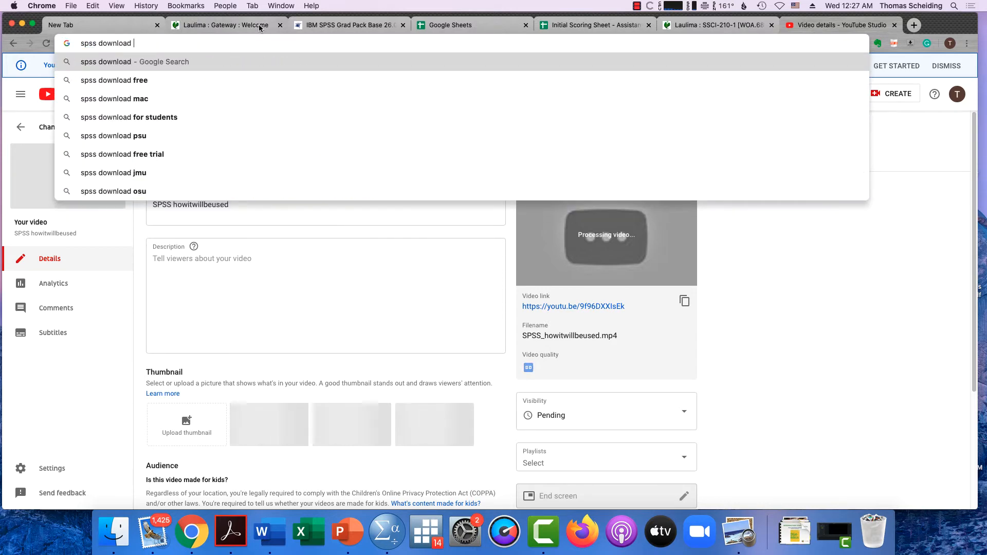
text(usc instructions)
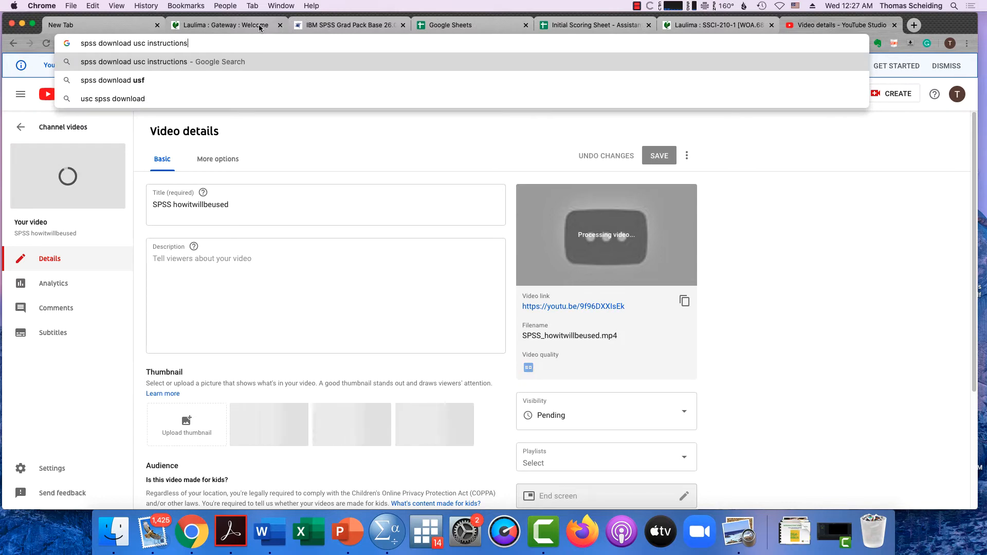
key(Return)
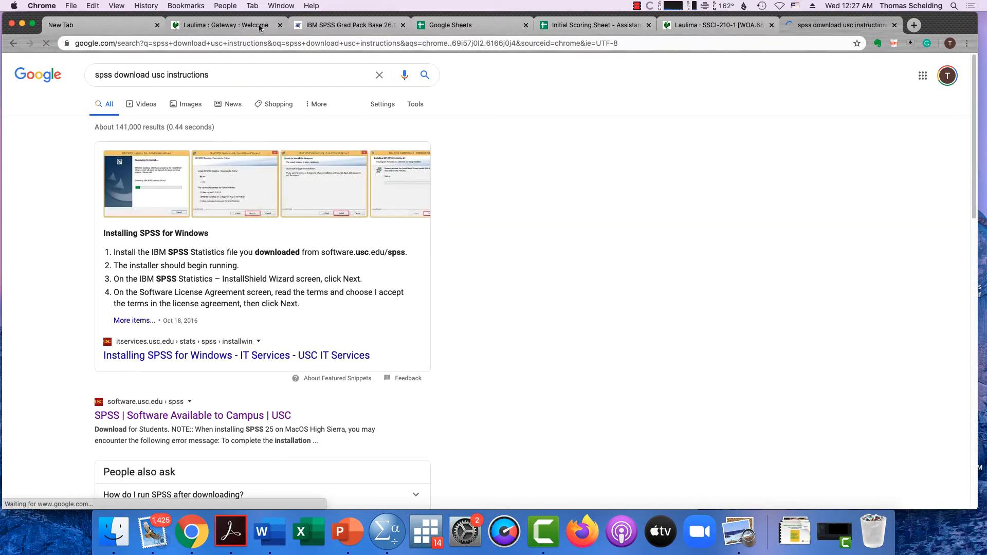
click(142, 356)
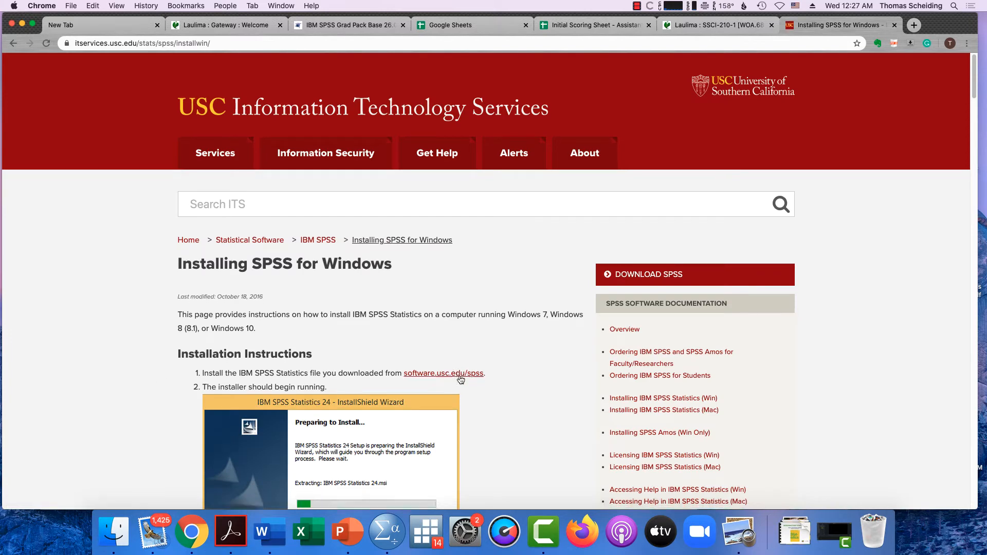
Step: Examine the SPSS installation and licensing steps on the USC page, and return to the order email screenshot in Preview
scroll(456, 369, down, 3)
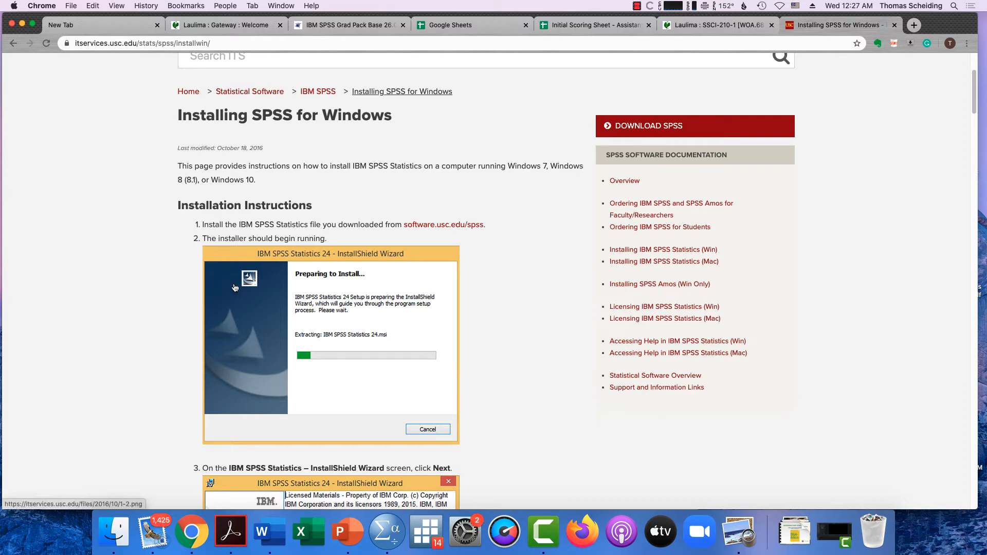
scroll(234, 287, down, 10)
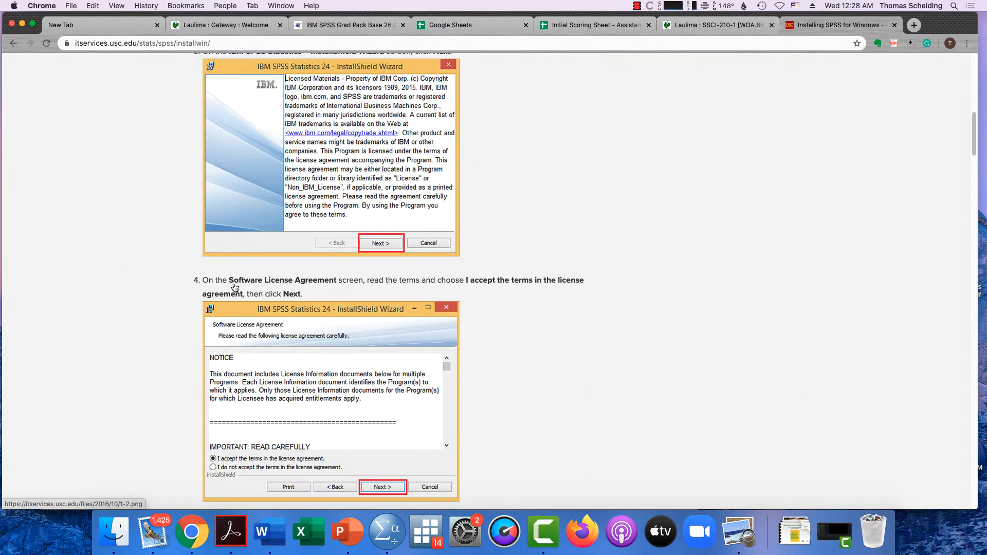
scroll(234, 287, down, 15)
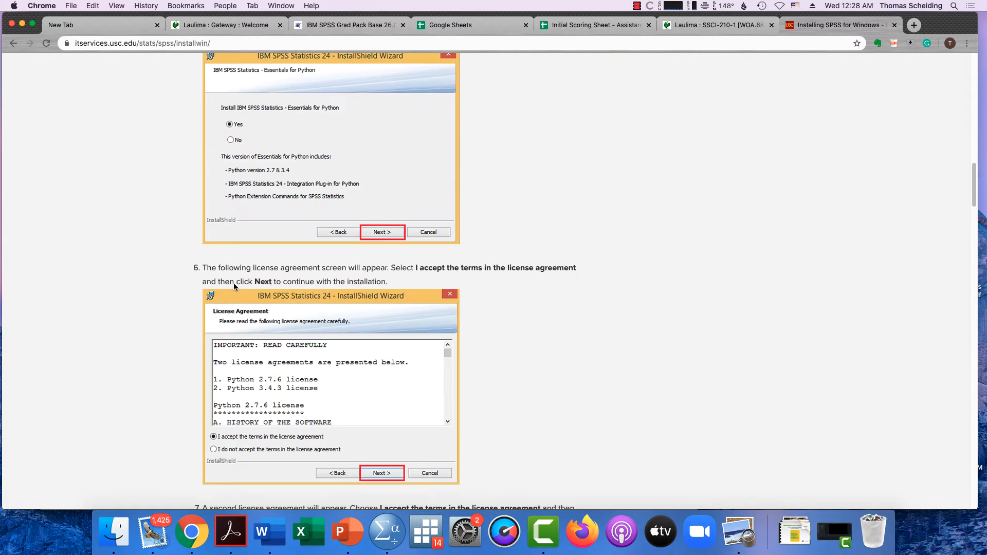
scroll(234, 288, down, 20)
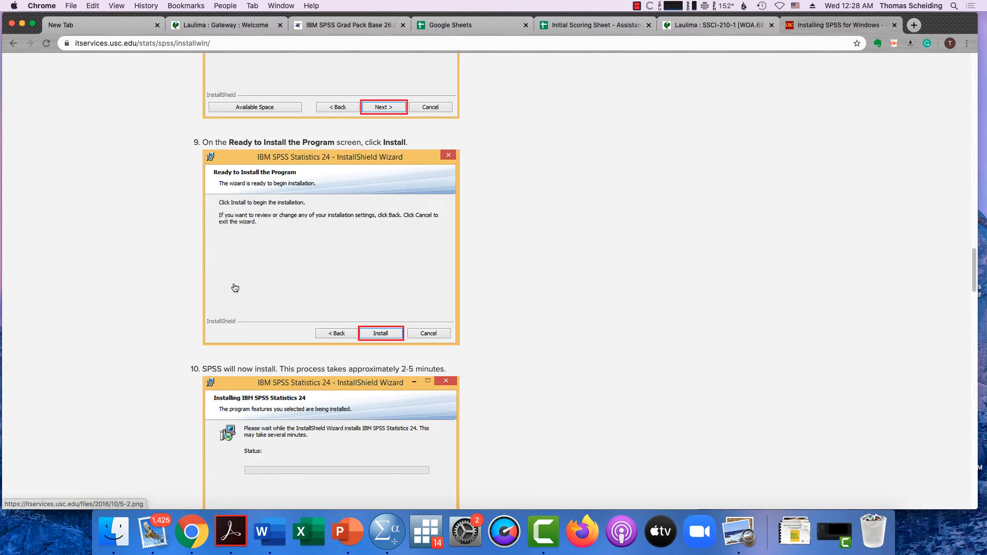
scroll(231, 287, down, 10)
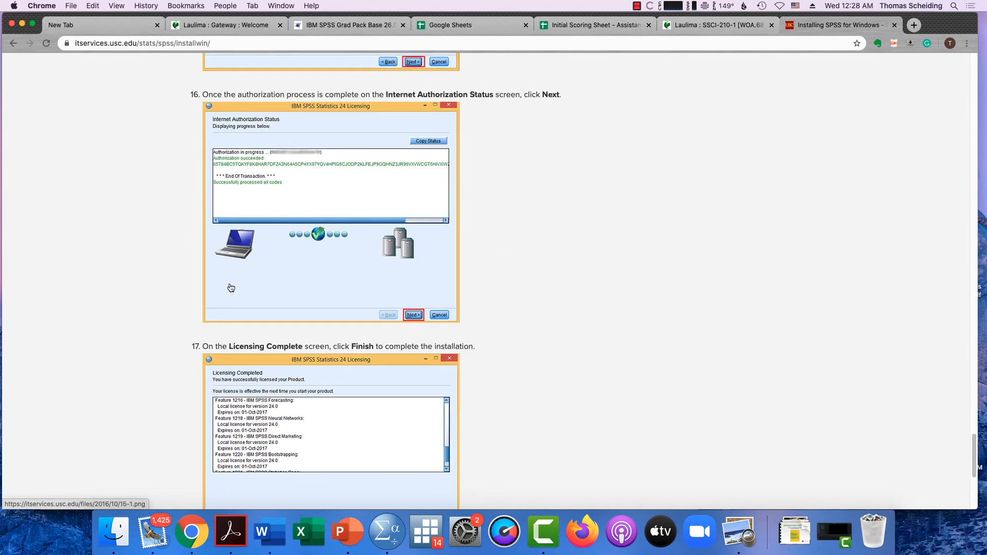
scroll(230, 287, up, 3)
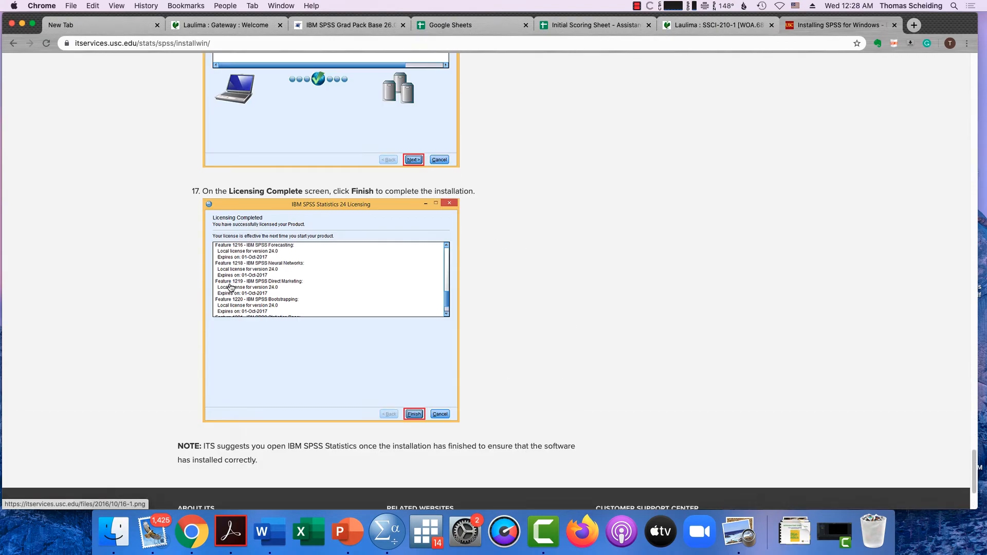
scroll(231, 288, up, 20)
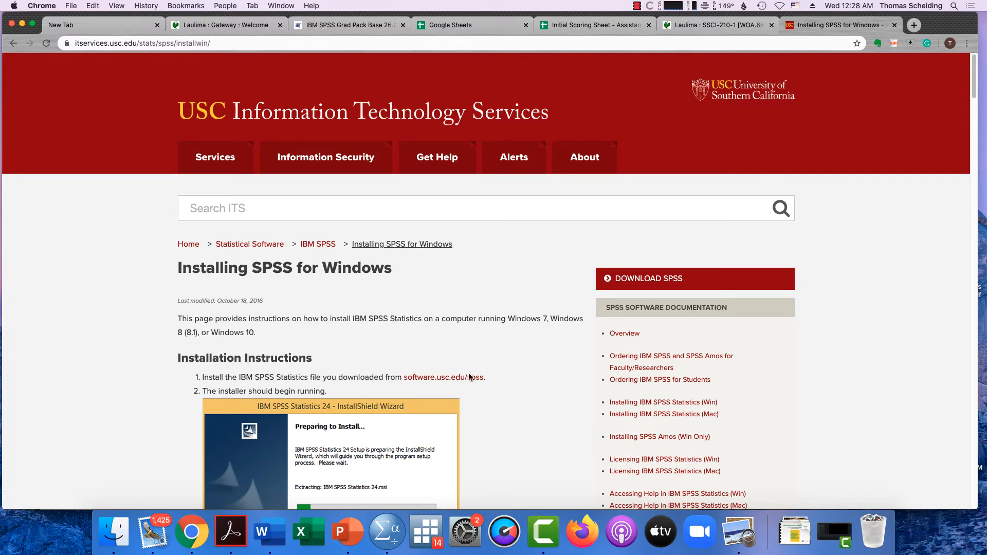
click(739, 531)
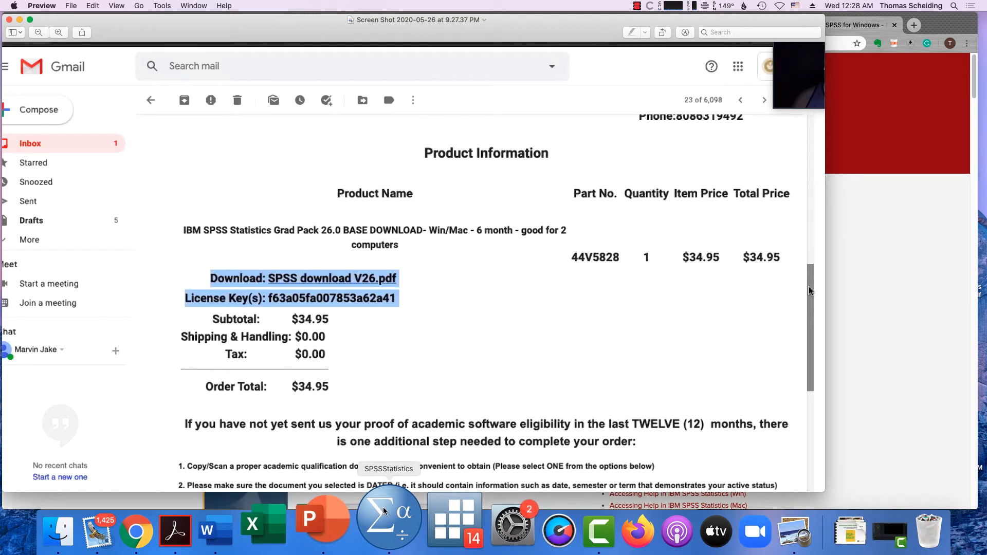
Step: Switch to SPSS Statistics and close the Output1 viewer without saving its contents
click(389, 514)
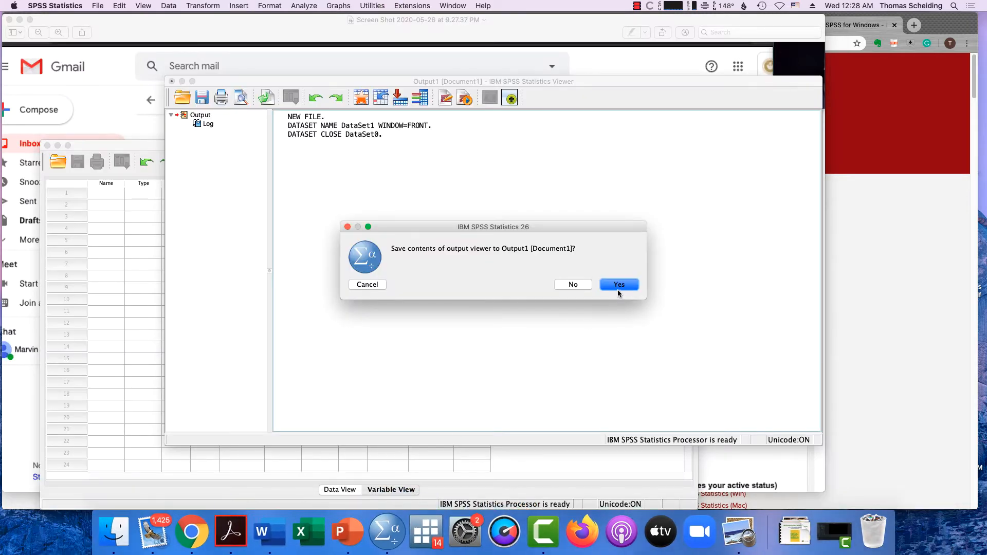
click(618, 289)
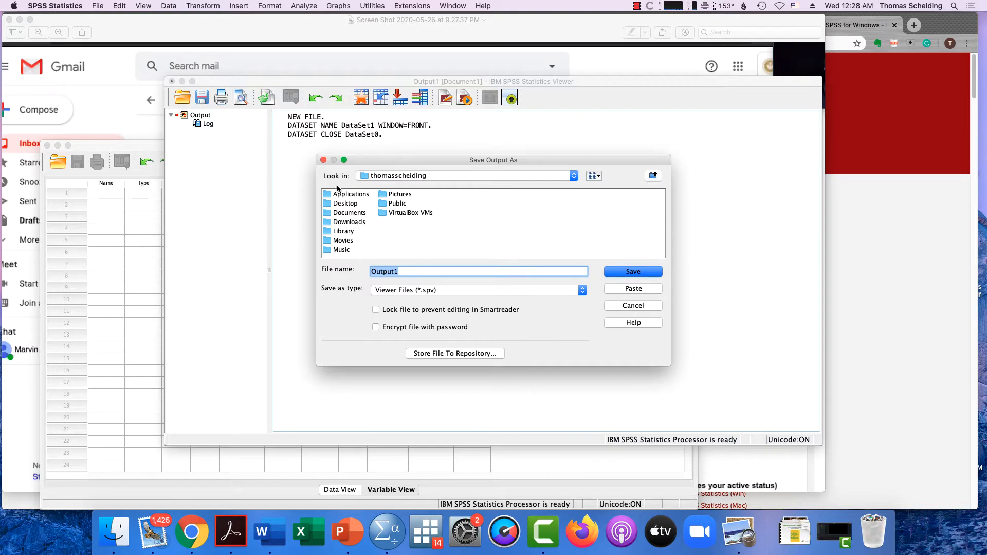
click(322, 160)
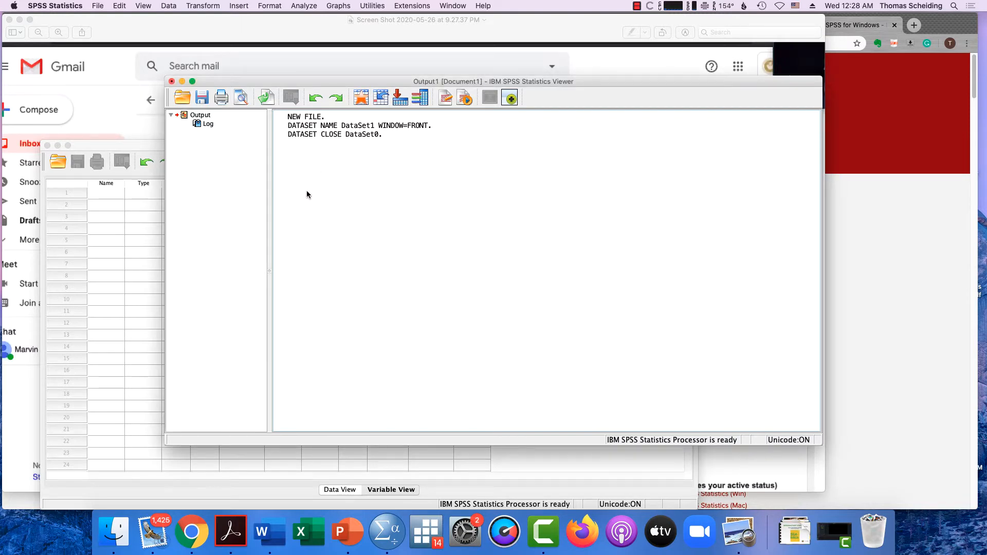
click(172, 81)
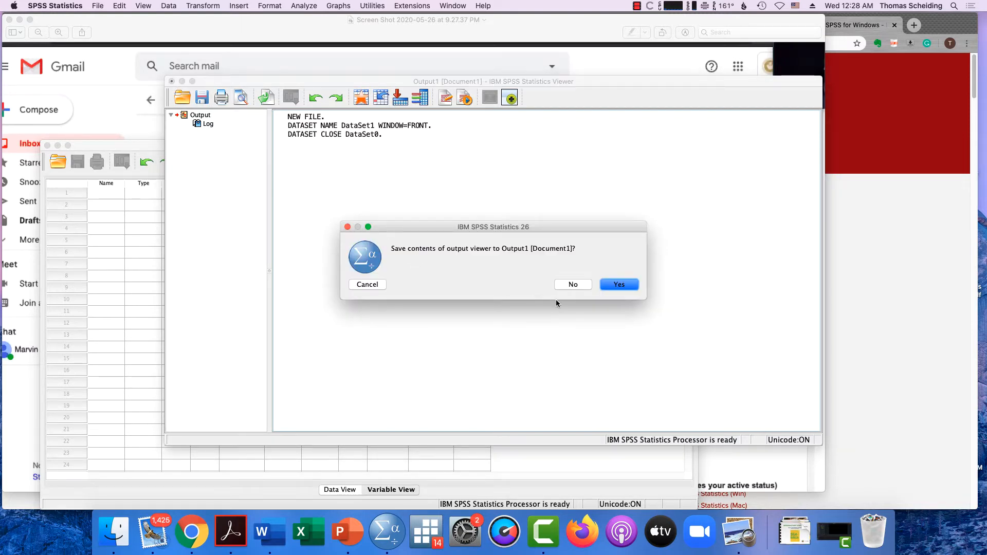
click(573, 284)
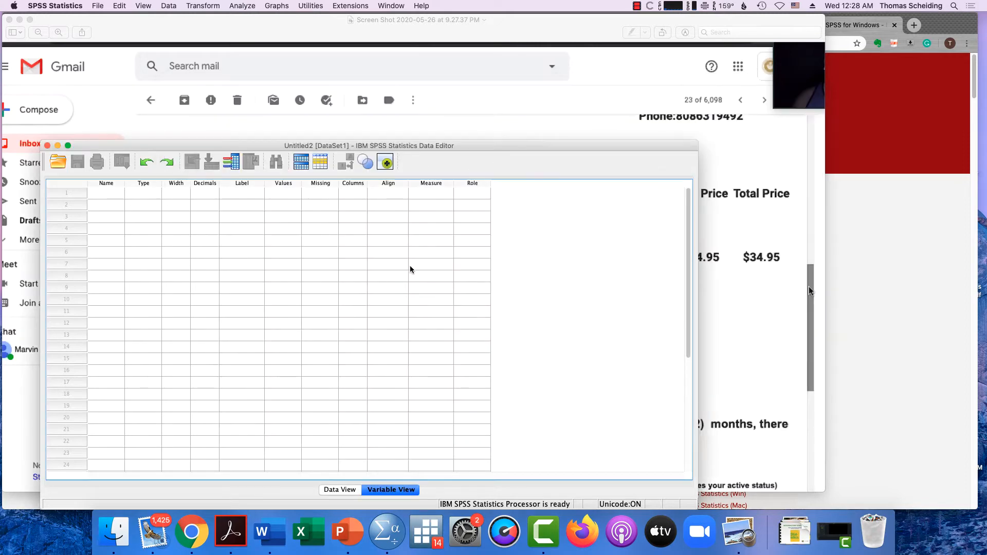
Step: Quit SPSS Statistics completely
click(77, 6)
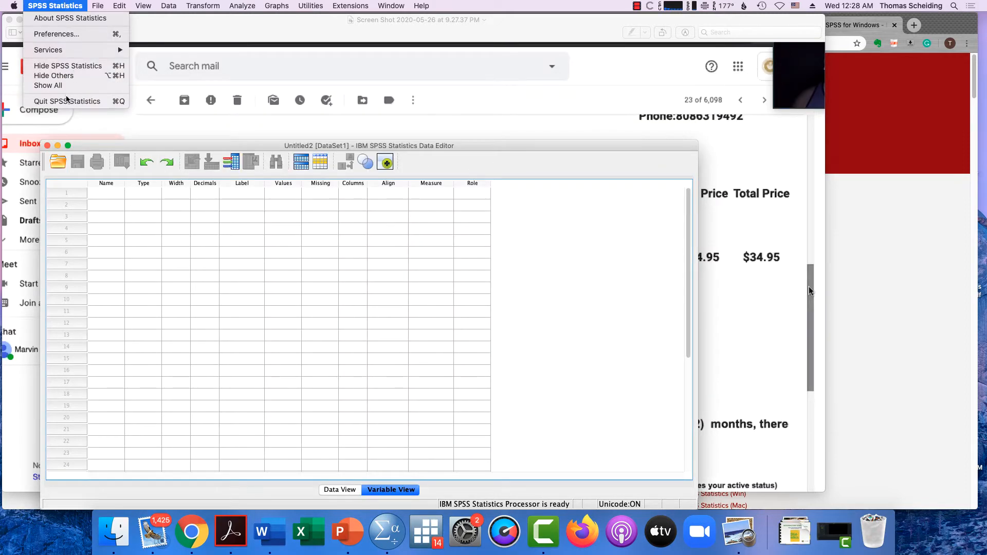
click(69, 102)
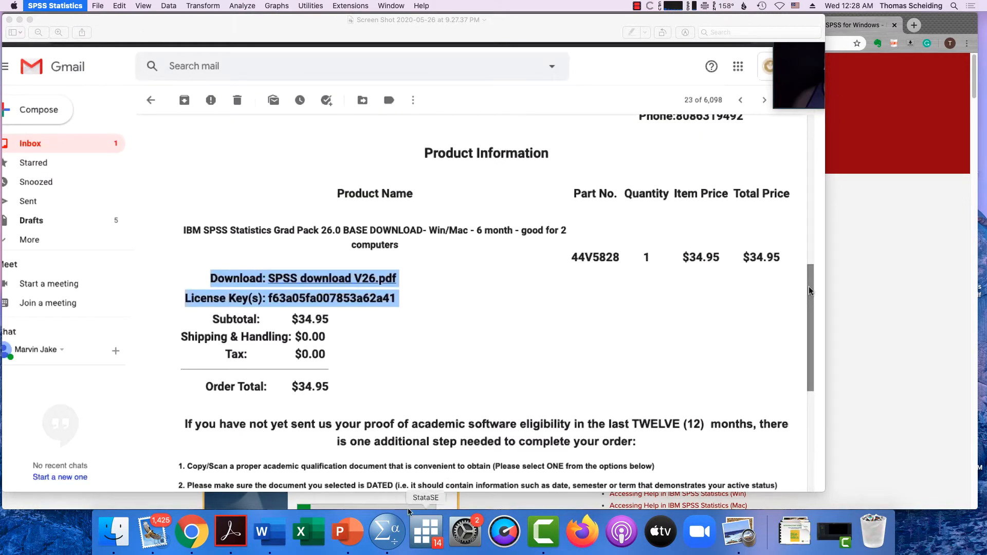
right_click(392, 533)
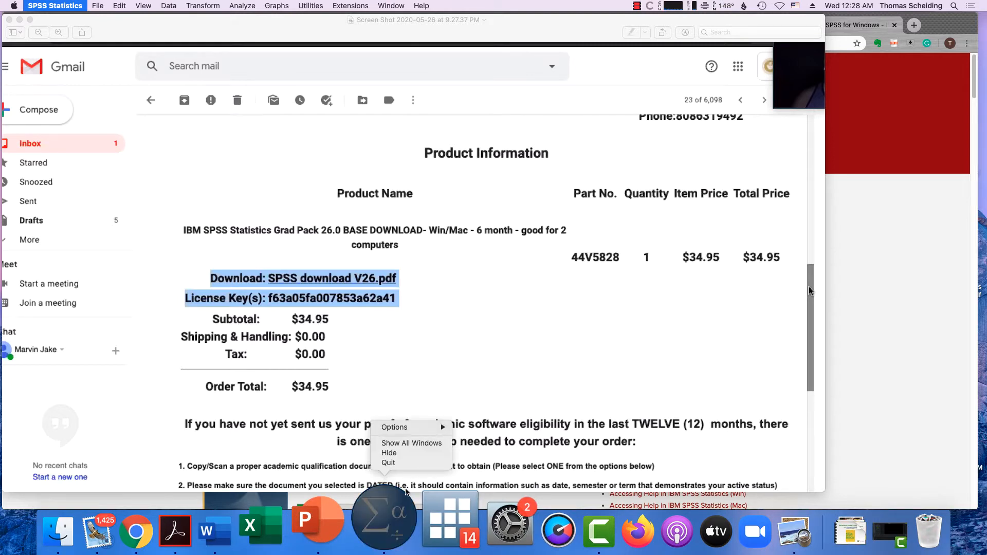
click(408, 465)
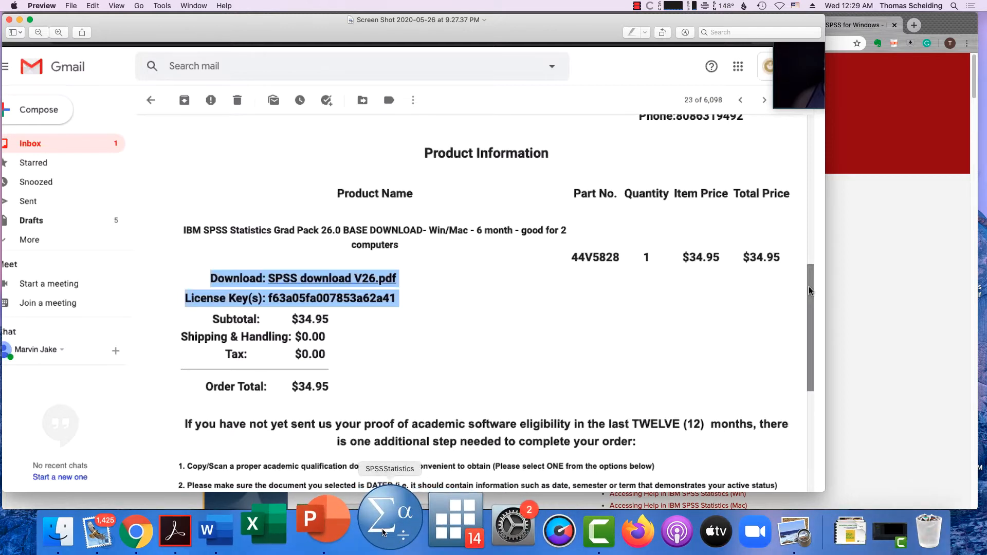
Step: Launch SPSS Statistics, maximize the Data Editor window and show the Data View
click(383, 533)
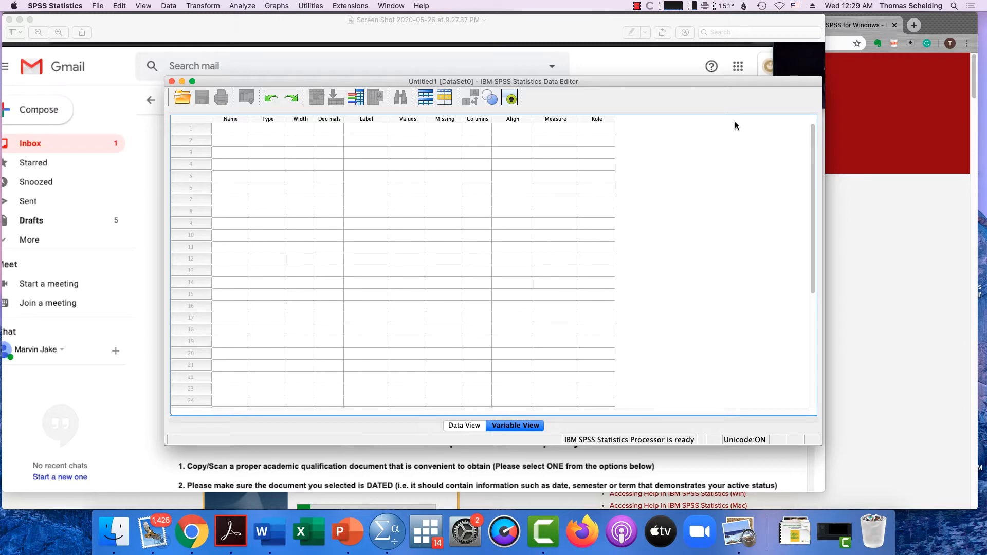
click(193, 81)
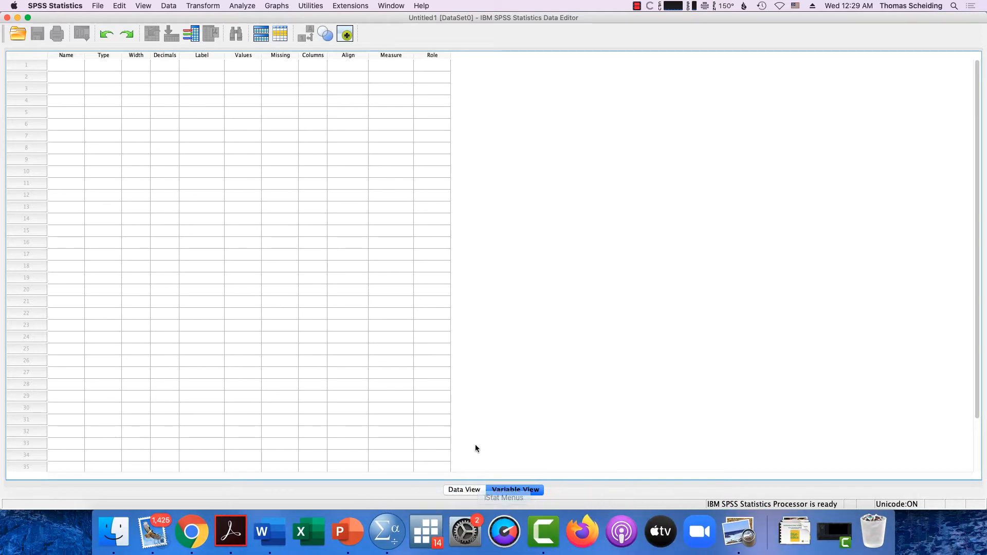
click(463, 490)
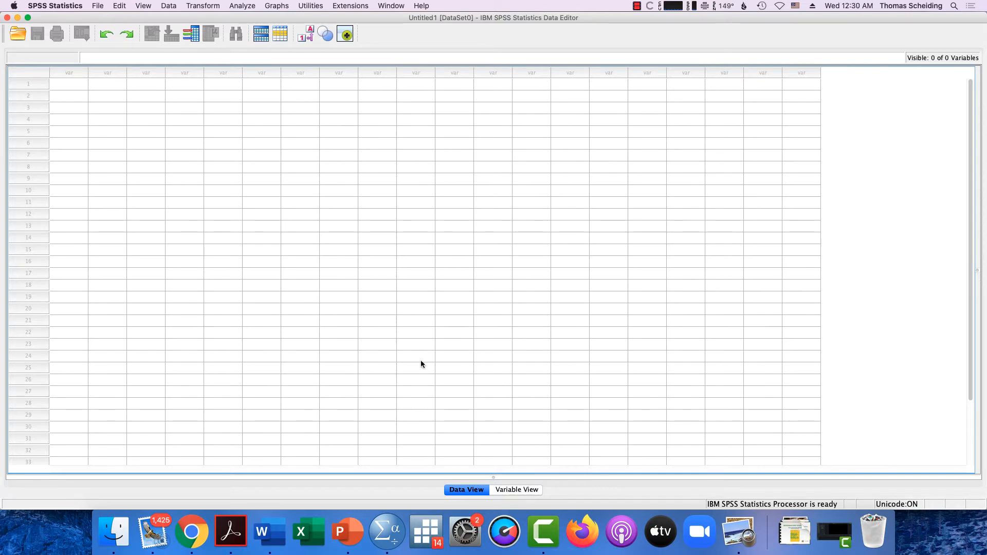
Step: Enter the values 1 and 2 in rows 2 and 3 of the first column of the data sheet
click(71, 86)
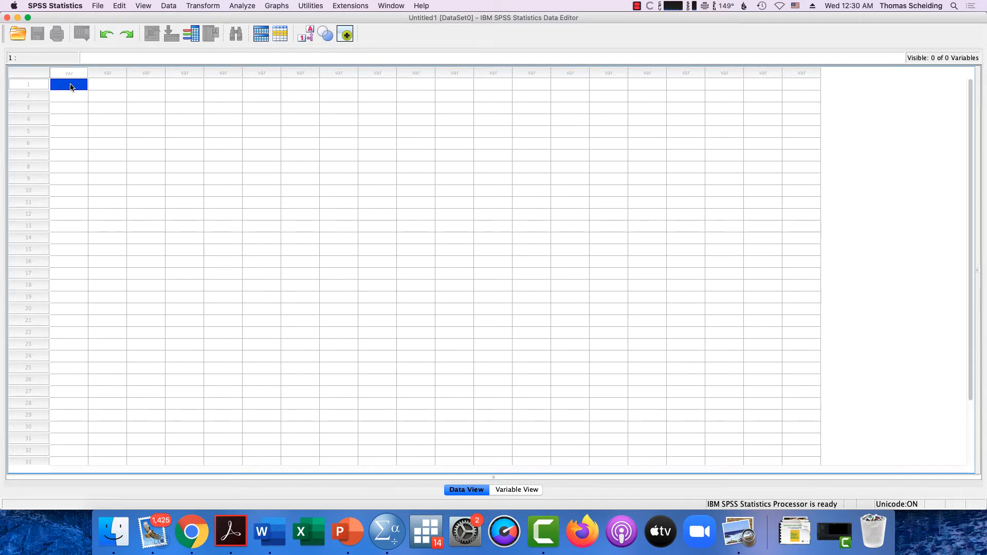
key(Down)
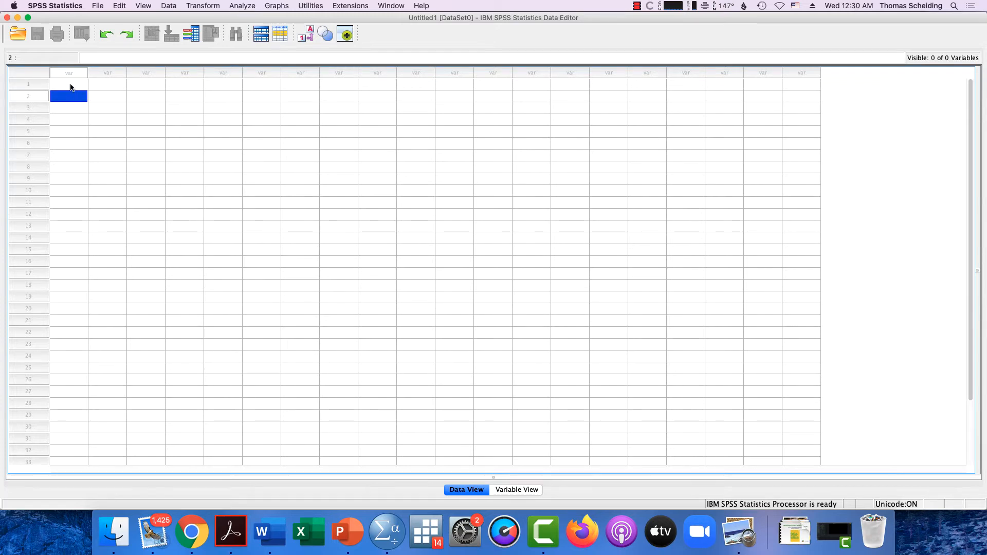
text(1)
key(Return)
text(2)
key(Return)
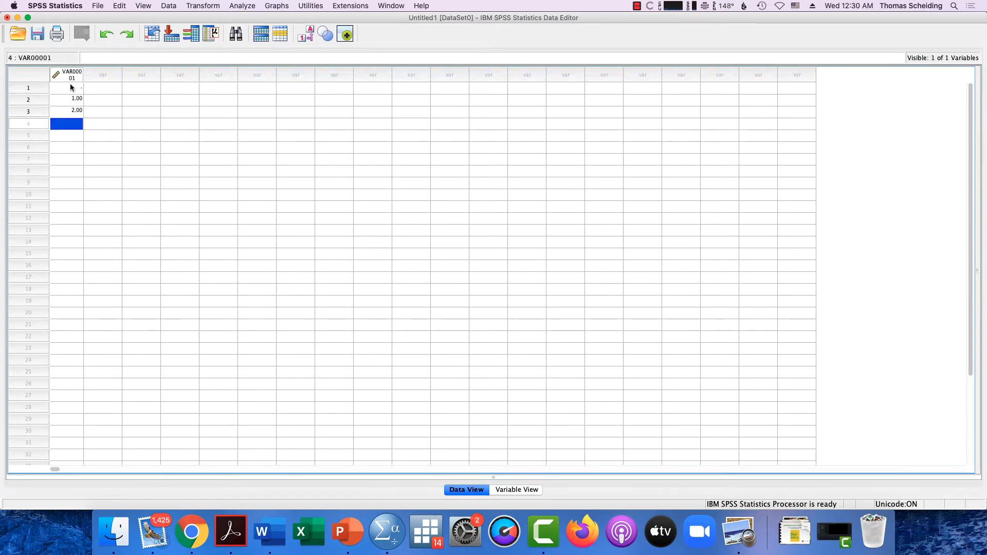
Step: Enter the values 3, 2, 2, 3, 3, 2, 2 and 3 in rows 4 to 11 of the first column
text(3)
key(Return)
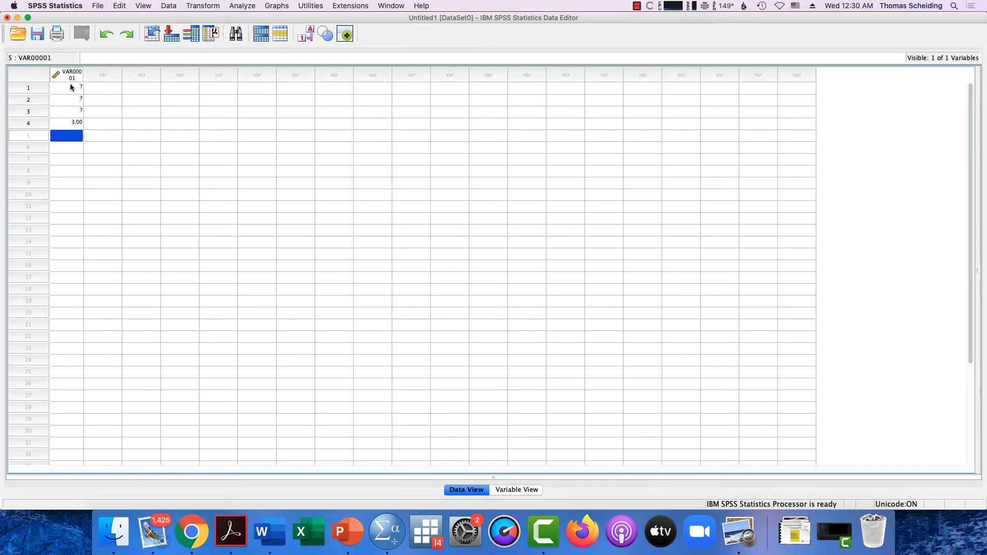
text(2)
key(Return)
text(2)
key(Return)
text(3)
key(Return)
text(3)
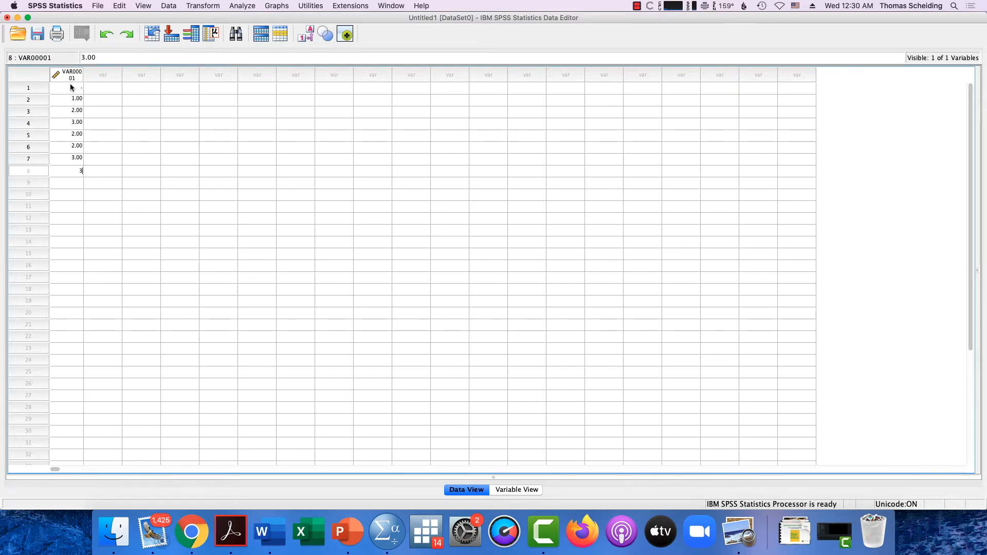
key(Return)
text(2)
key(Return)
text(2)
key(Return)
text(3)
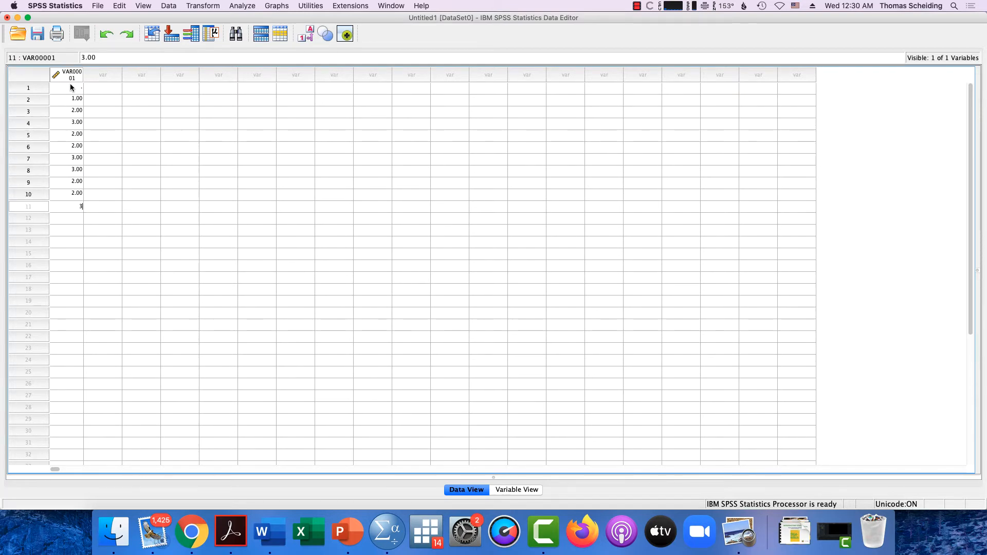
key(Tab)
Step: Change the first column's values in rows 4, 5 and 6 to 2, 1 and 1
key(Up)
key(Down)
key(Left)
key(Up)
key(Up)
key(Up)
key(Up)
key(Up)
key(Up)
key(Up)
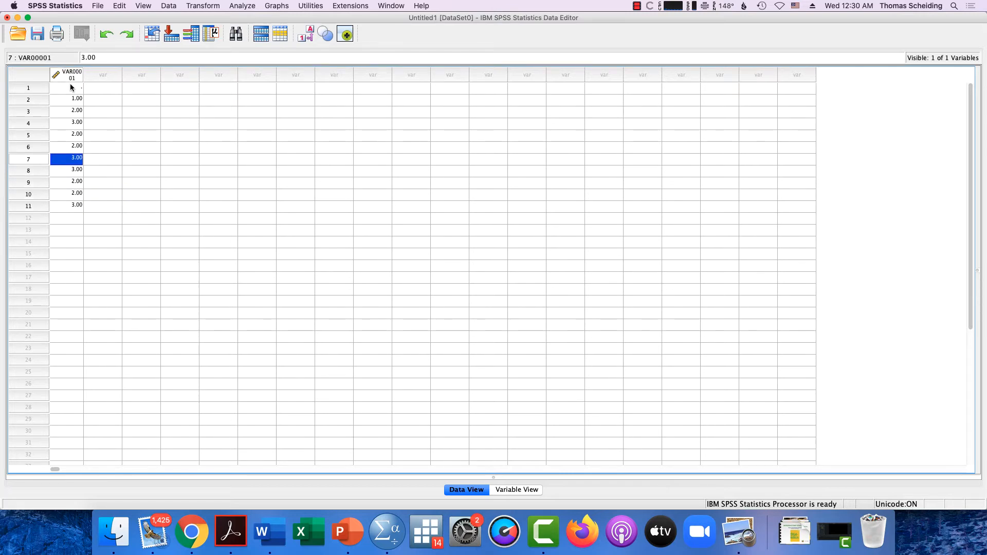
key(Up)
key(Up)
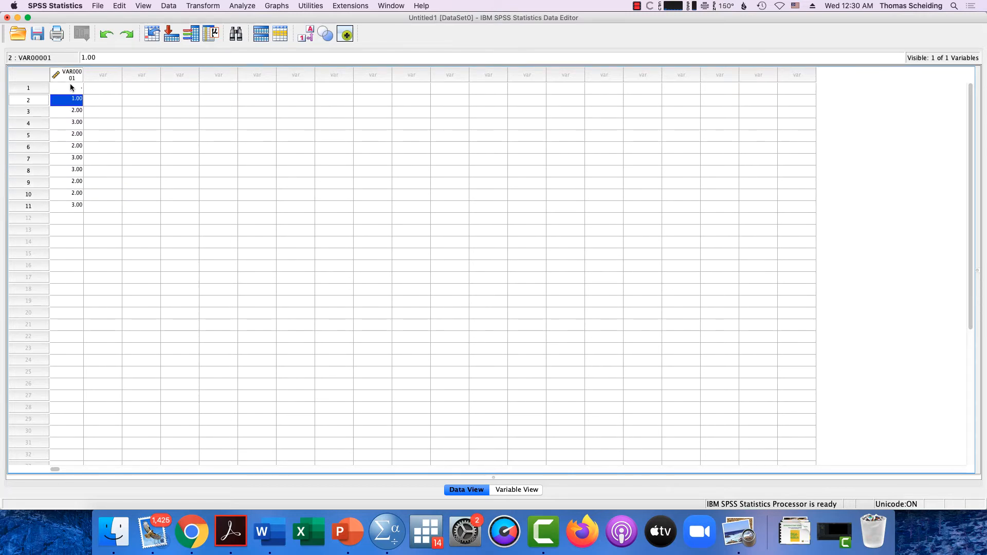
key(Down)
key(Down)
key(Down)
key(Up)
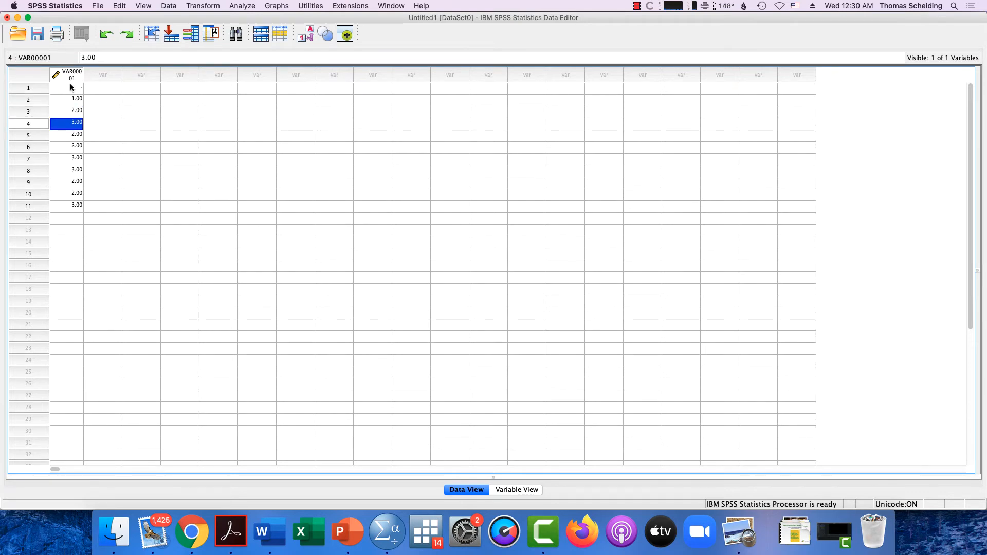
text(2)
key(Return)
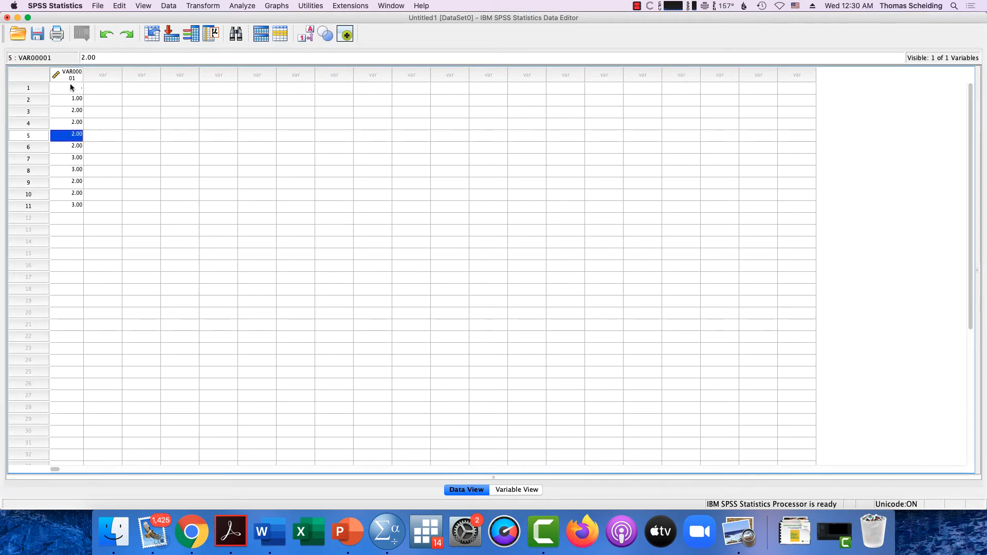
text(1)
key(Return)
text(1)
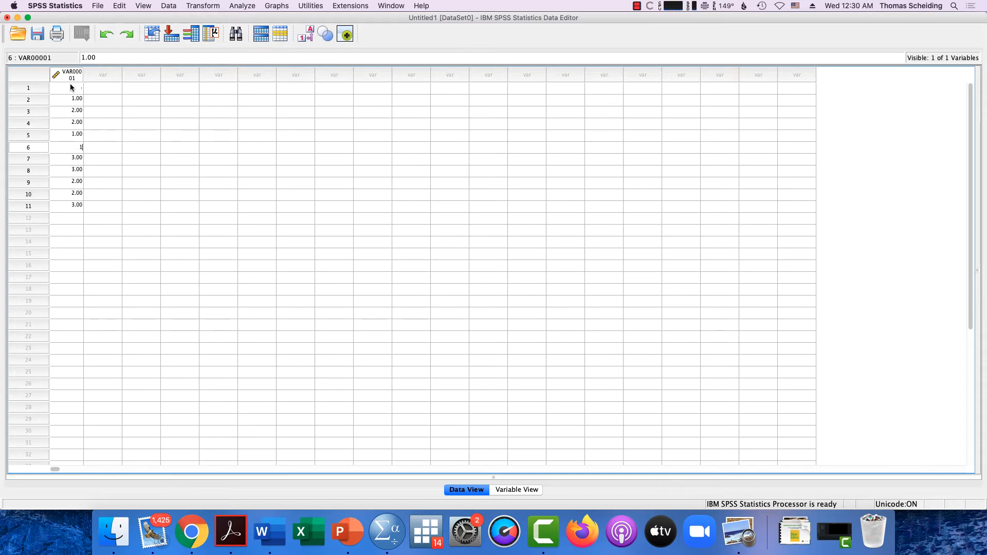
key(Return)
Step: Change the first column's values in rows 7 to 11 to 2, 2, 1, 1 and 2
text(2)
key(Return)
text(2)
key(Return)
text(1)
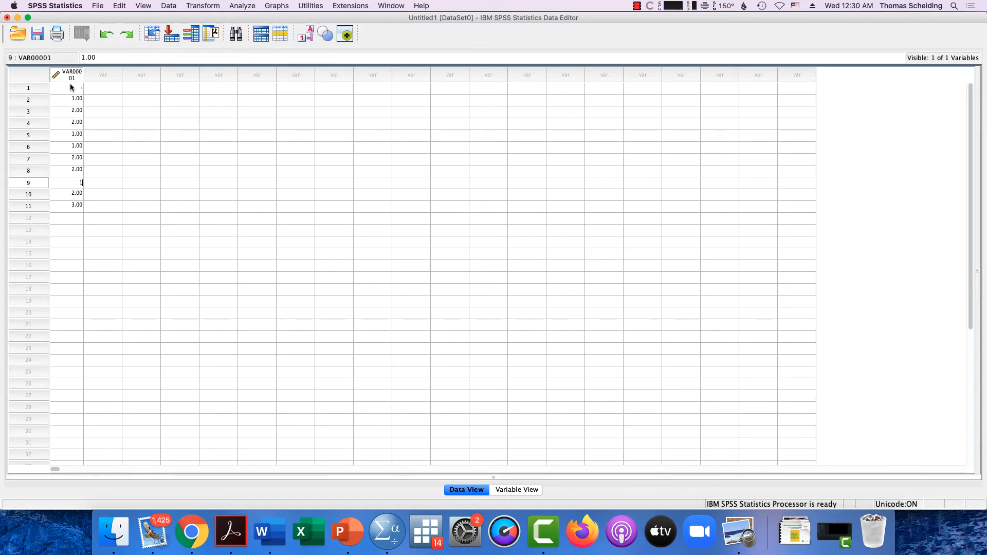
key(Return)
text(1)
key(Return)
text(1)
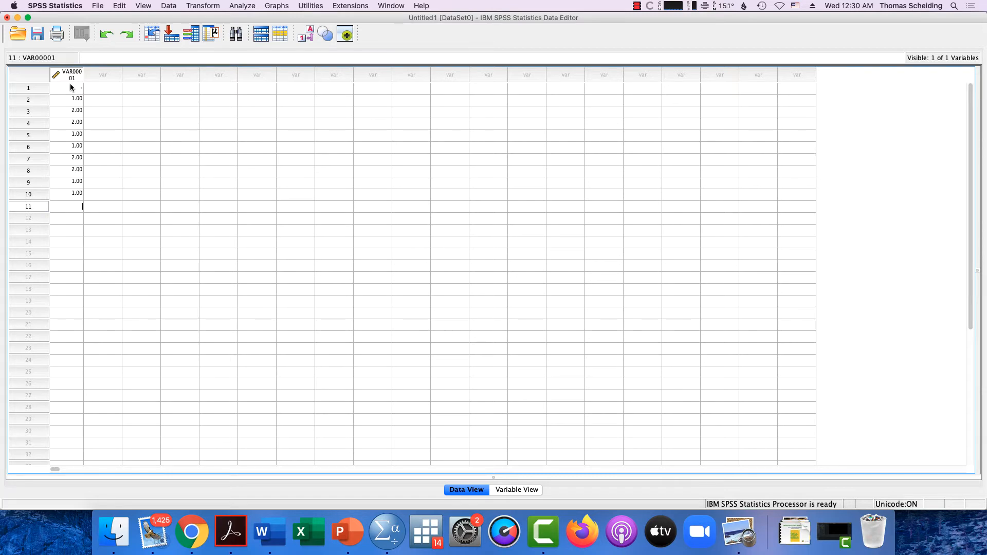
key(Tab)
key(Up)
key(Up)
key(Up)
key(Up)
key(Up)
key(Up)
key(Up)
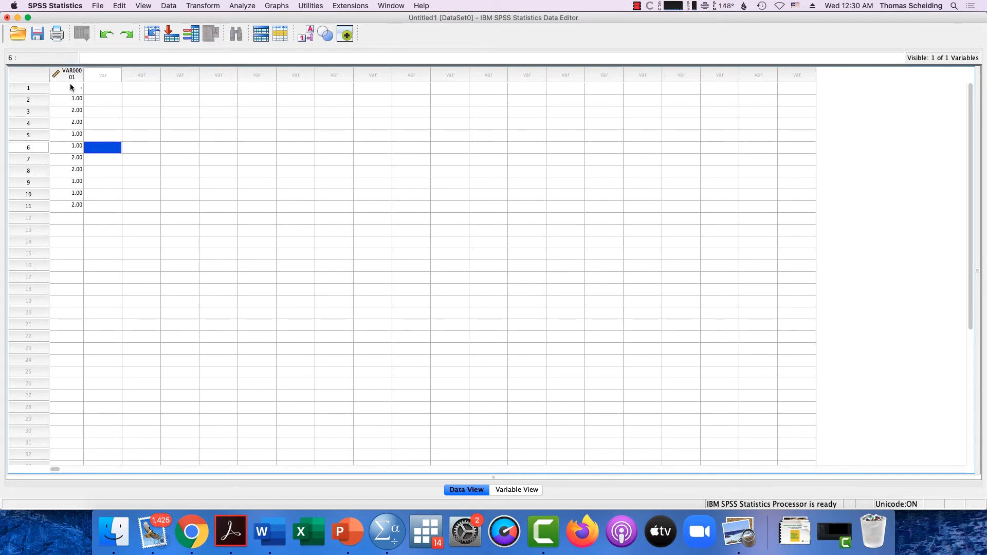
key(Up)
key(Up)
key(Up)
key(Left)
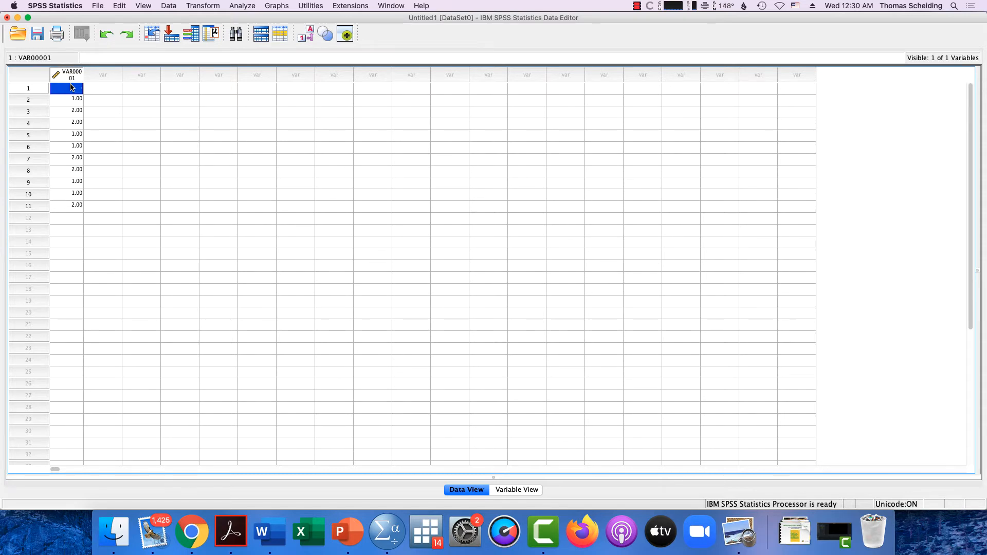
click(42, 88)
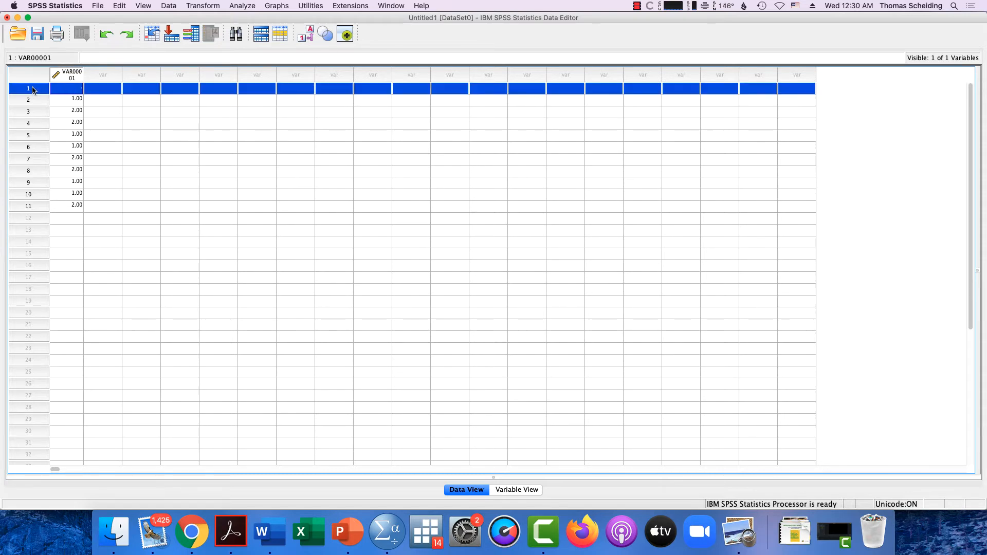
right_click(34, 89)
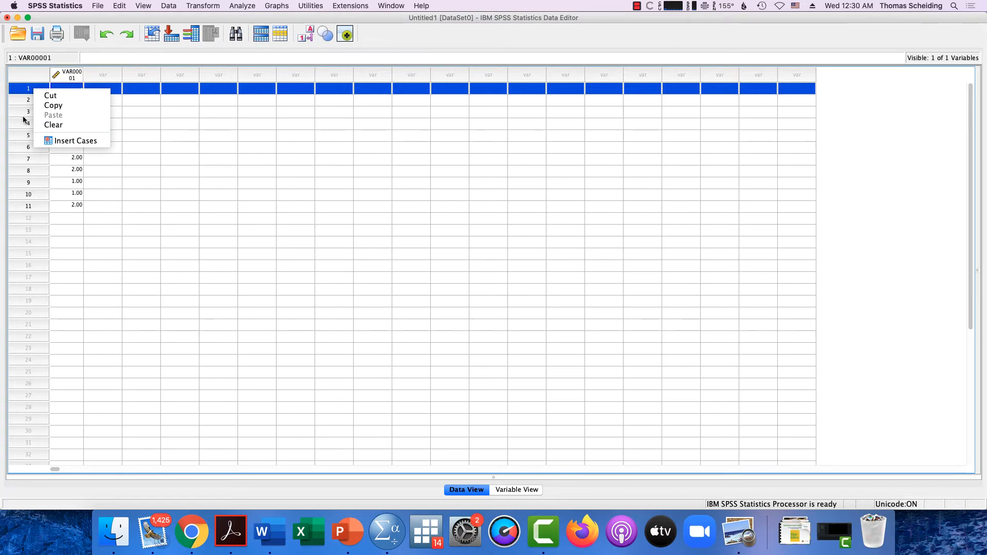
click(51, 125)
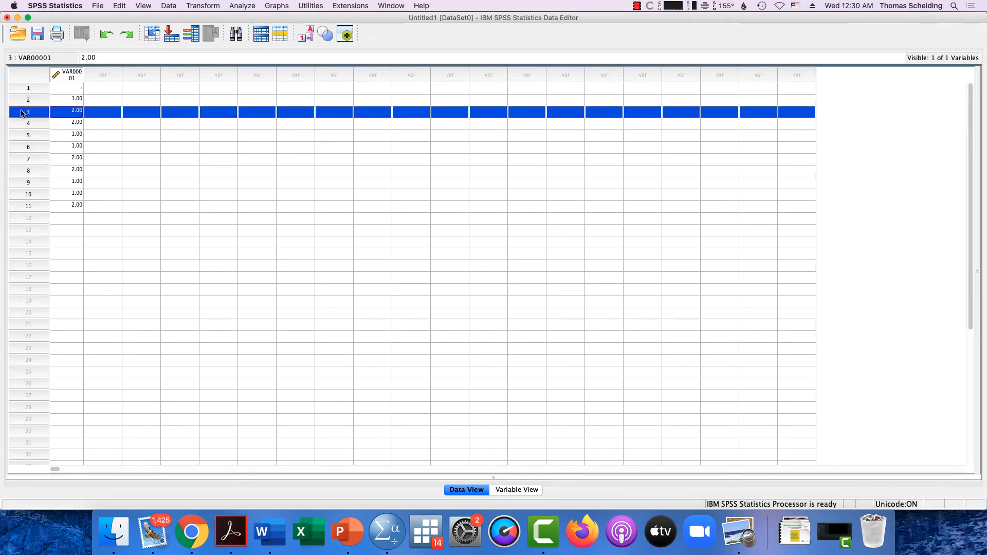
click(119, 5)
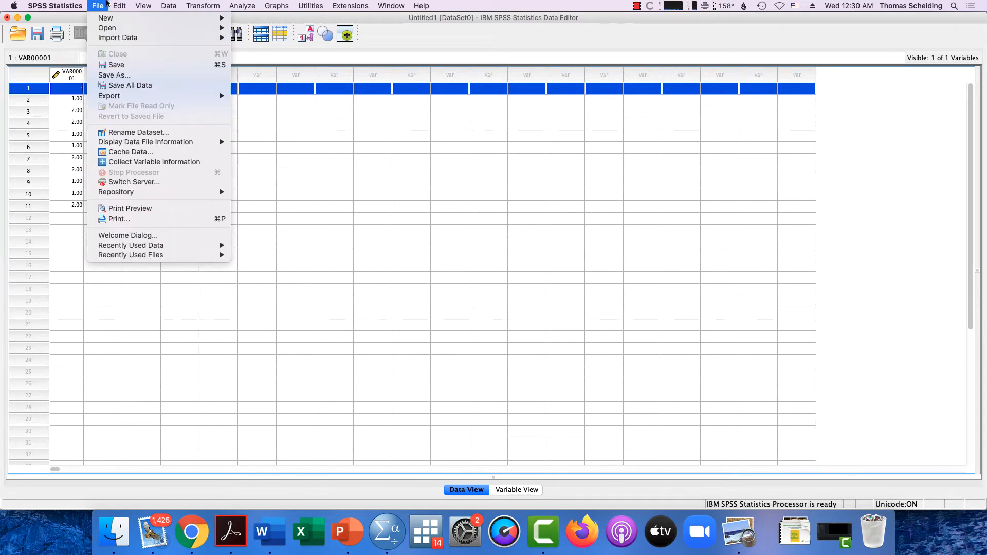
mouse_move(55, 6)
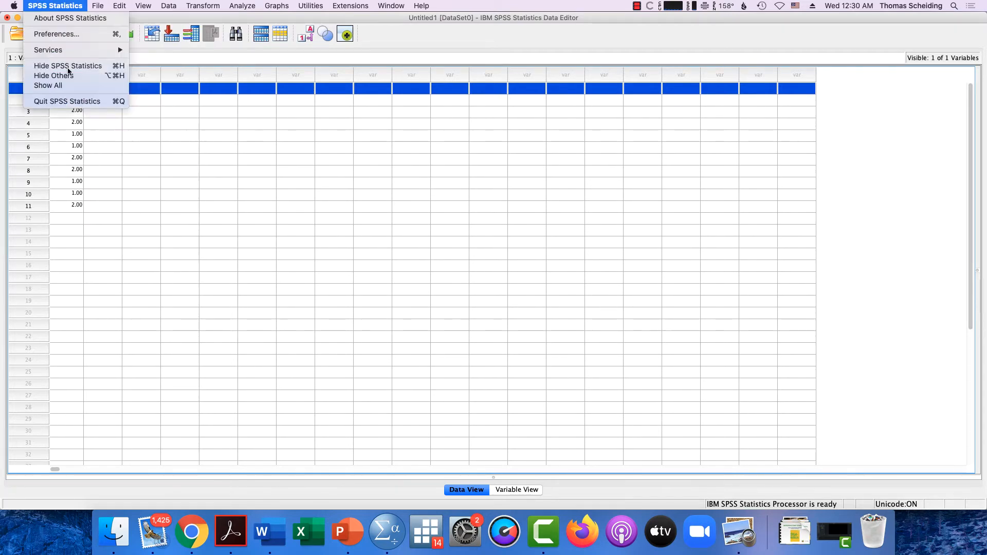
click(78, 139)
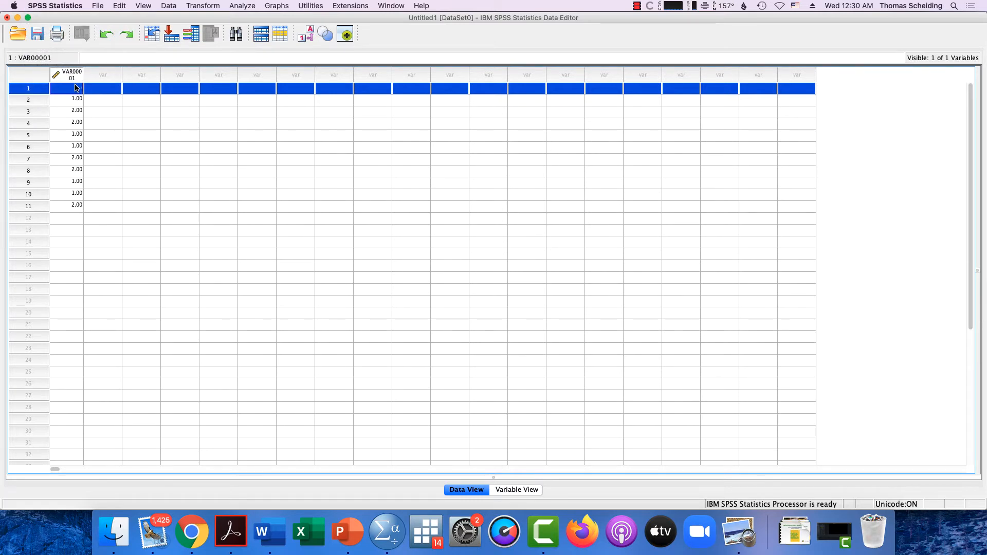
Step: Enter the value 1 in the empty first row of the first column
click(79, 92)
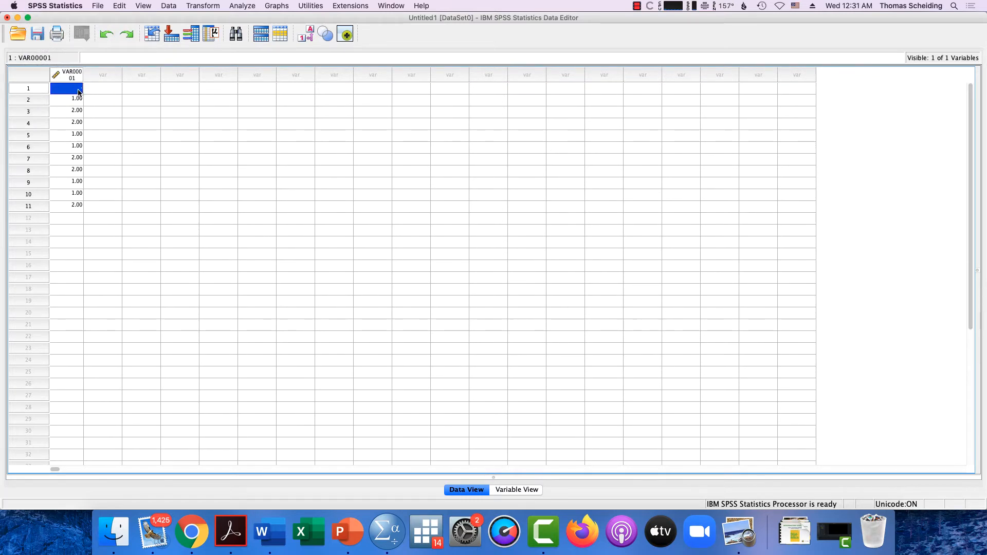
text(1)
click(97, 89)
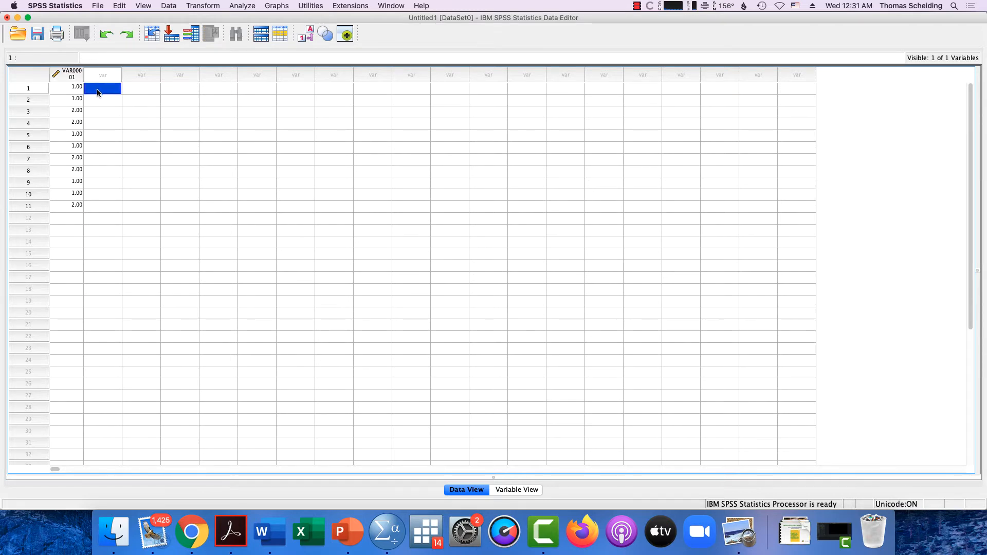
Step: Enter the values 64, 66, 62, 70 and 68 in rows 1 to 5 of the second column
text(64)
key(Return)
text(6)
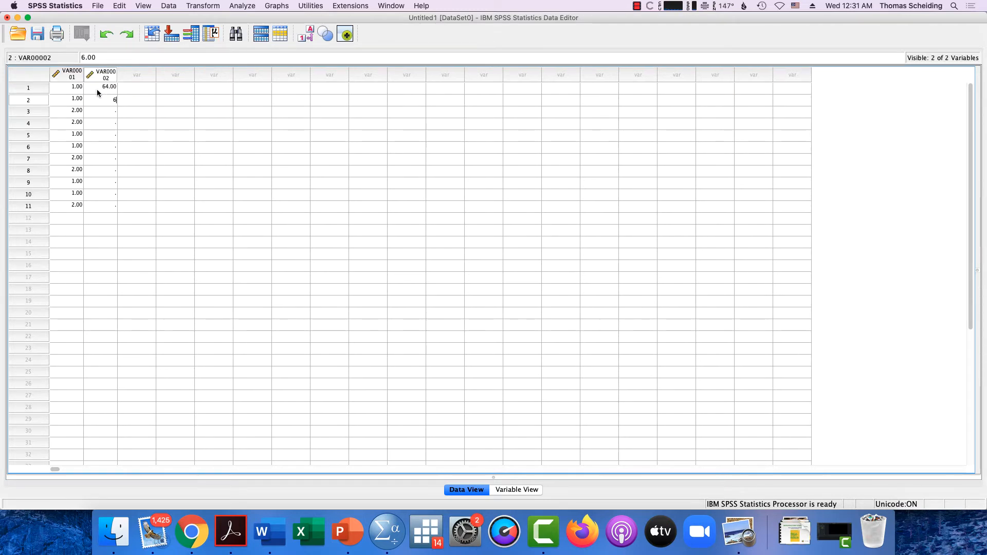
text(6)
key(Return)
text(62)
key(Return)
text(70)
key(Return)
text(6)
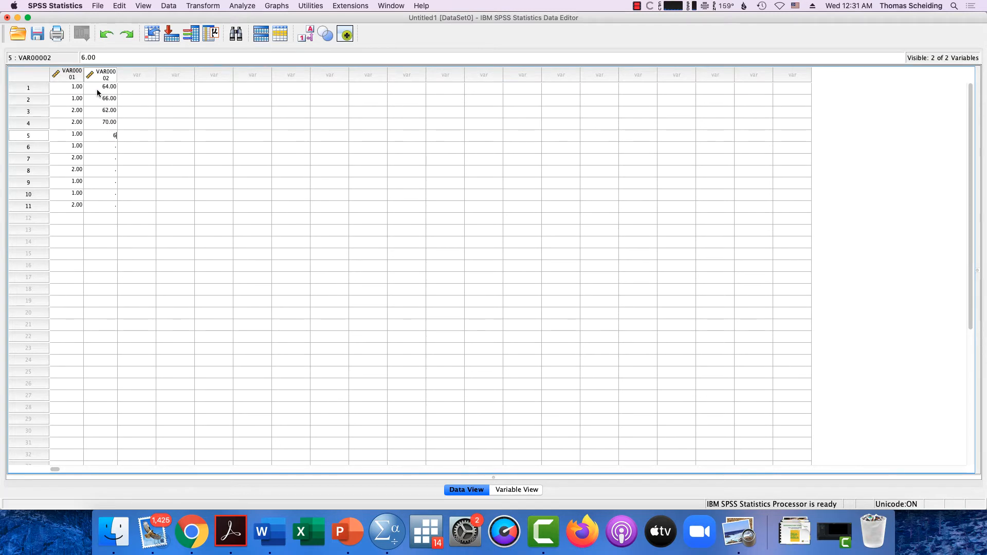
text(8)
key(Return)
Step: Enter the values 64, 64, 68, 66, 66 and 68 in rows 6 to 11 of the second column
text(64)
key(Return)
text(64)
key(Return)
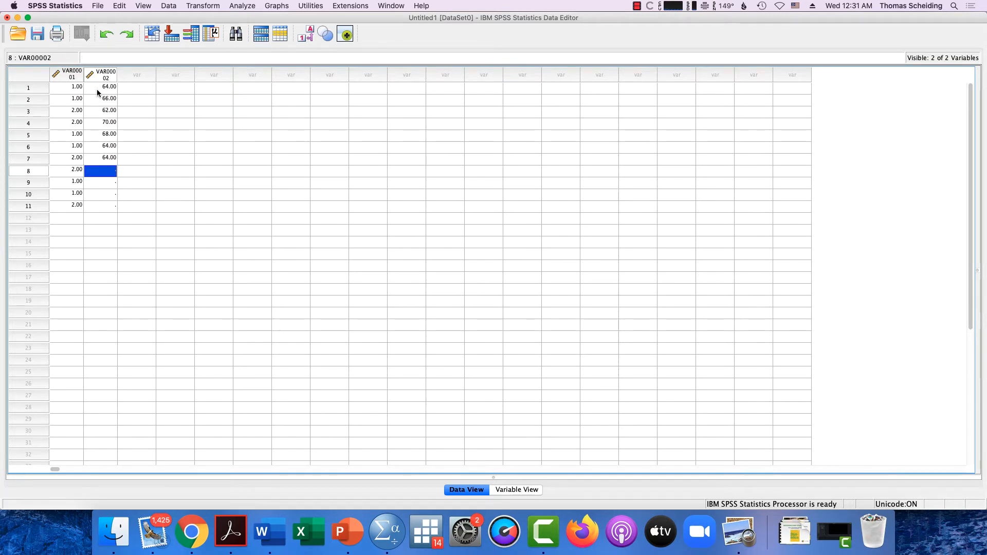
text(68)
key(Return)
text(66)
key(Return)
text(66)
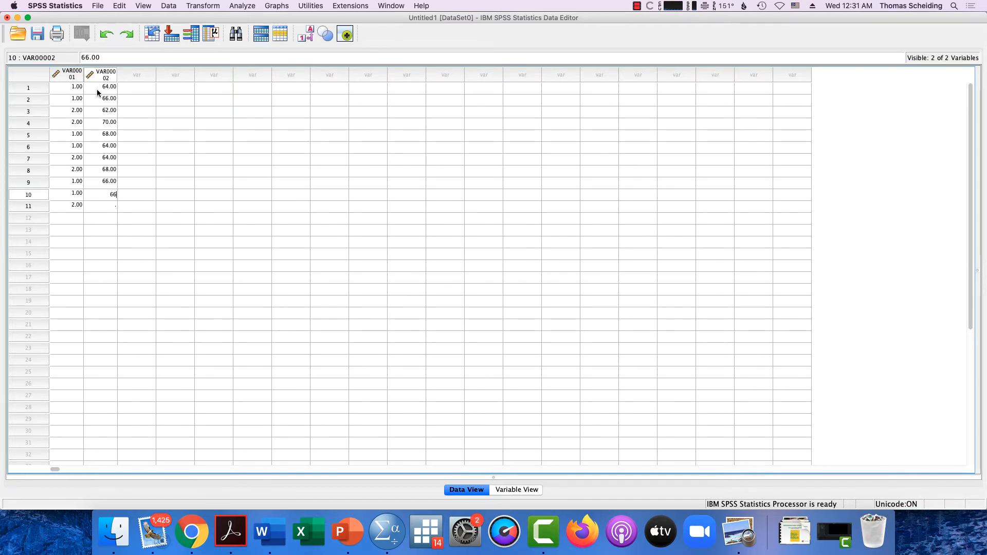
key(Return)
text(68)
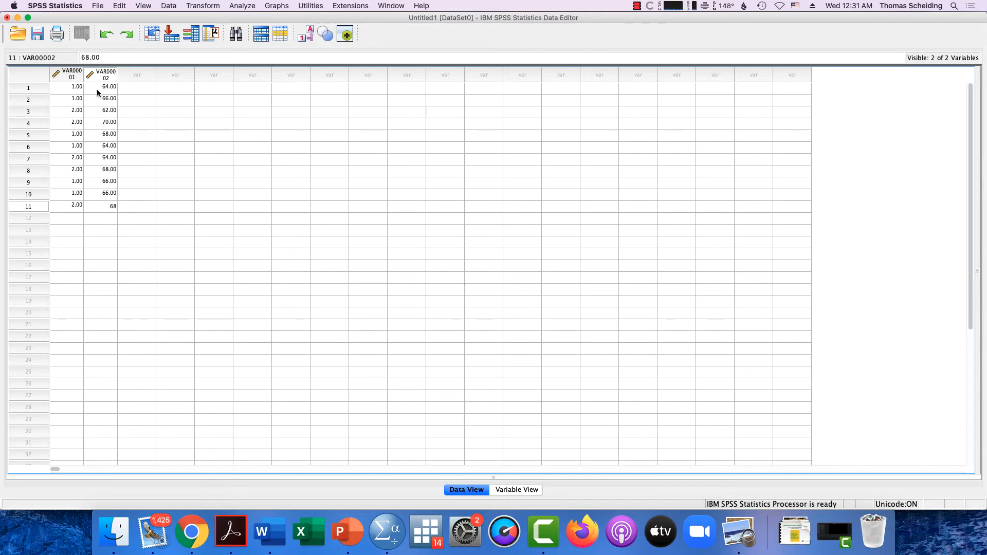
key(Tab)
Step: Enter the values 128, 124 and 136 in rows 1 to 3 of the third column
key(Up)
key(Up)
key(Up)
key(Up)
key(Up)
key(Up)
key(Up)
key(Up)
key(Up)
key(Up)
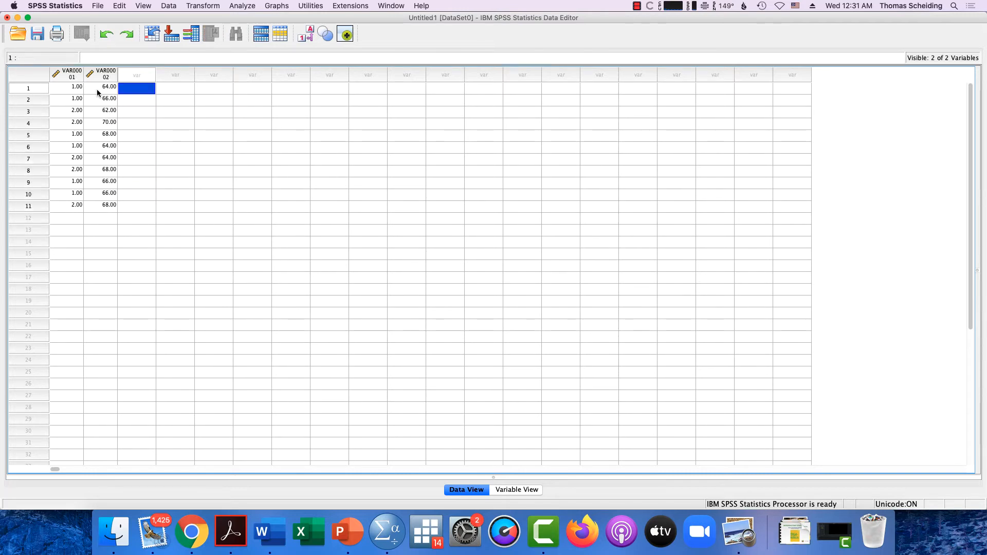
text(128)
key(Return)
text(2)
key(Return)
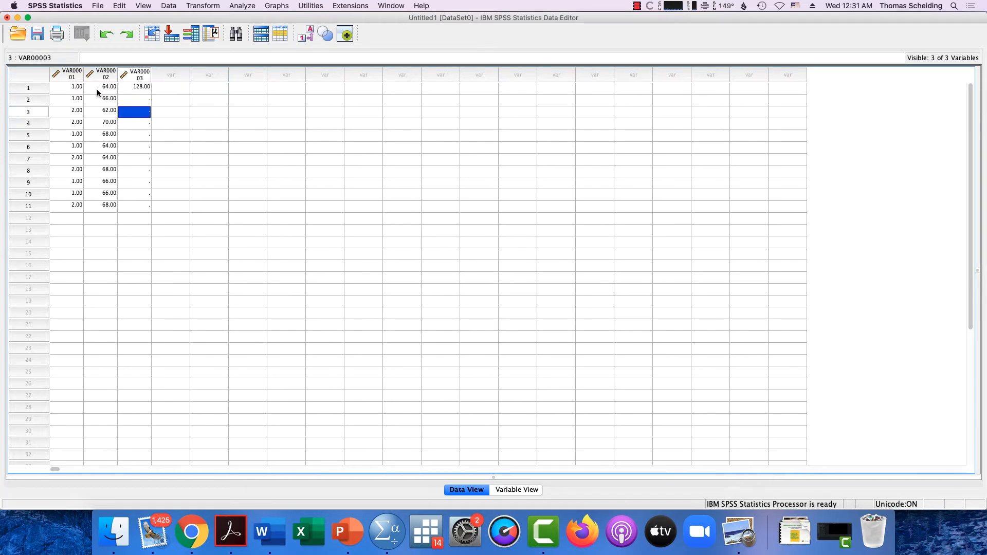
key(Up)
text(124)
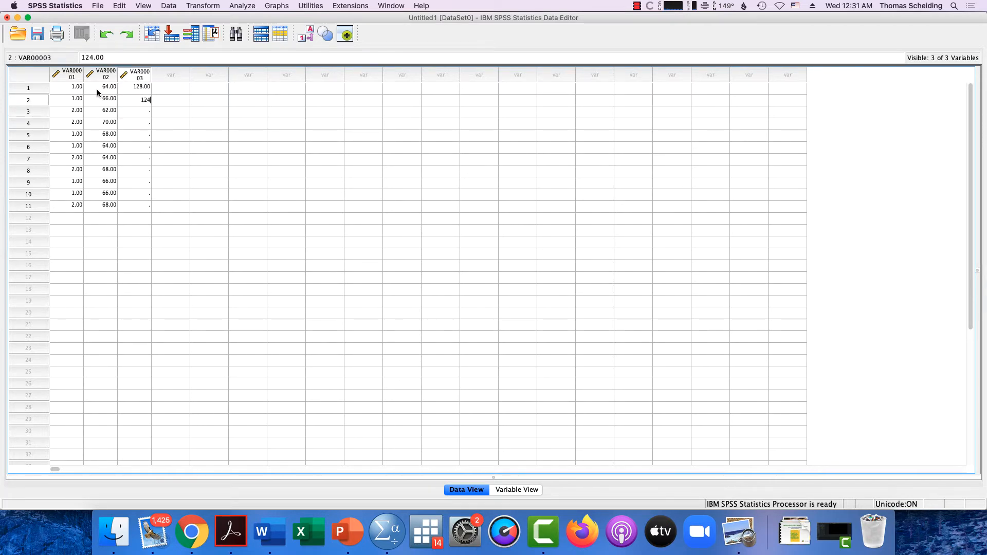
key(Return)
text(136)
key(Return)
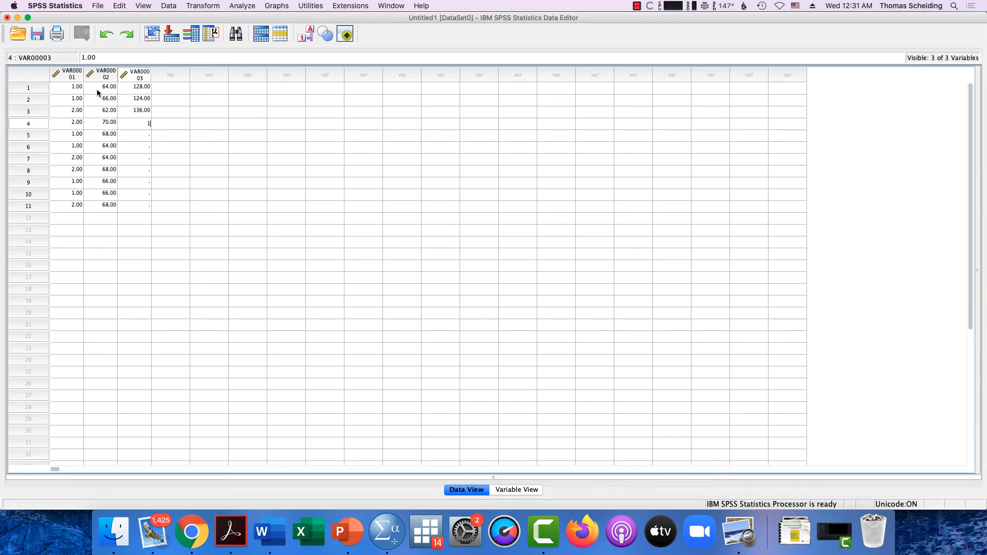
Step: Enter the values 153, 144, 116, 122 and 138 in rows 4 to 8 of the third column
text(153)
key(Return)
text(144)
key(Return)
text(116)
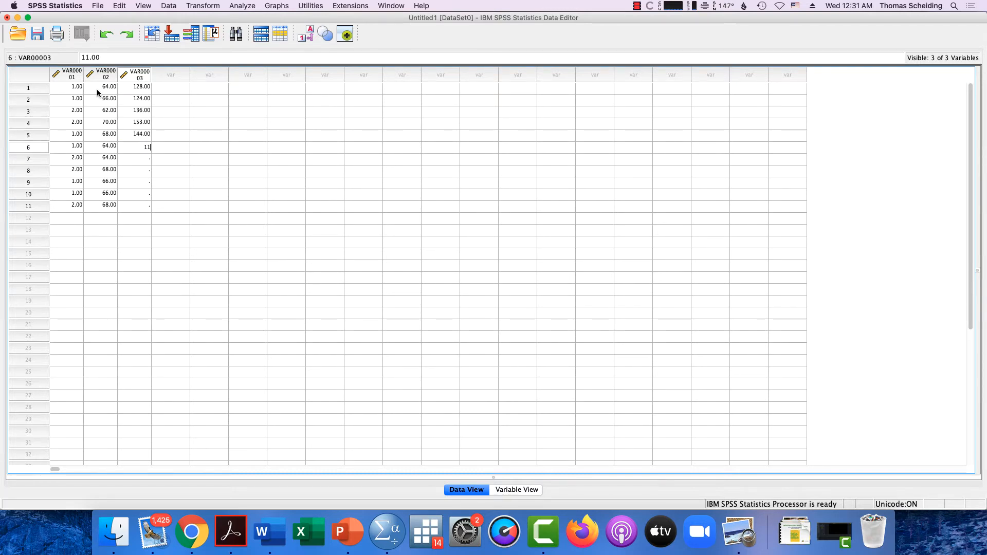
key(Return)
text(122)
key(Return)
text(138)
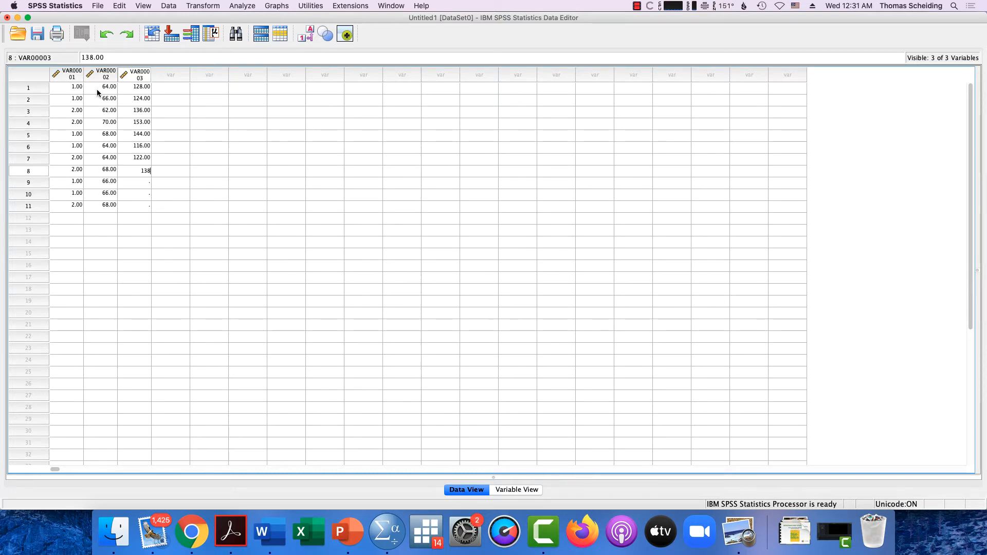
key(Return)
Step: Enter the values 151, 118 and 120 in rows 9 to 11 of the third column
text(151)
key(Return)
text(11)
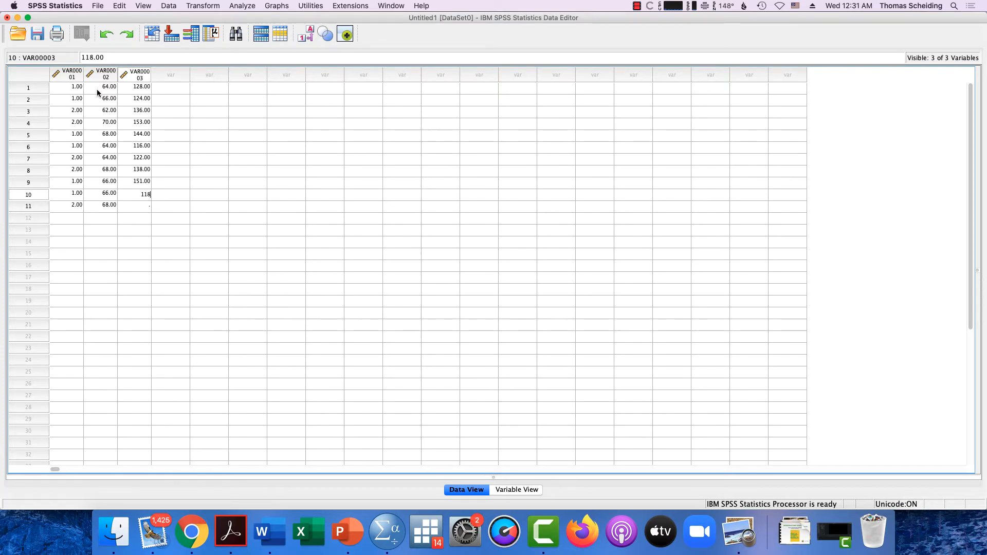
text(8)
key(Return)
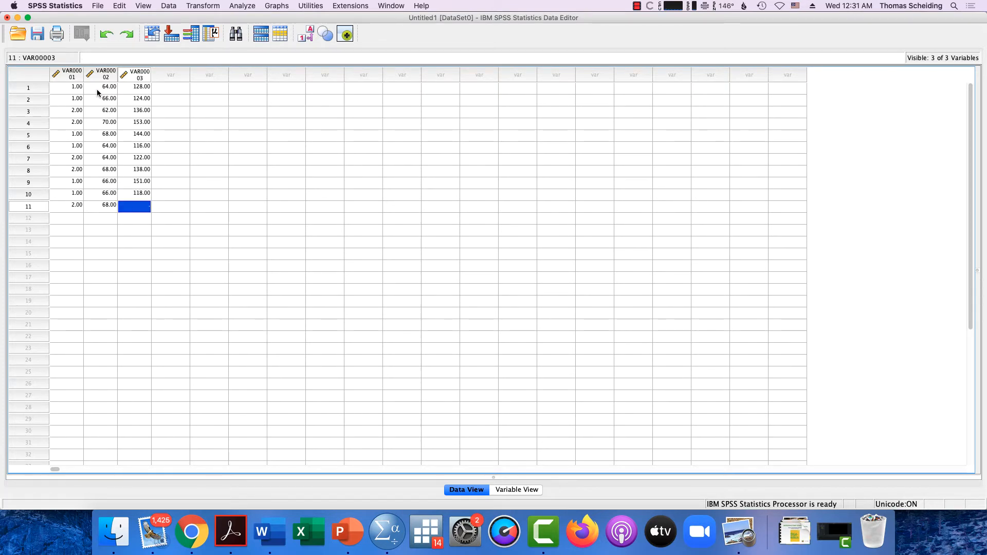
text(120)
key(Return)
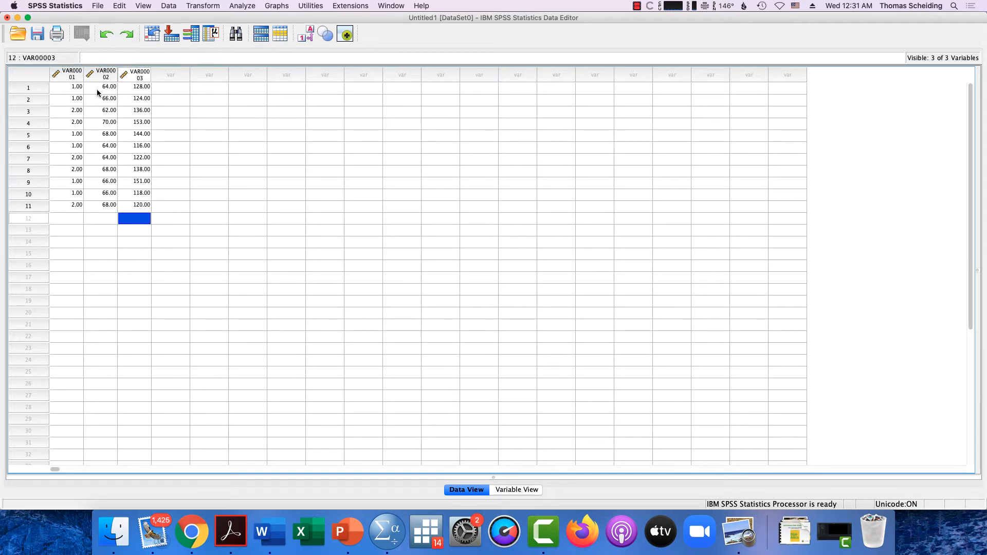
key(Up)
key(Up)
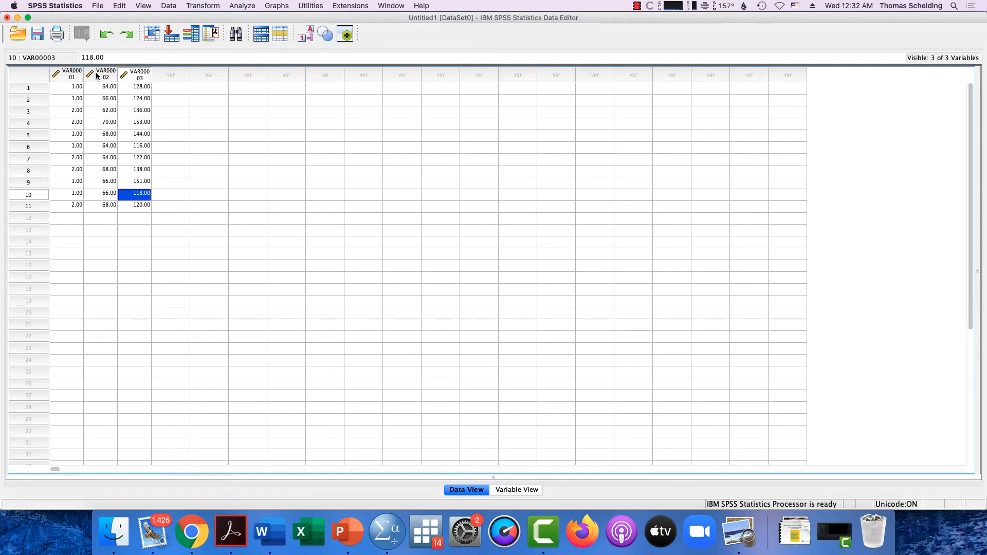
Step: Rename the first variable to Gender in the variable definitions
click(515, 491)
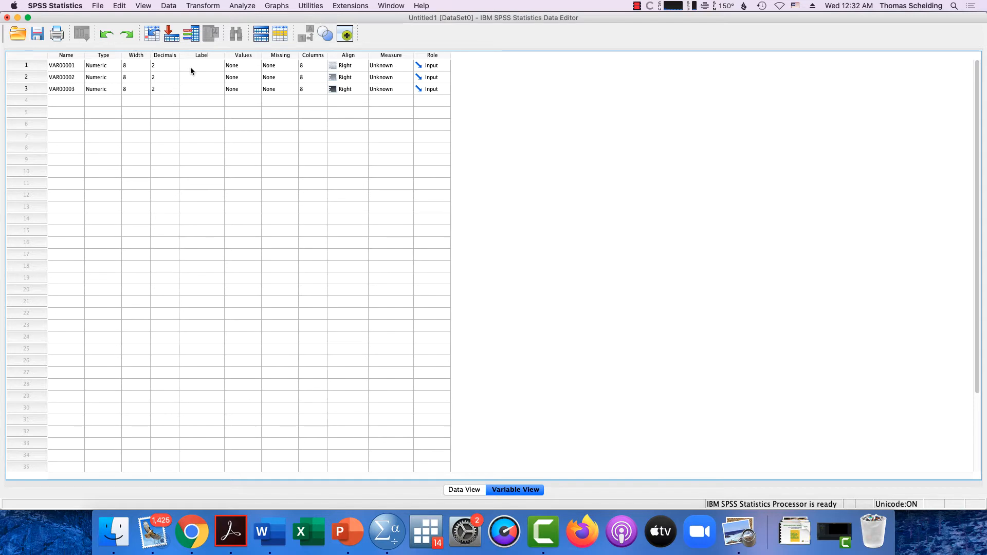
click(66, 69)
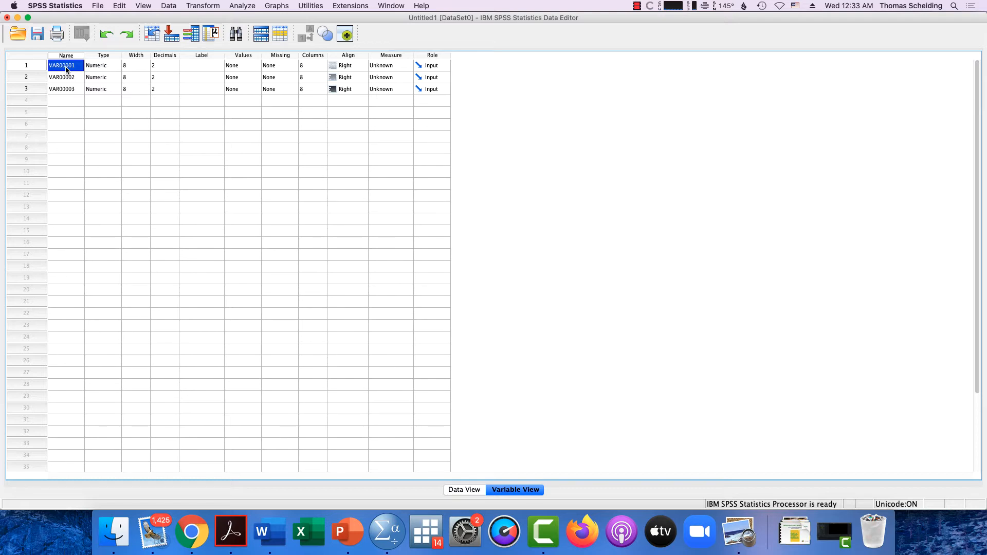
click(66, 69)
text(Gend)
double_click(66, 68)
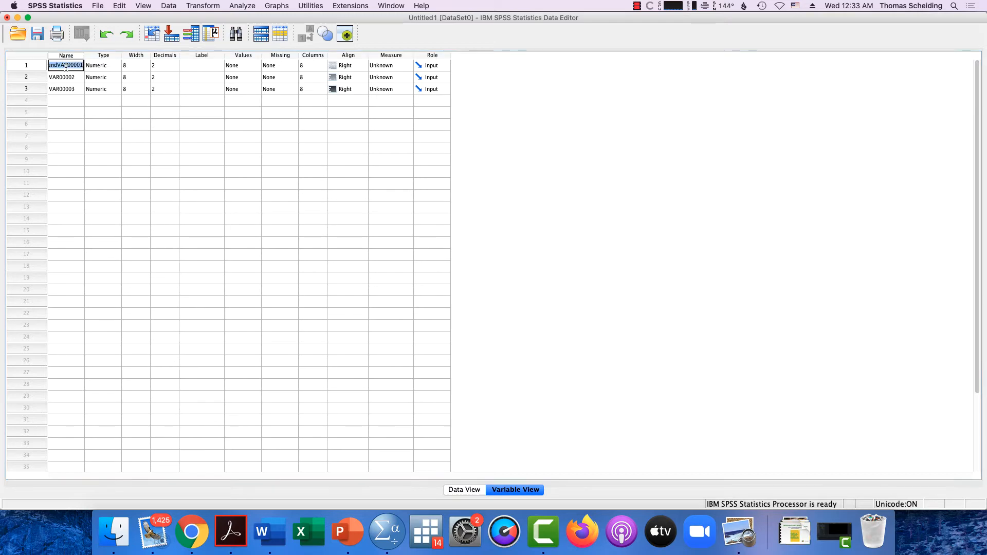
key(Return)
text(ge)
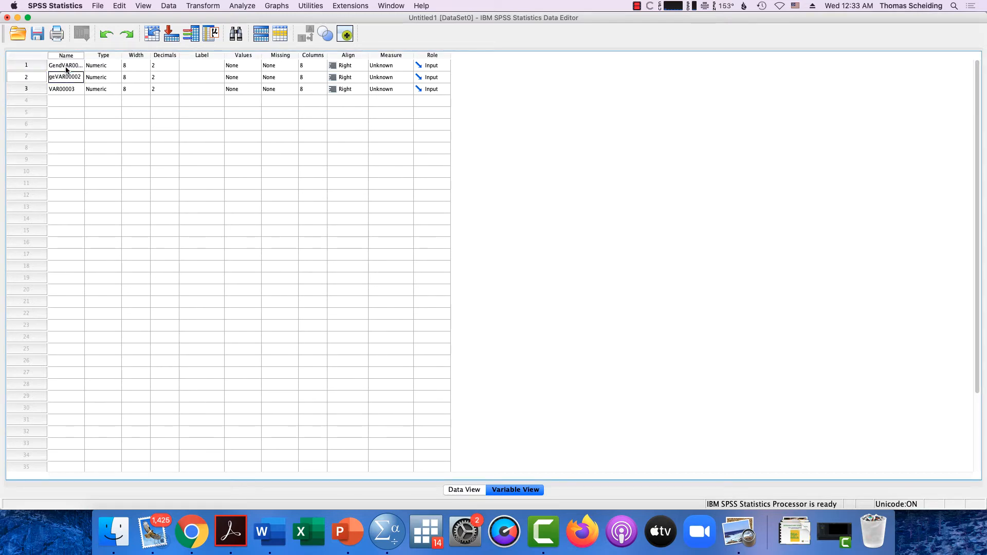
double_click(66, 68)
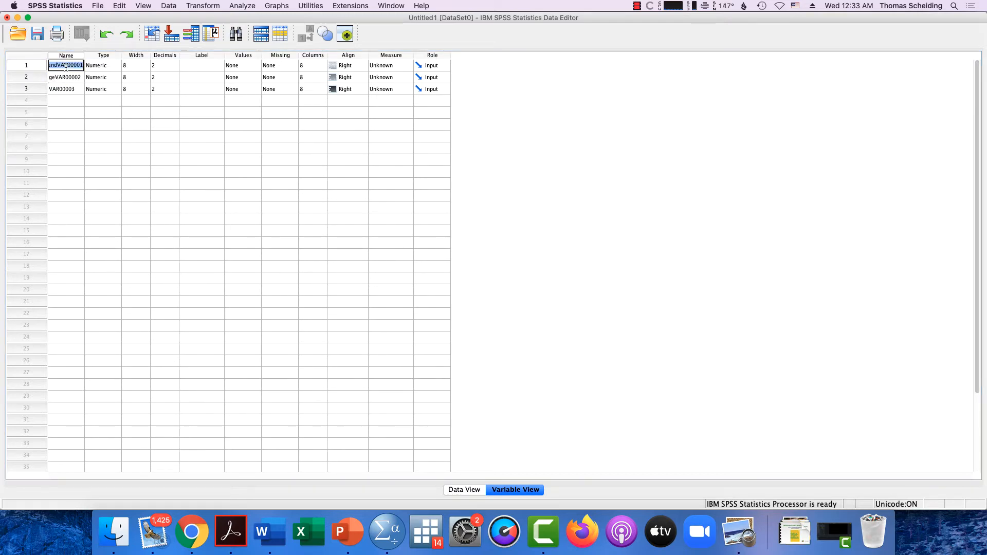
text(Gender)
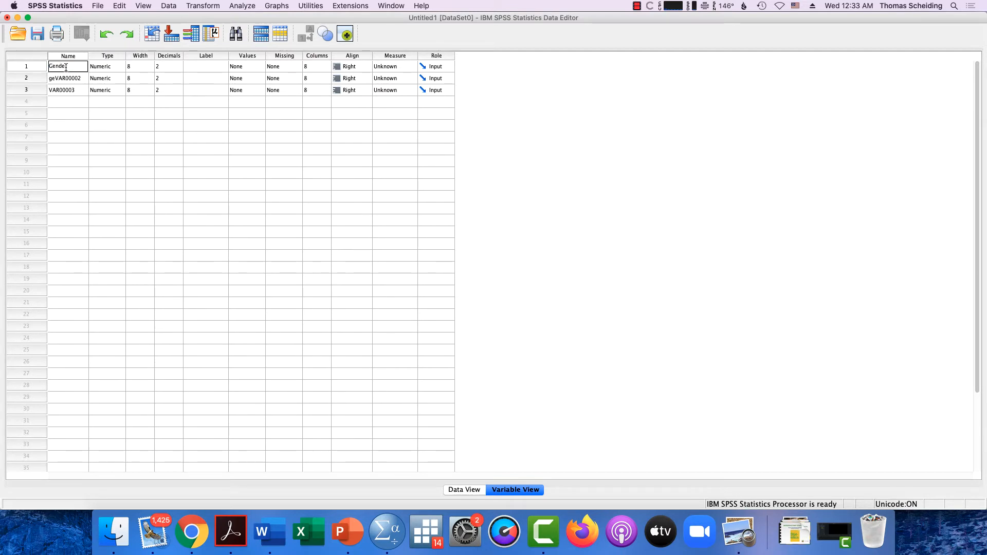
Step: Rename the second variable to Height
click(70, 81)
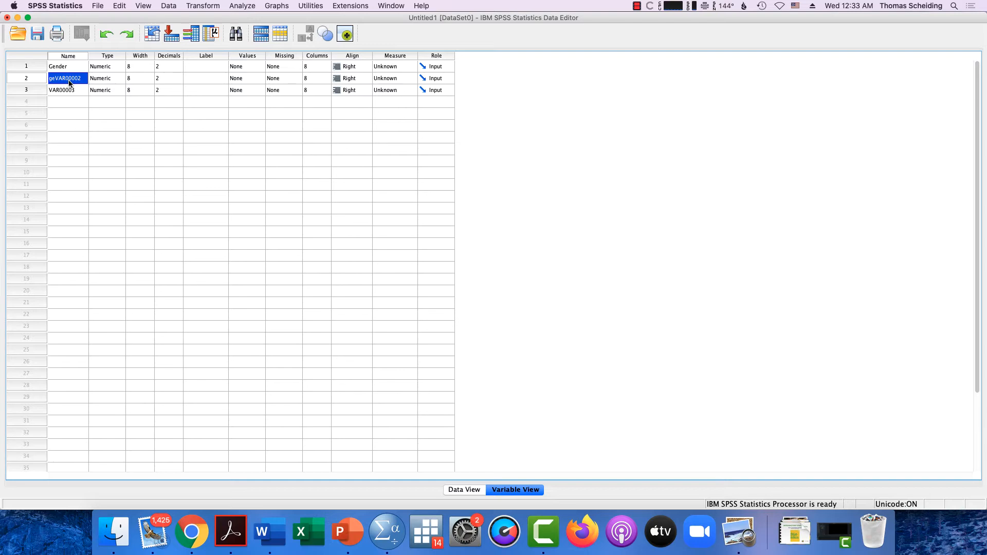
text(H)
double_click(69, 82)
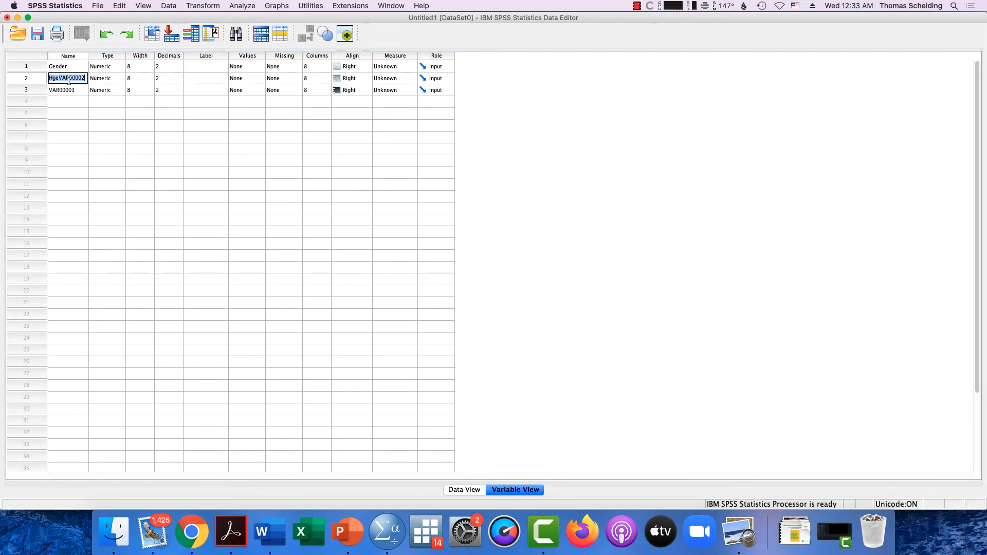
text(Height)
Step: Rename the third variable to Weight
click(70, 90)
double_click(69, 90)
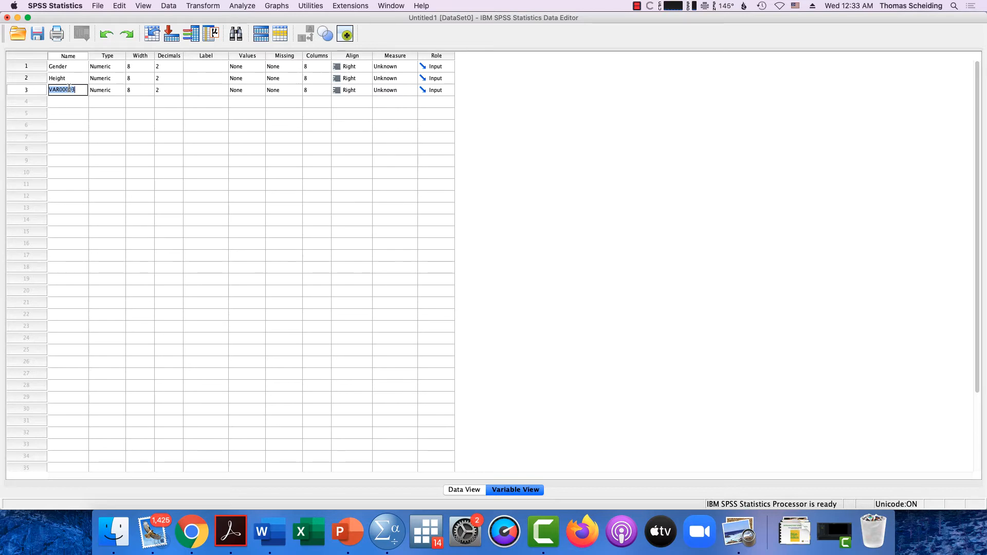
text(Weight)
click(73, 101)
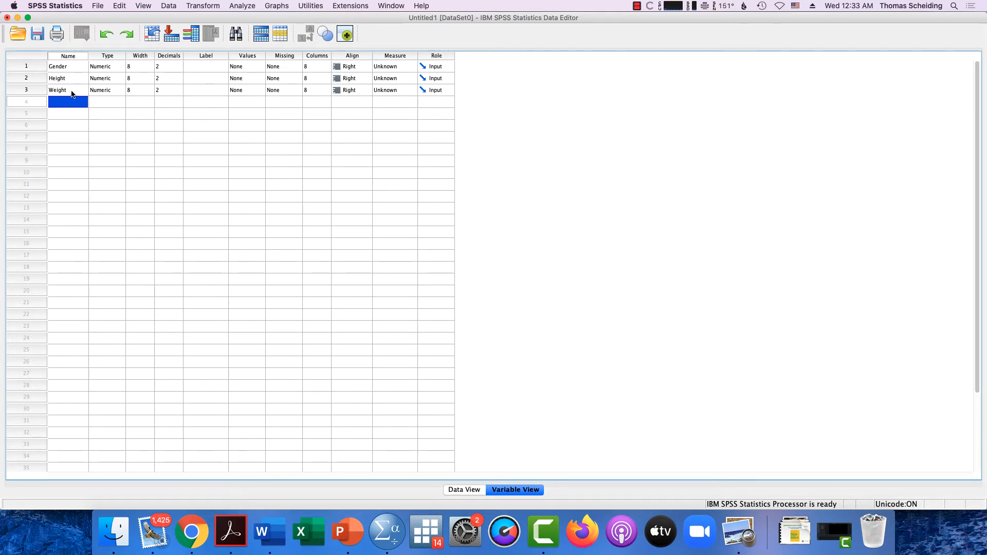
Step: Enter the variable labels "1=male. 2=female" for Gender, "height in inches" for Height and "weight in pounds" for Weight
click(194, 70)
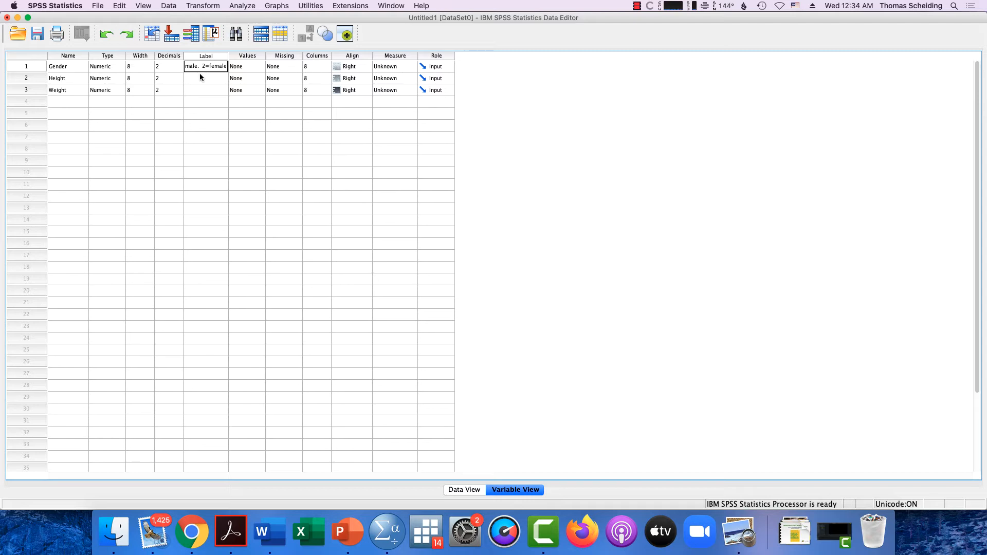
click(204, 78)
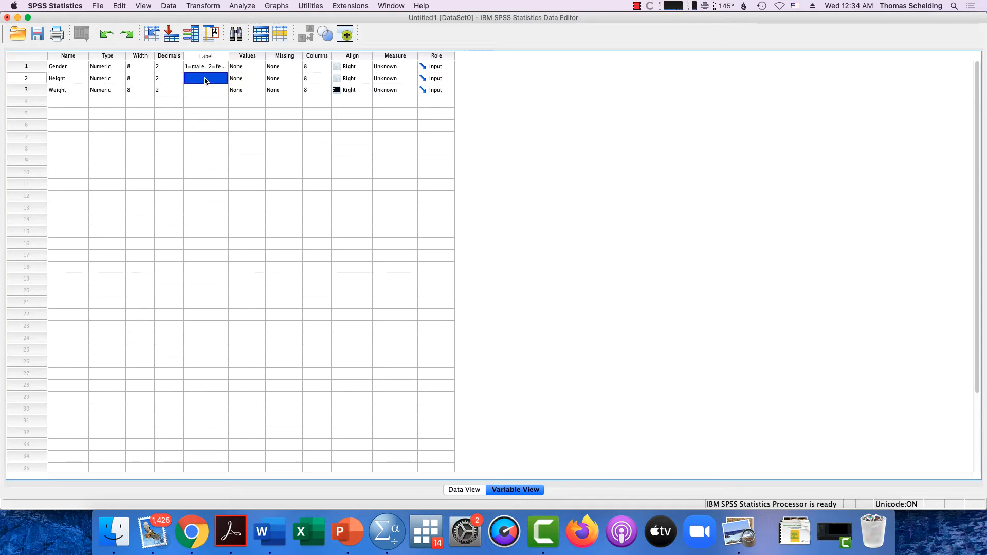
text(height in inches)
click(199, 90)
text(weight)
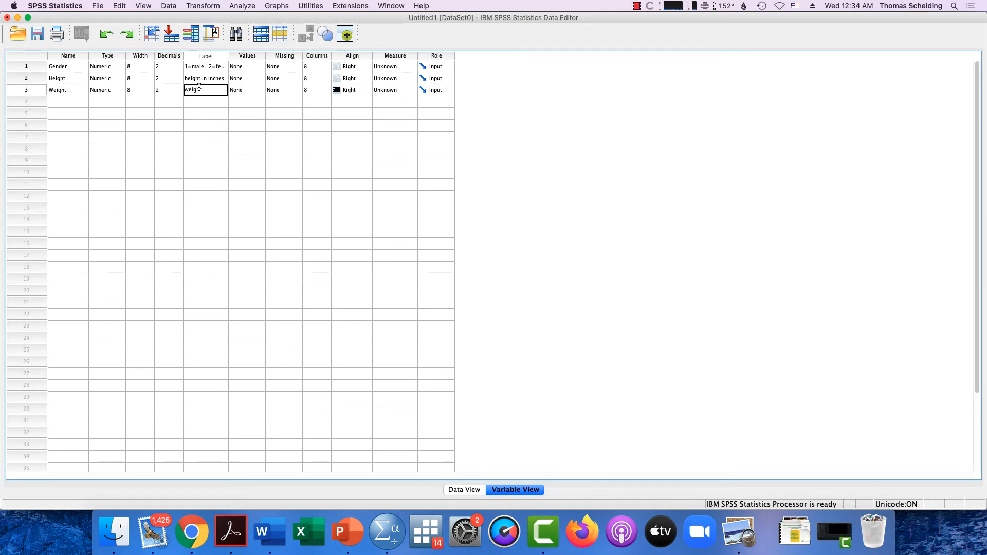
text( in pounds)
Step: Set the measurement level of the Gender variable to Nominal
click(392, 67)
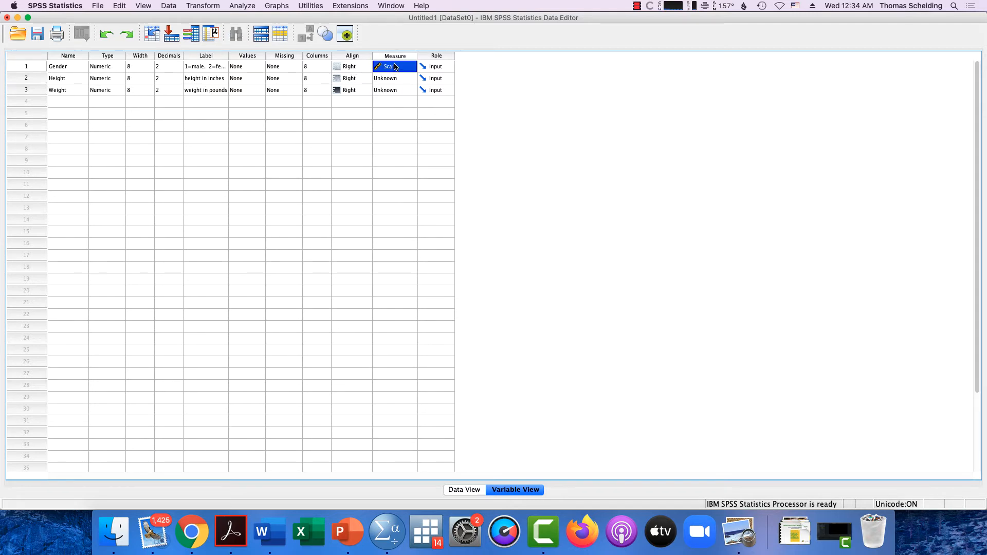
click(396, 57)
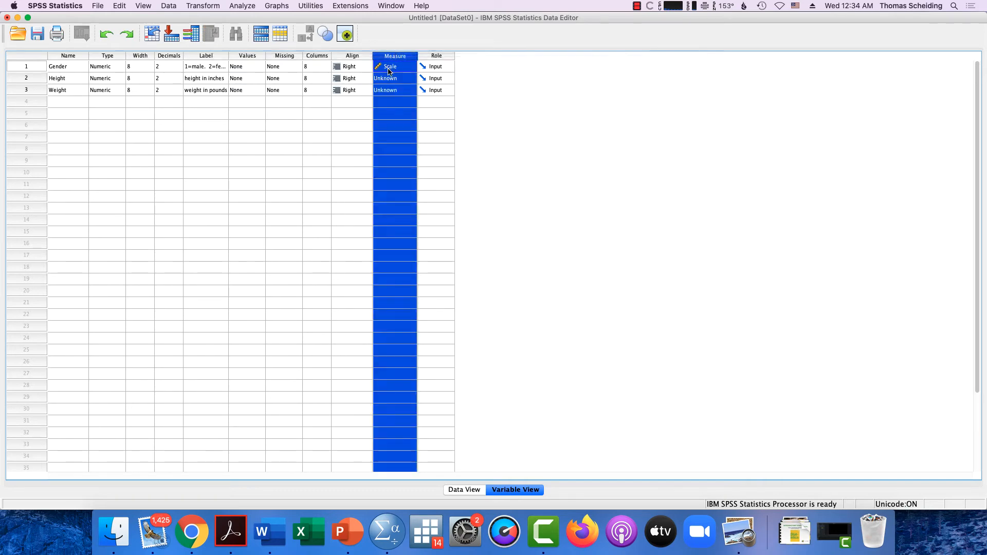
click(389, 67)
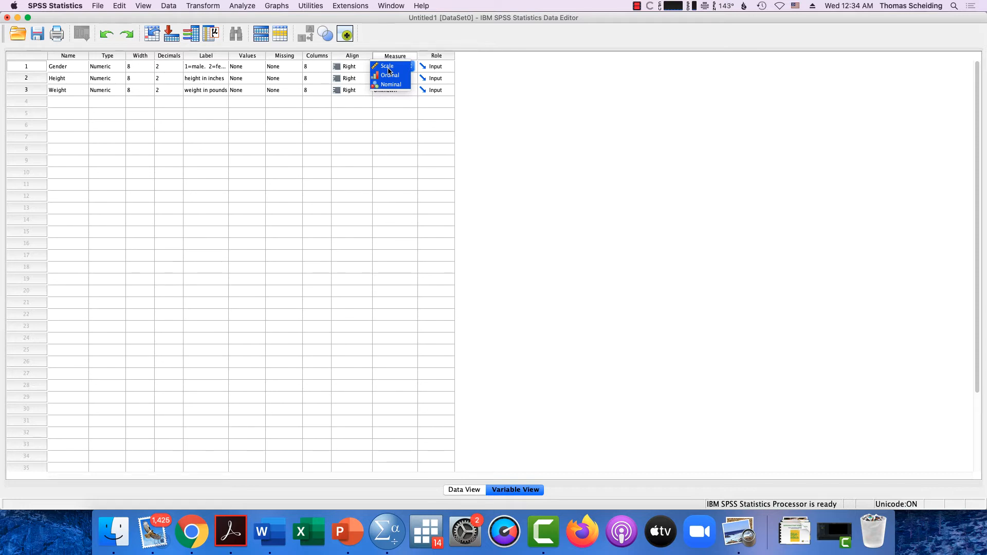
click(387, 85)
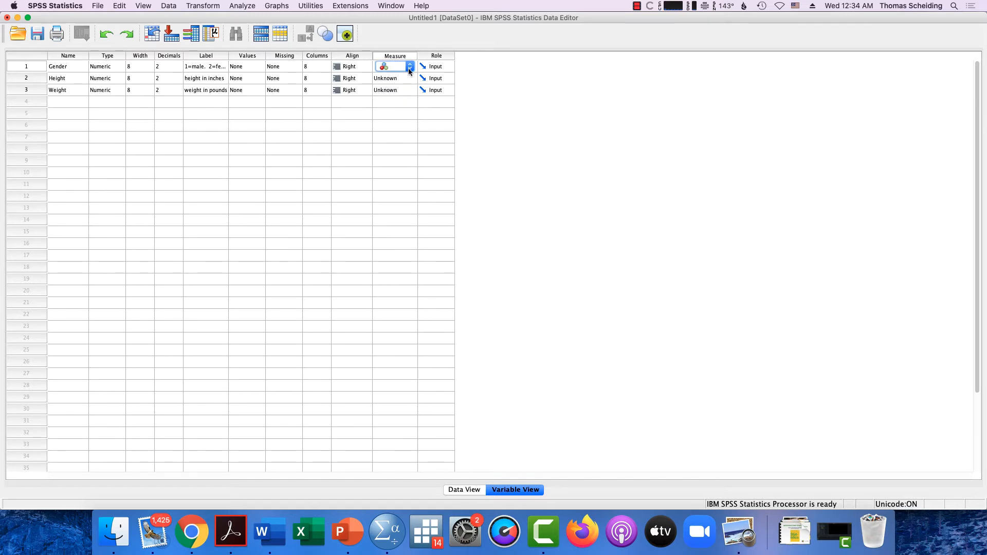
click(395, 67)
click(396, 67)
Step: Set the measurement level of both the Height and Weight variables to Scale
click(382, 81)
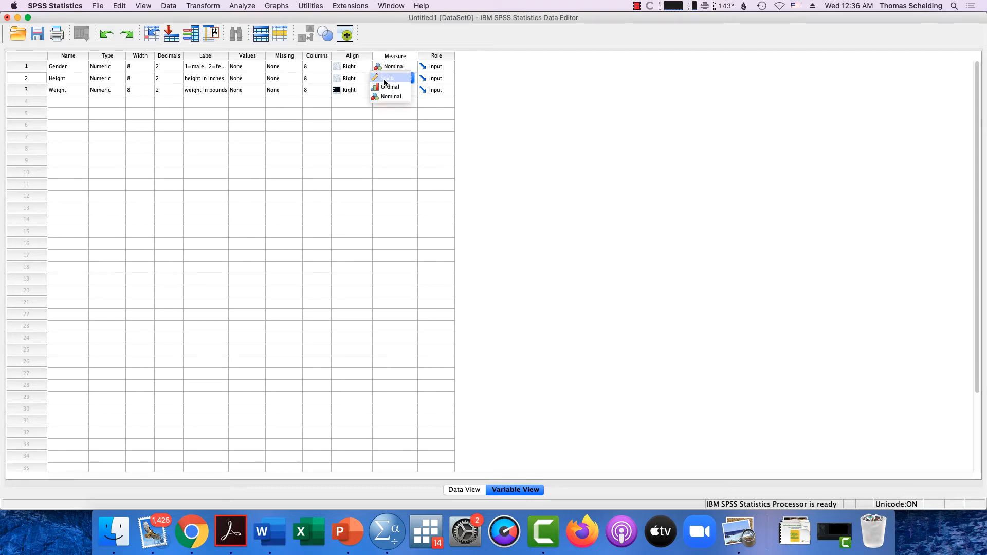
click(387, 82)
click(384, 91)
click(386, 93)
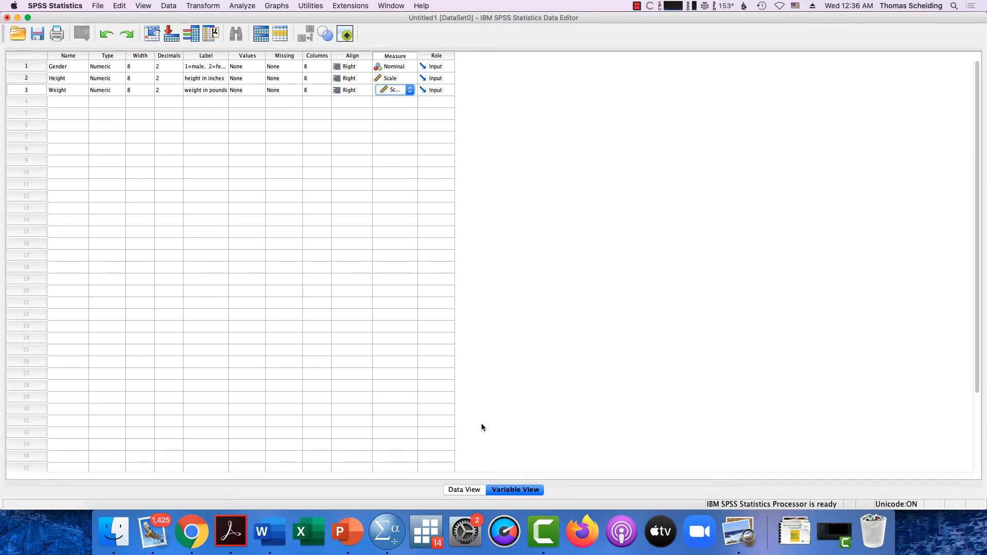
Step: Try to display value labels instead of numeric codes for the Gender column in the data grid
click(455, 490)
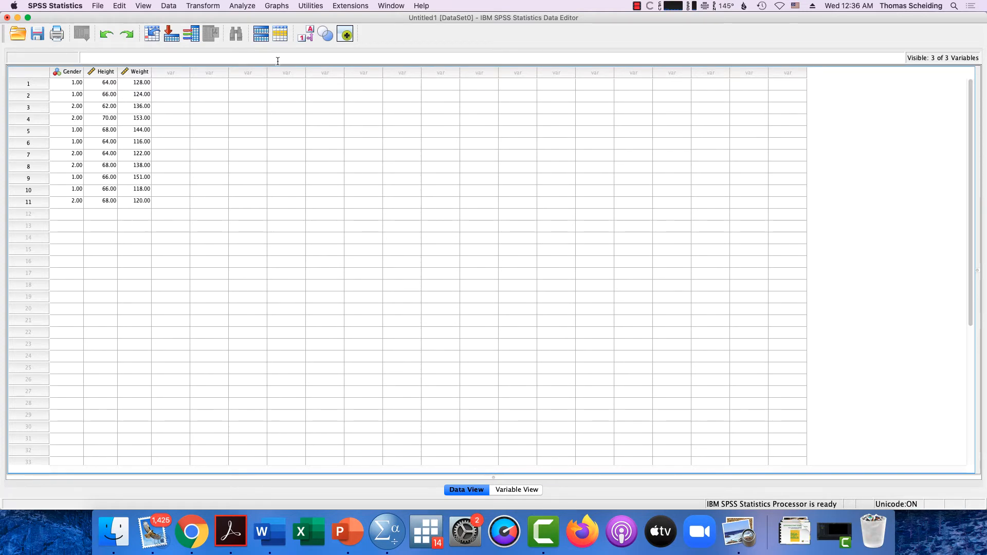
click(309, 35)
click(310, 41)
click(113, 122)
click(69, 96)
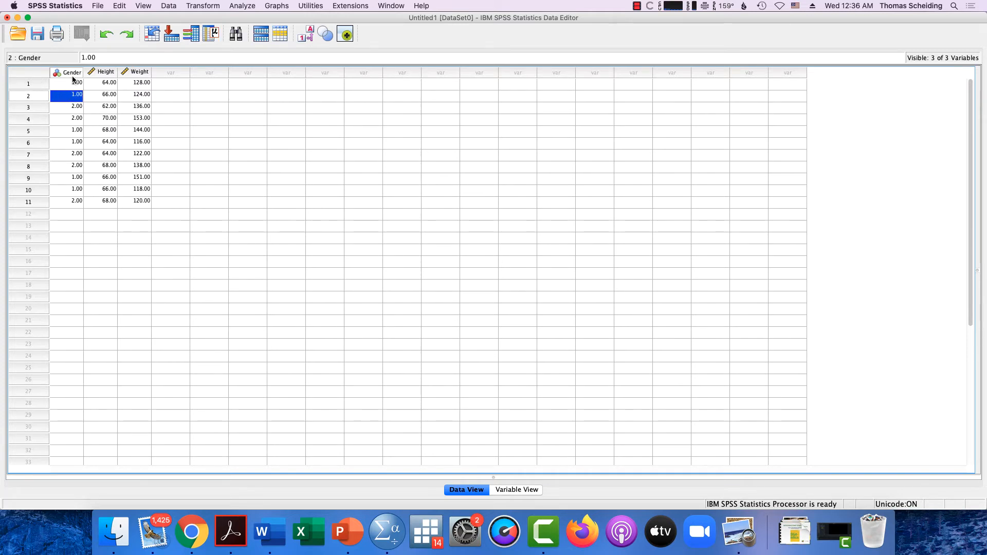
click(72, 76)
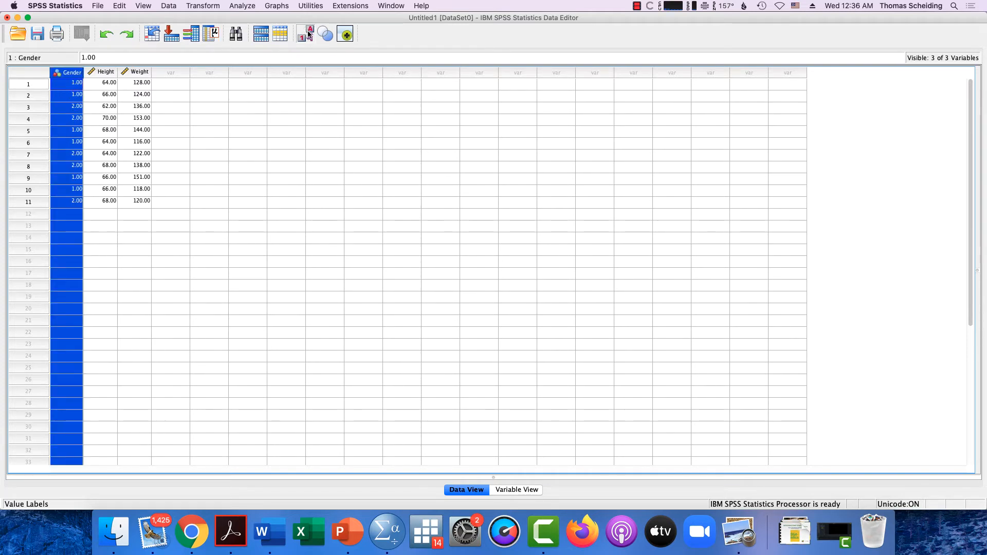
click(171, 96)
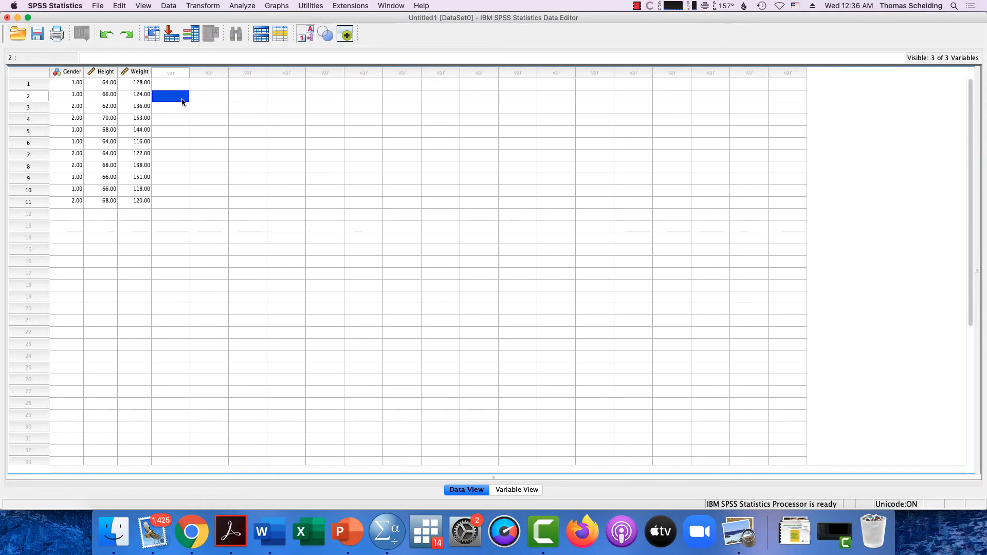
click(81, 83)
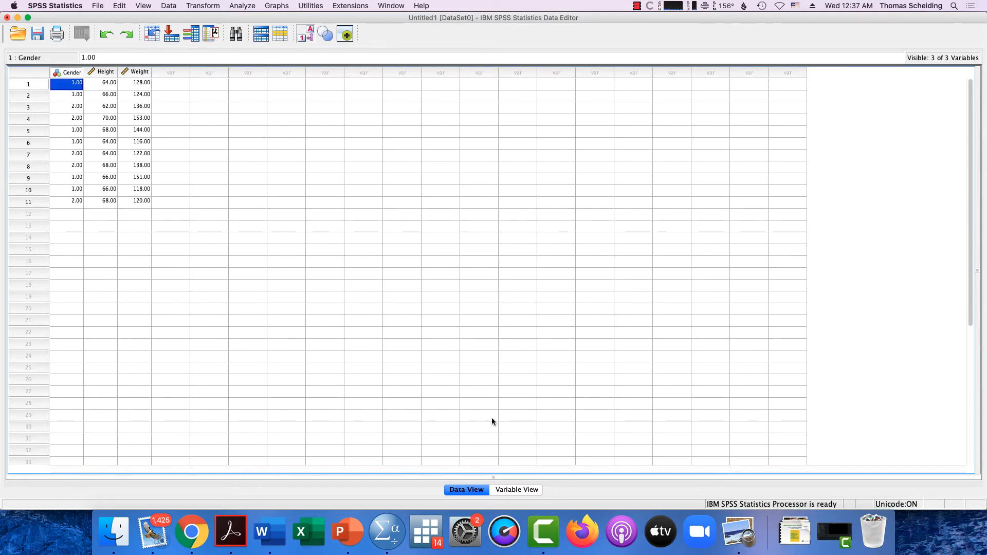
Step: Add a value label to the Gender variable that defines 1 as "Male"
click(502, 489)
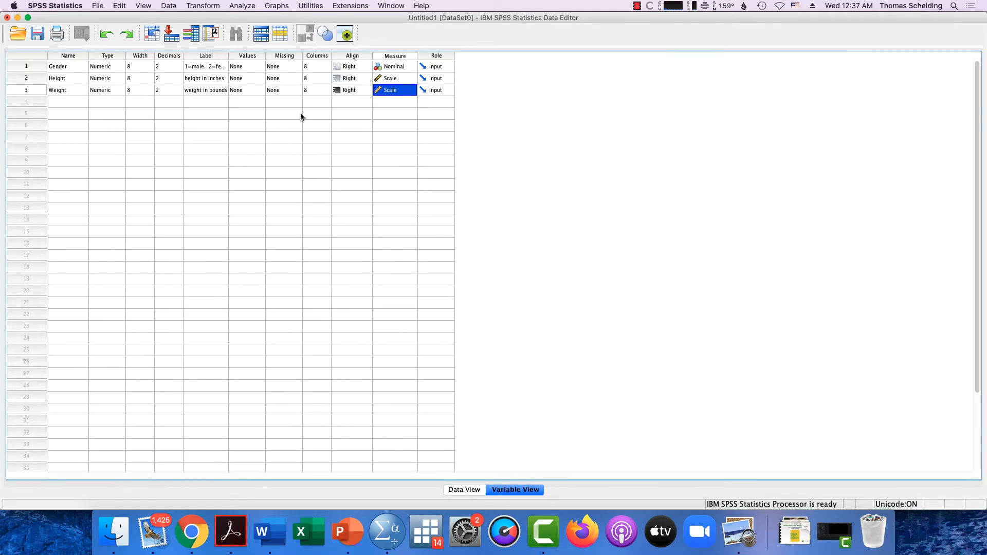
click(236, 68)
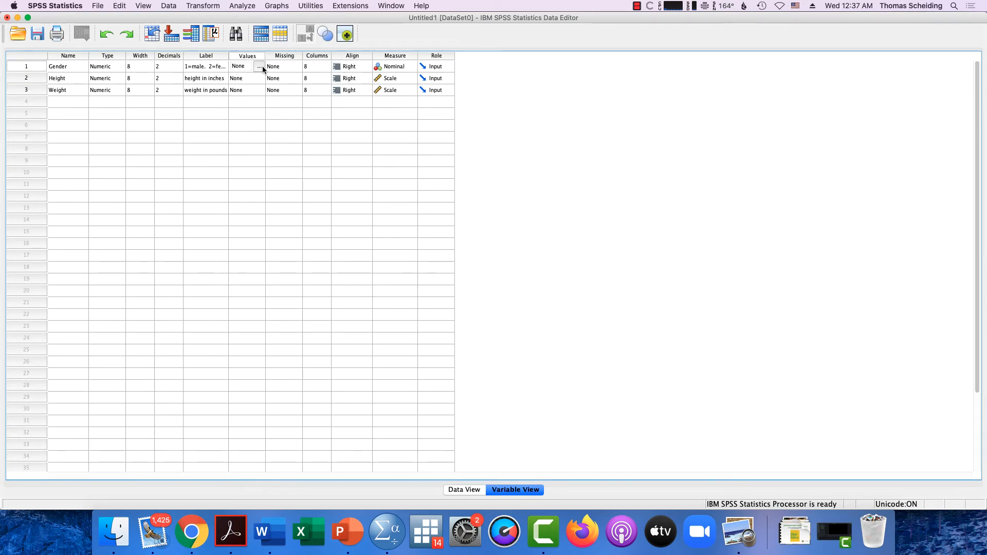
click(261, 68)
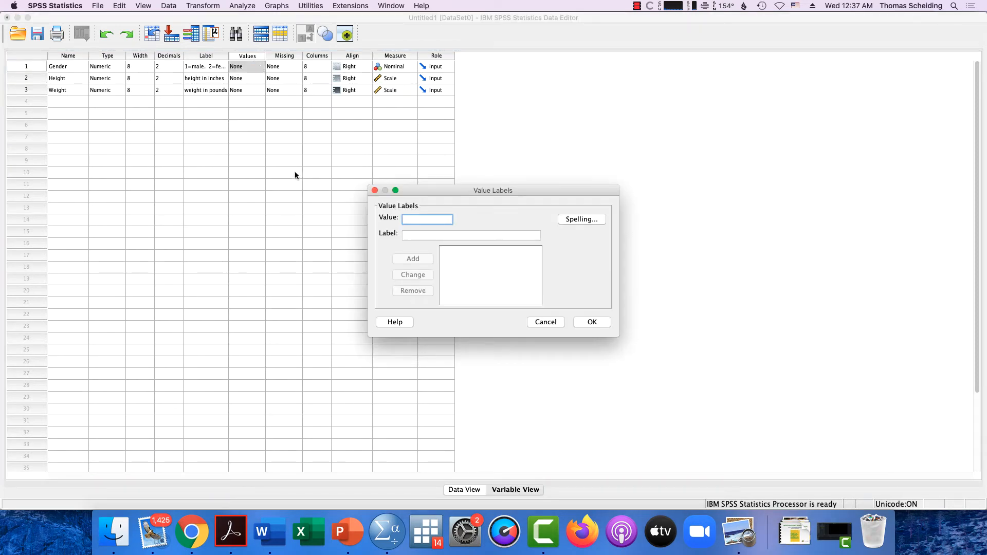
text(1)
click(409, 237)
text(Male)
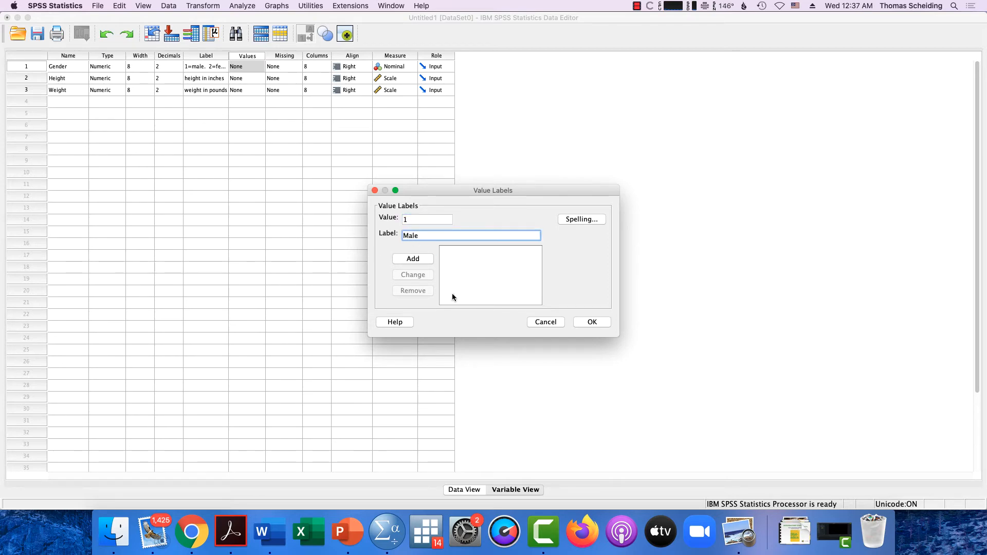
click(411, 259)
Step: Add a second Gender value label that defines 2 as "female" and apply the value labels
text(2)
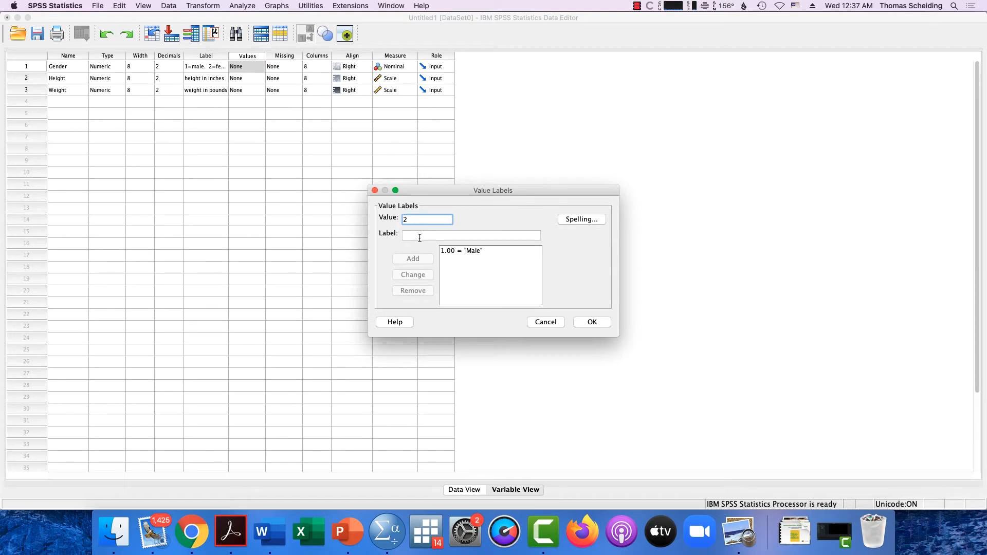
click(420, 237)
text(femal)
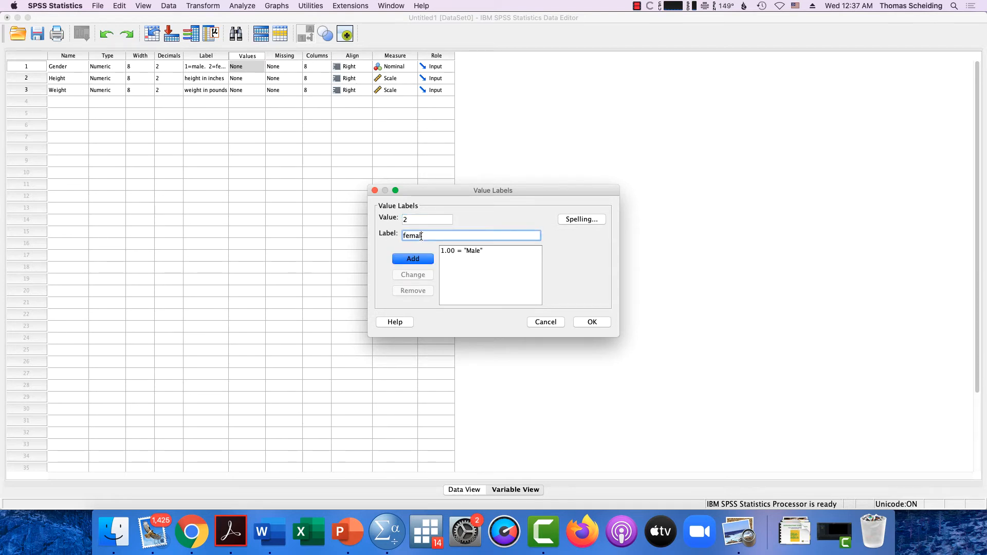
text(e)
click(409, 259)
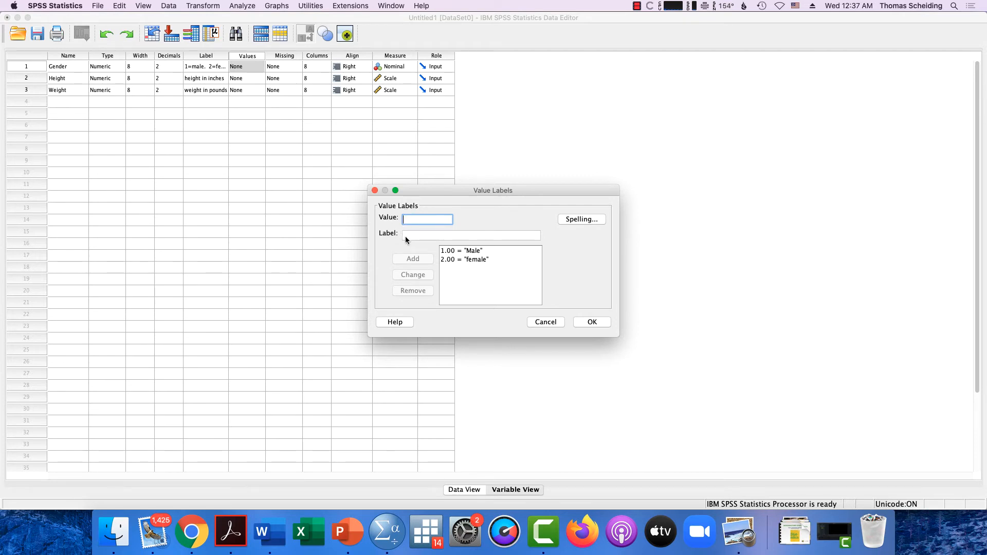
click(590, 323)
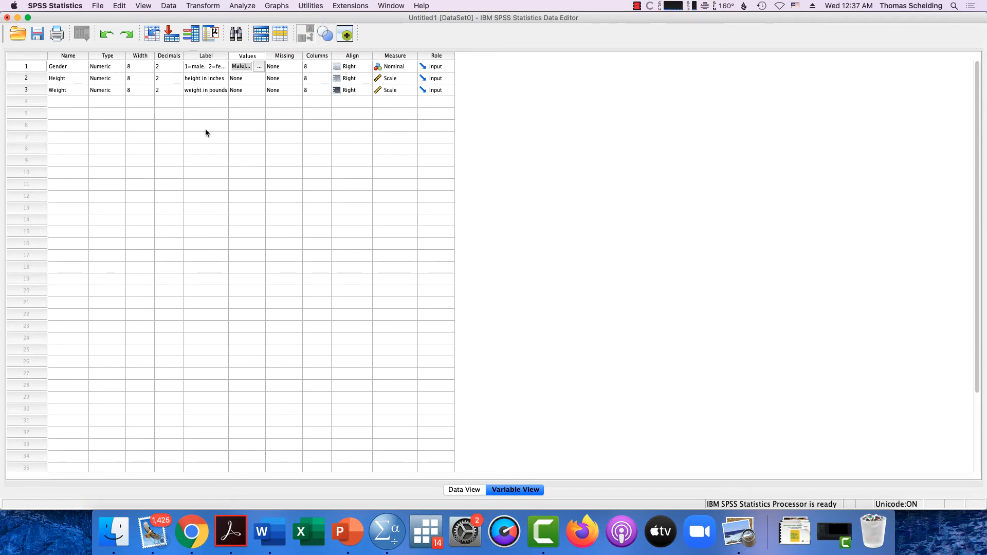
Step: Return to the data grid and toggle the Gender column between value labels and numeric codes, ending on the codes
click(456, 489)
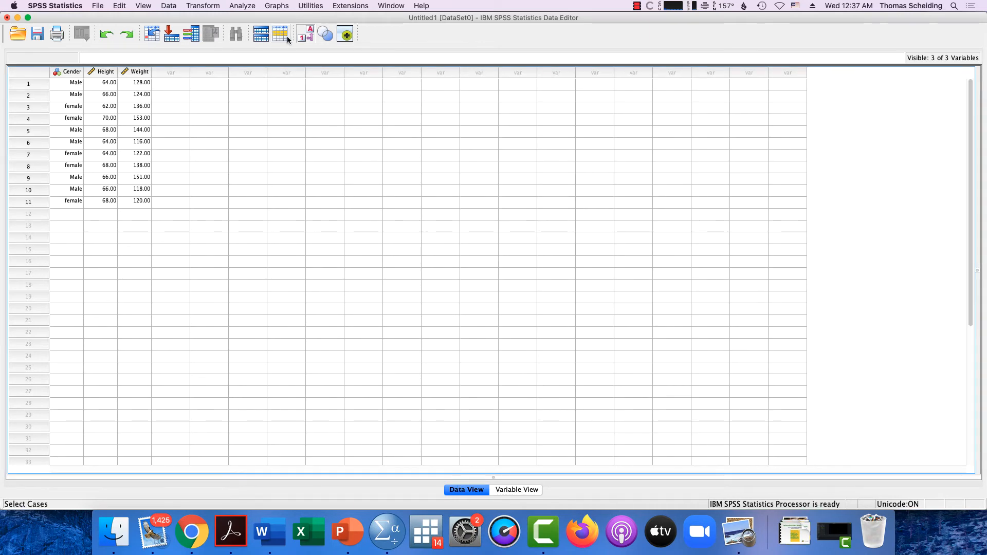
click(306, 37)
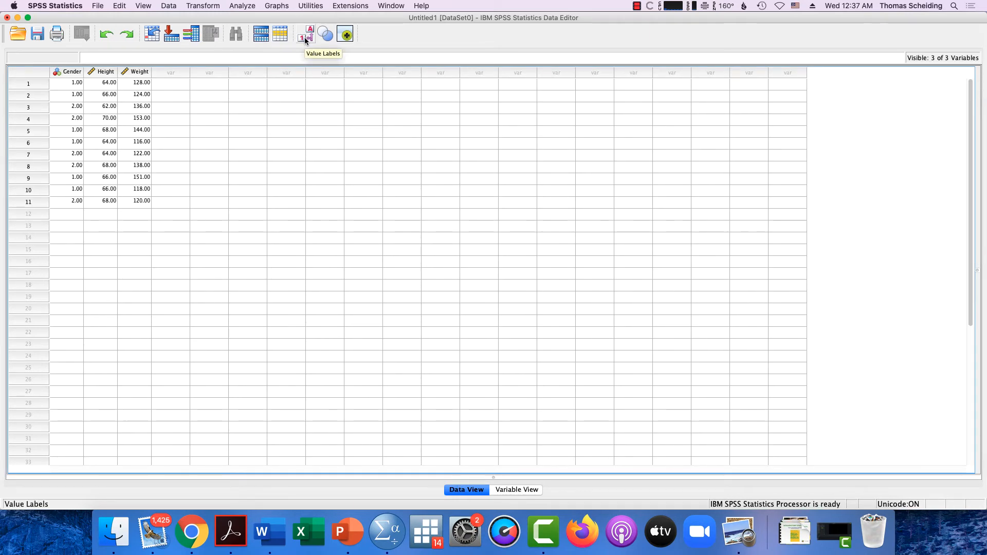
click(305, 37)
click(305, 37)
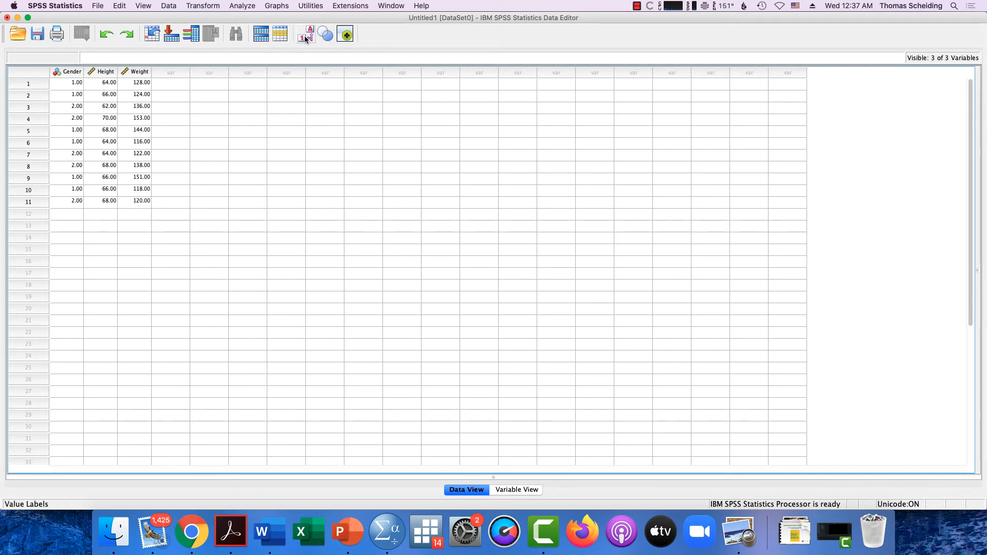
Step: Toggle the Gender column repeatedly between numeric codes and value labels, ending with the labels displayed
click(306, 39)
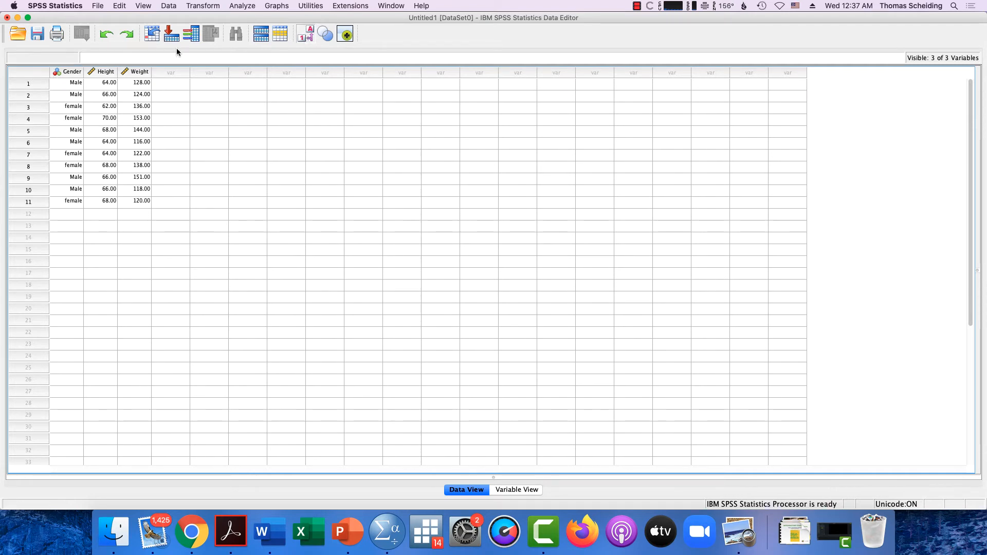
click(306, 37)
click(305, 39)
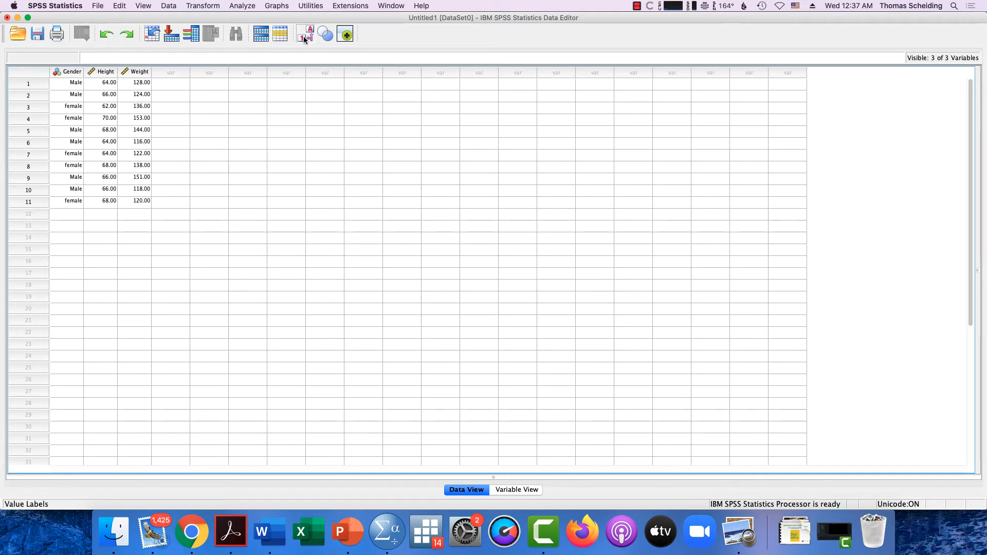
click(304, 40)
click(304, 40)
click(304, 40)
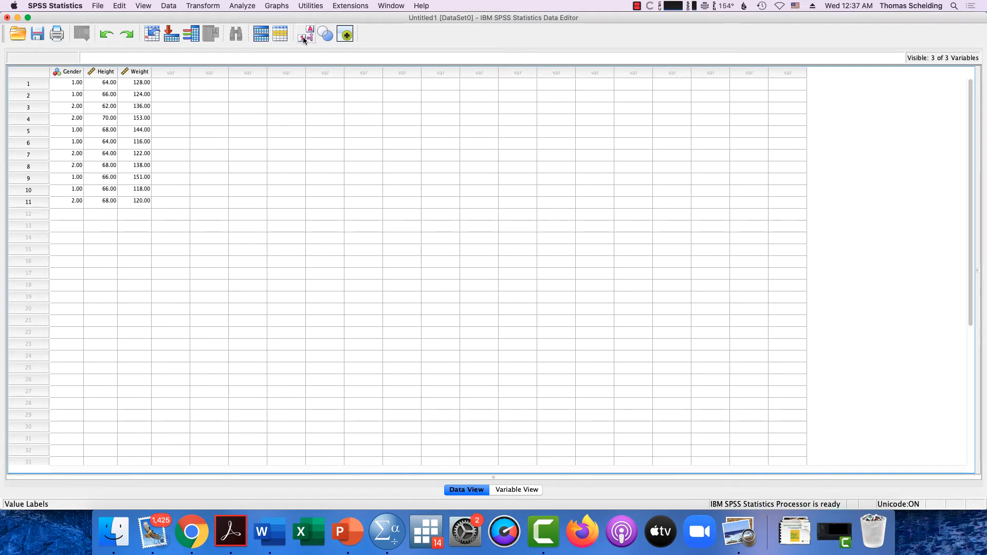
click(304, 41)
click(305, 41)
click(304, 40)
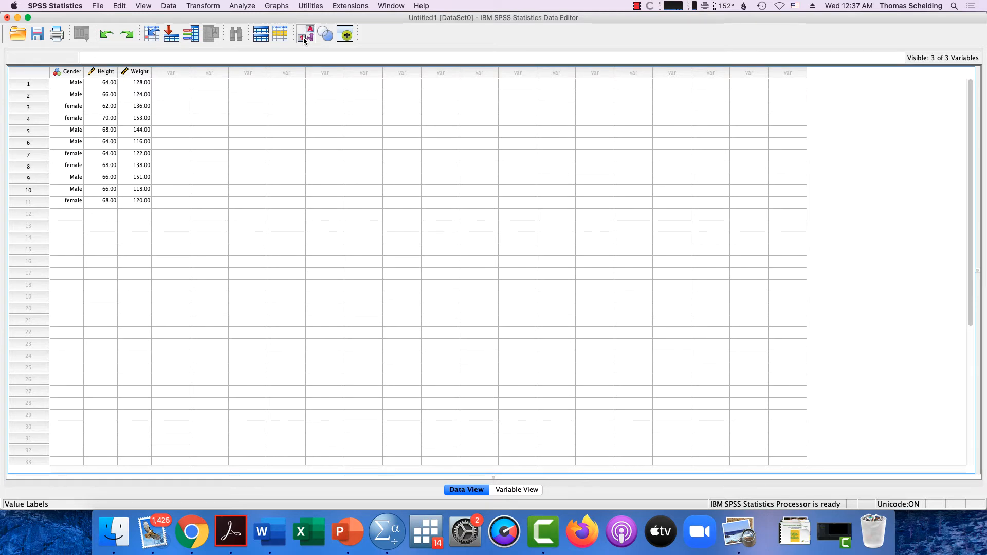
click(304, 40)
click(304, 41)
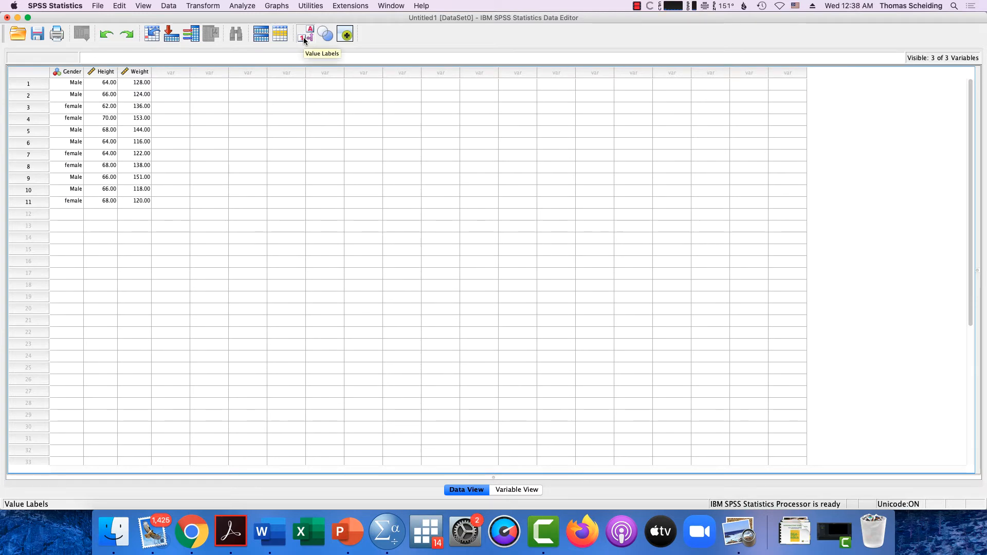
Step: Save the data set as an SPSS Statistics file named Intro_SPSS_Module1 and return to the data grid
click(97, 6)
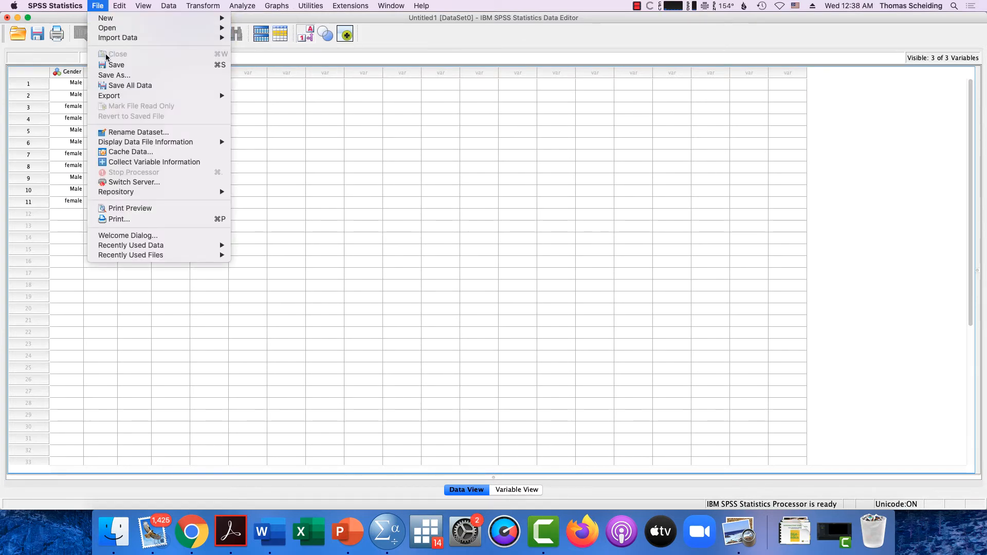
click(111, 75)
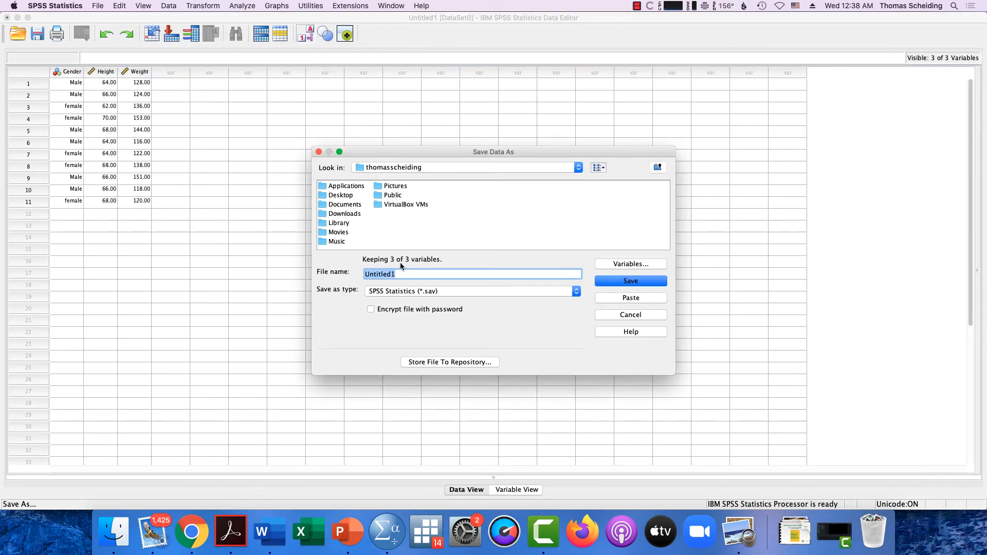
text(Intro_SPSS_Modu)
click(620, 281)
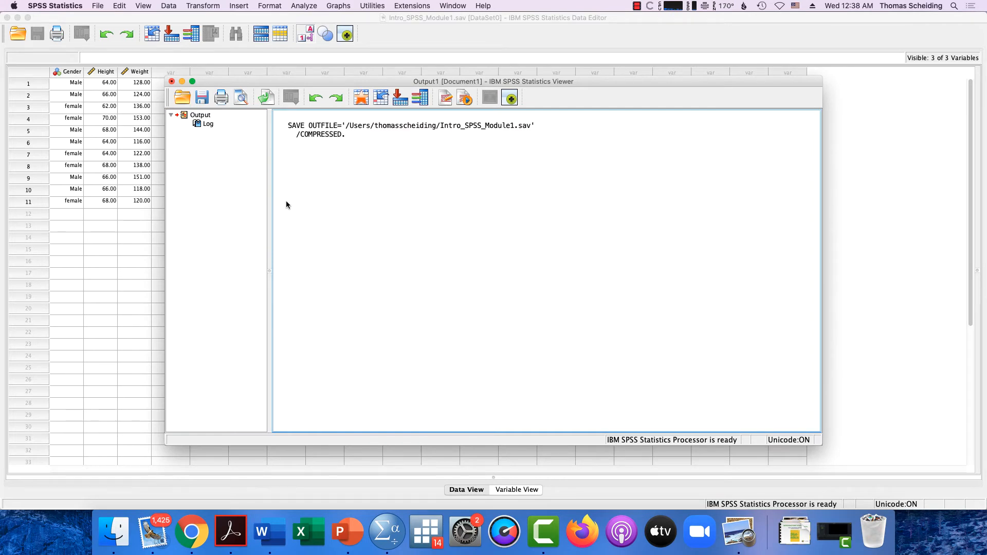
click(99, 284)
Step: Sort the cases by the Height column in ascending order
click(137, 189)
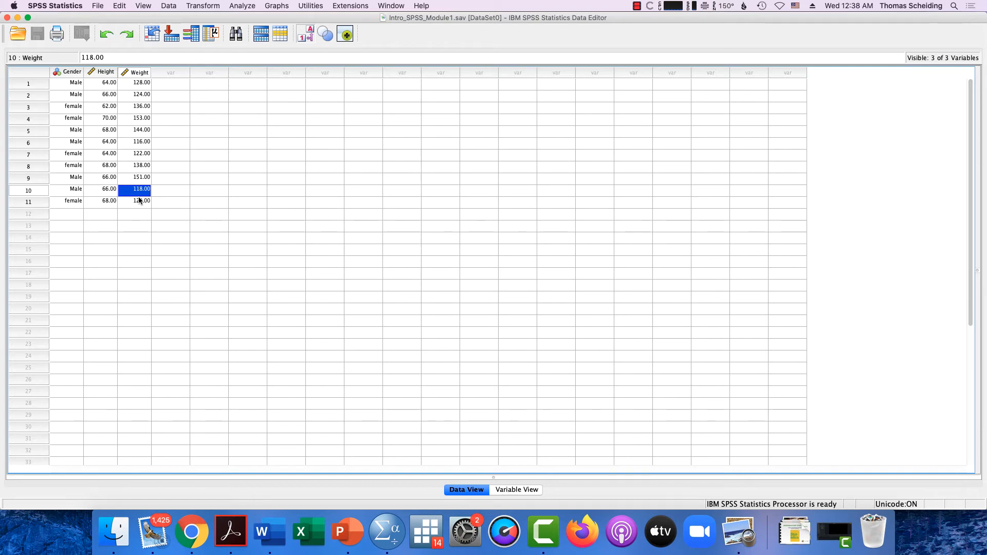
click(136, 74)
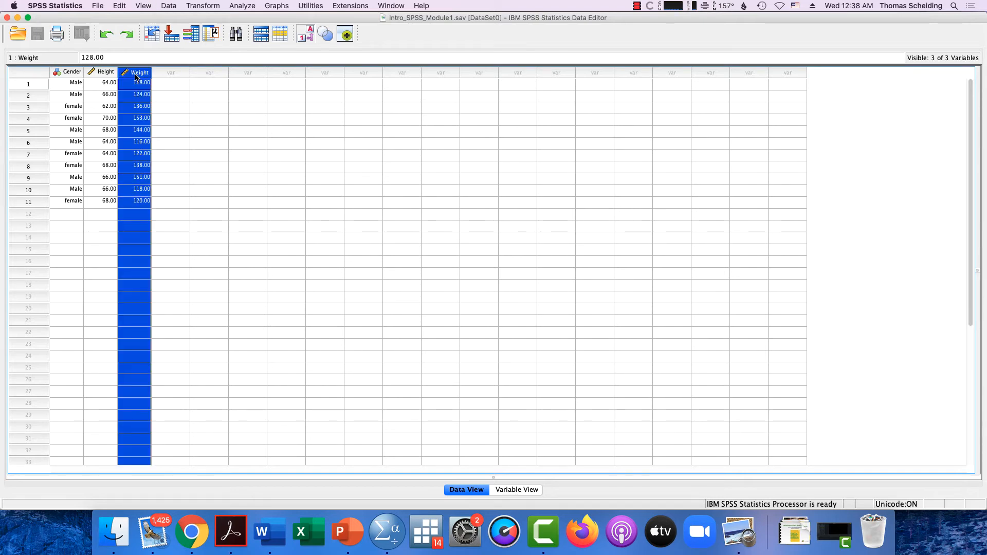
click(98, 72)
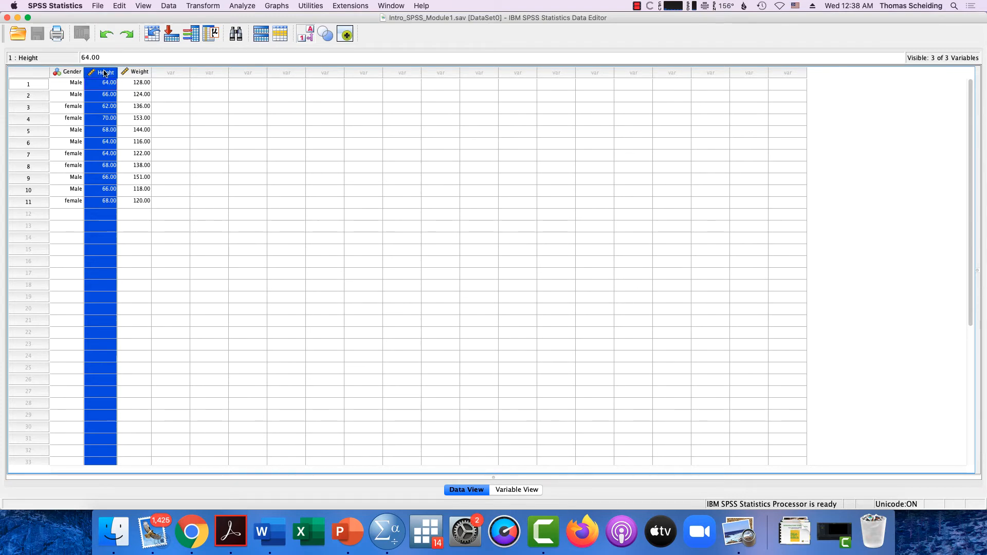
right_click(106, 74)
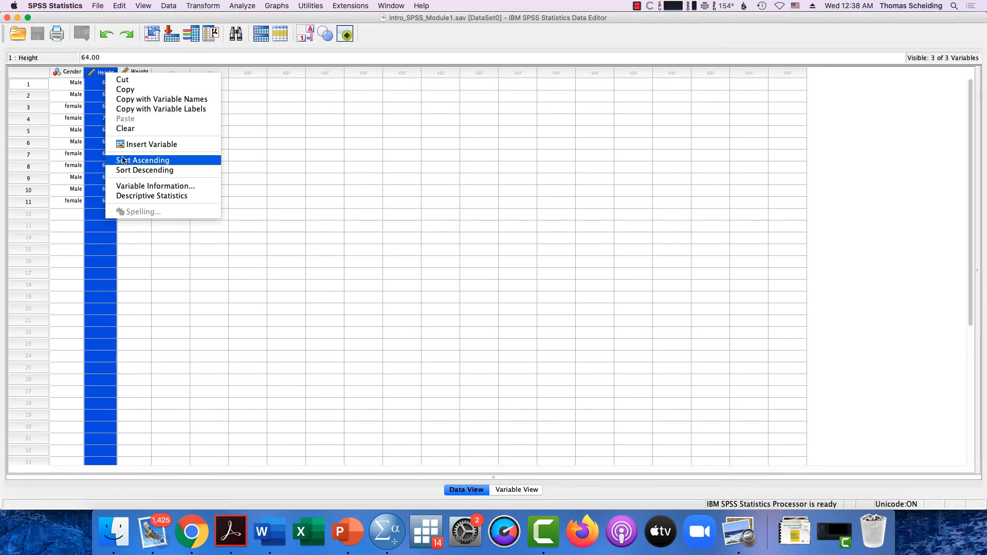
click(123, 159)
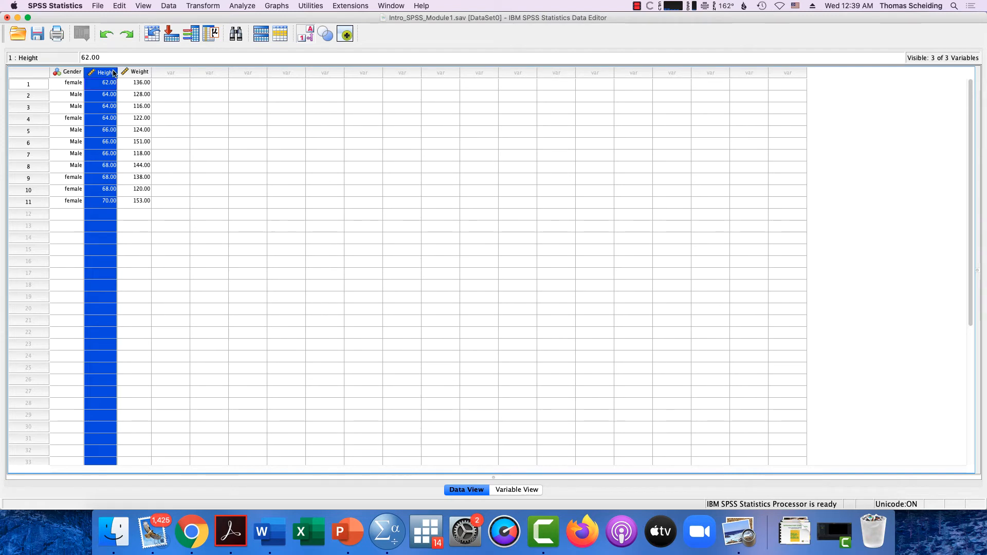
Step: Sort the cases by the Weight column in ascending order
click(136, 74)
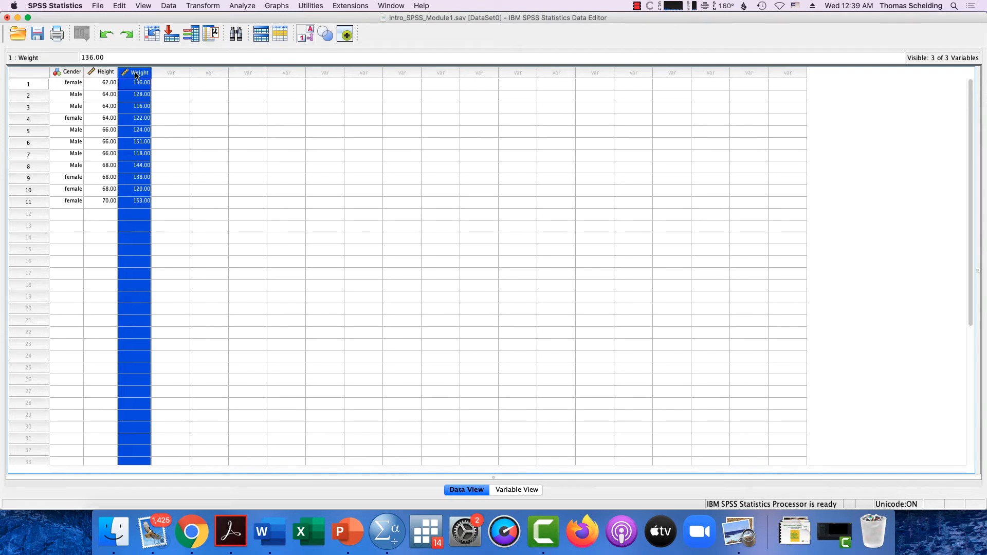
right_click(136, 73)
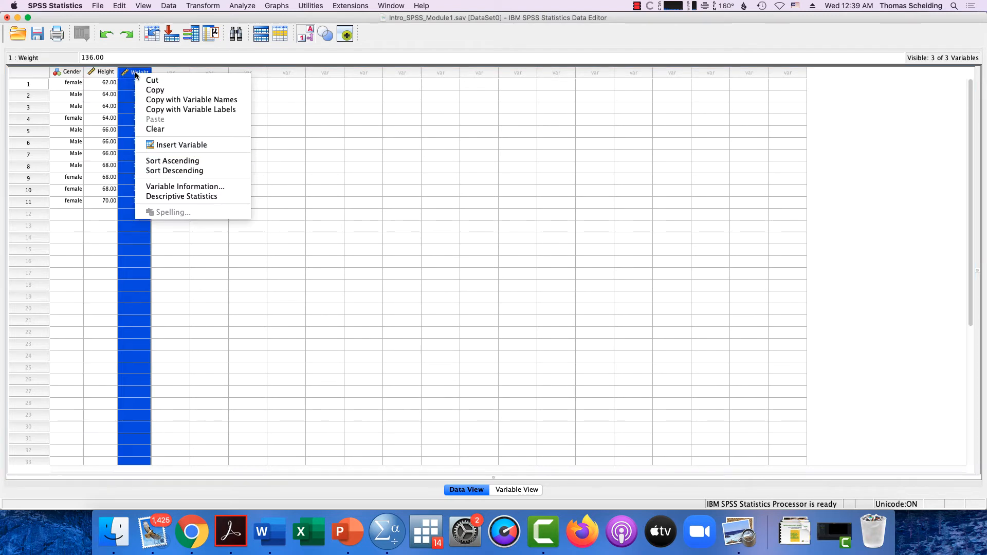
click(161, 160)
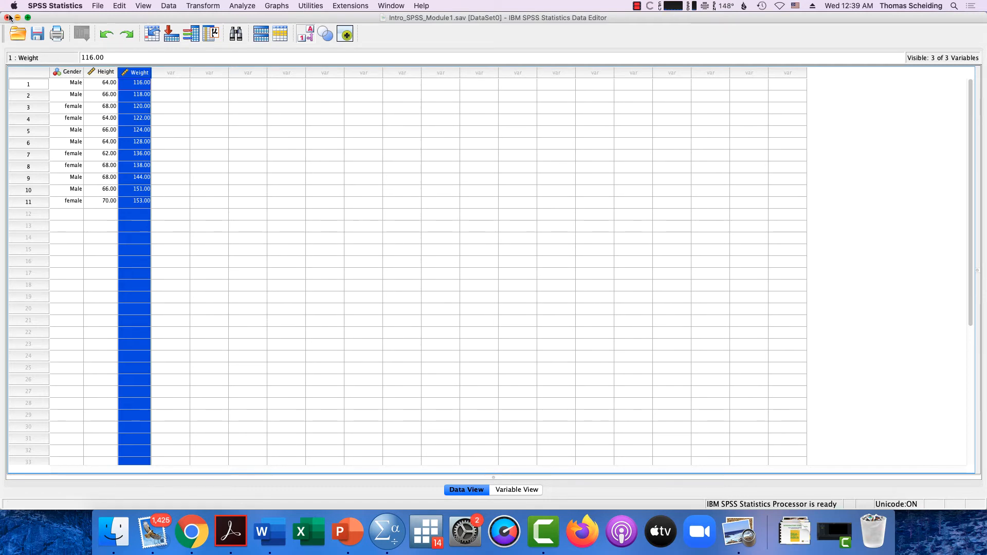
Step: Try to undo the sorting of the cases by Weight
click(101, 34)
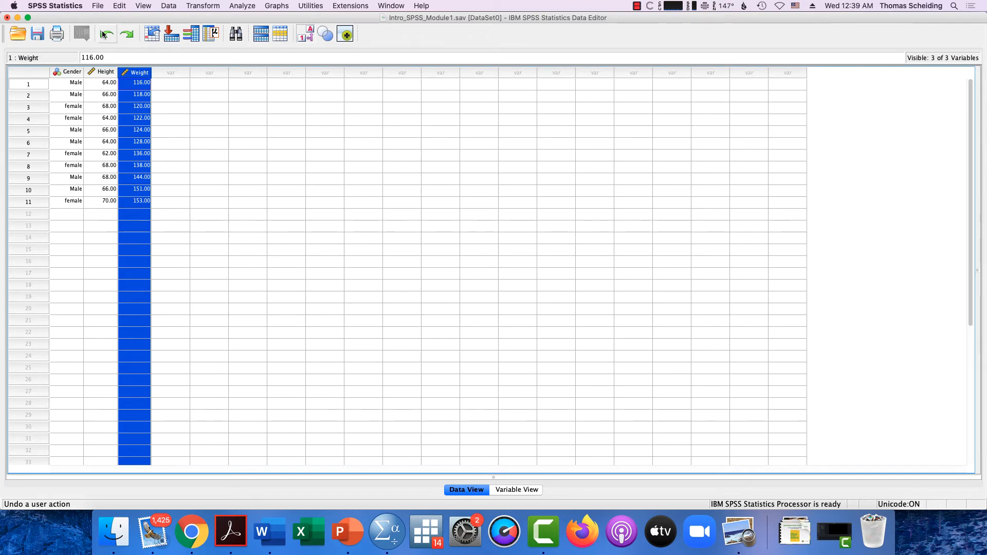
click(117, 6)
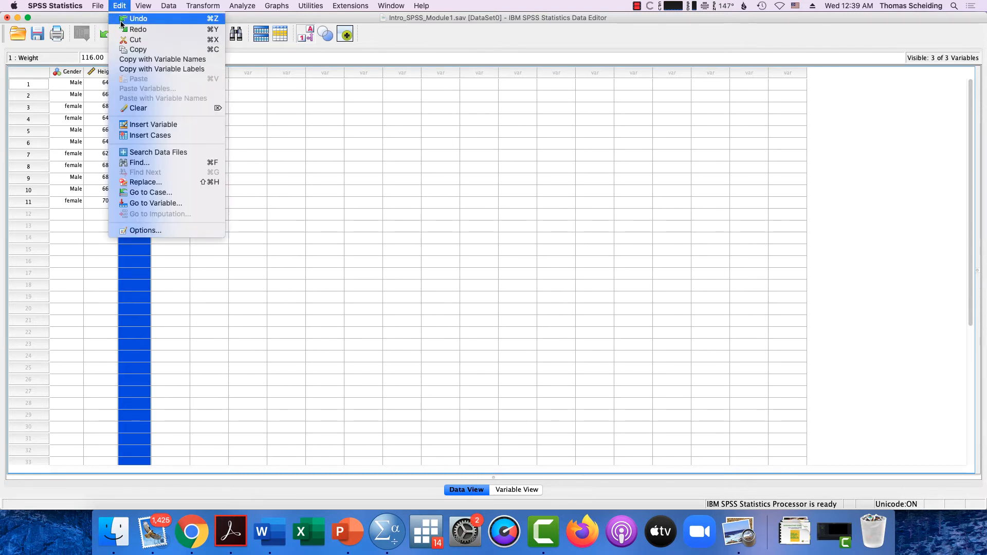
click(90, 19)
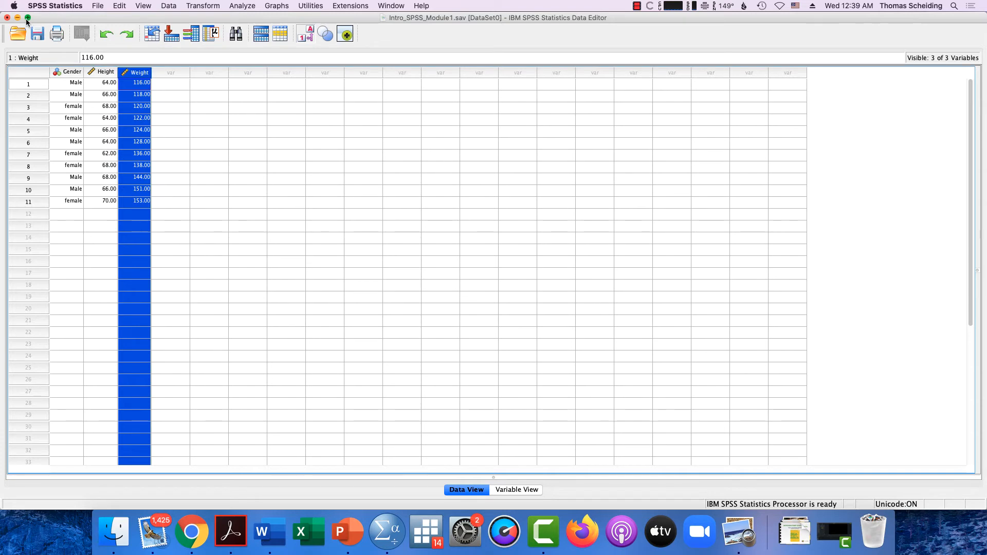
Step: Close the data editor and exit SPSS Statistics without saving the output or the changes to the data set
click(7, 18)
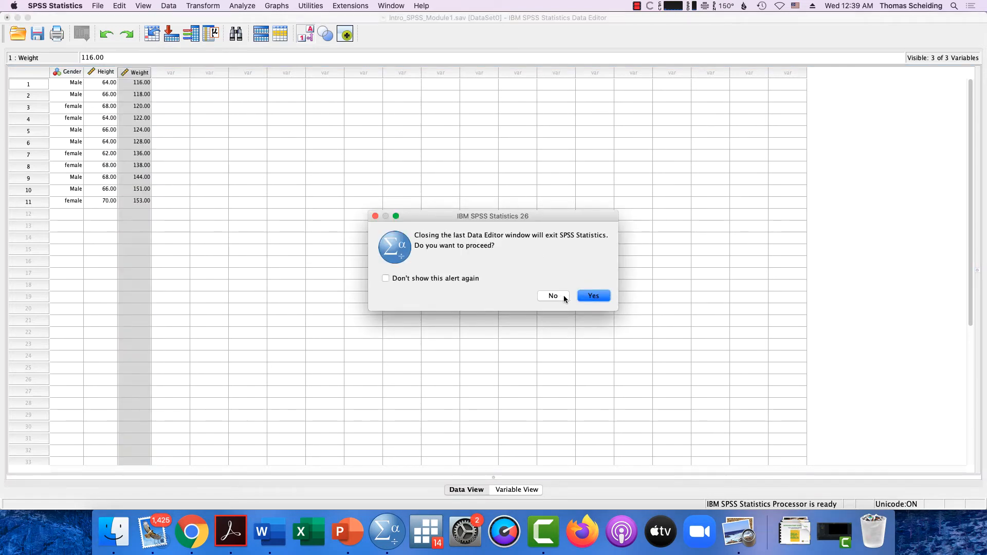
click(585, 295)
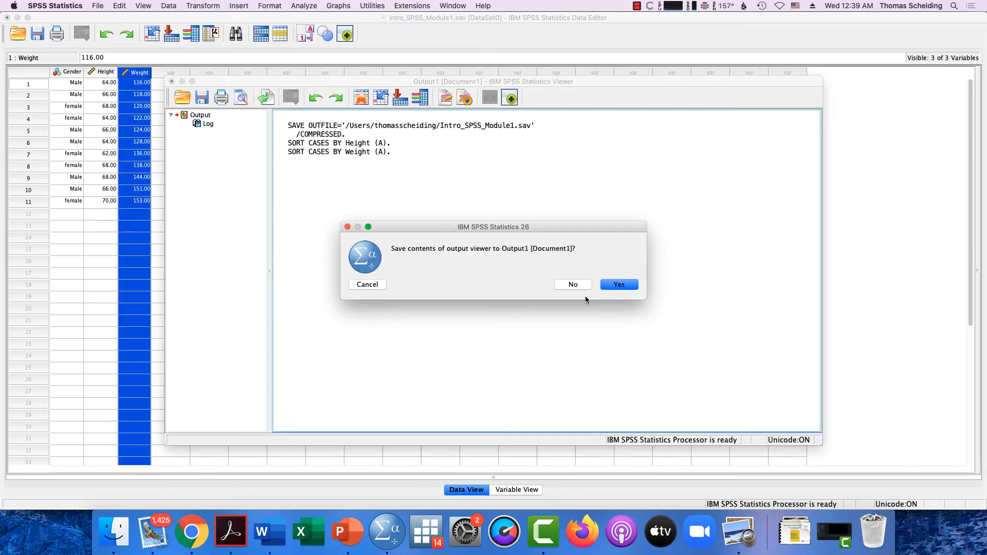
click(573, 284)
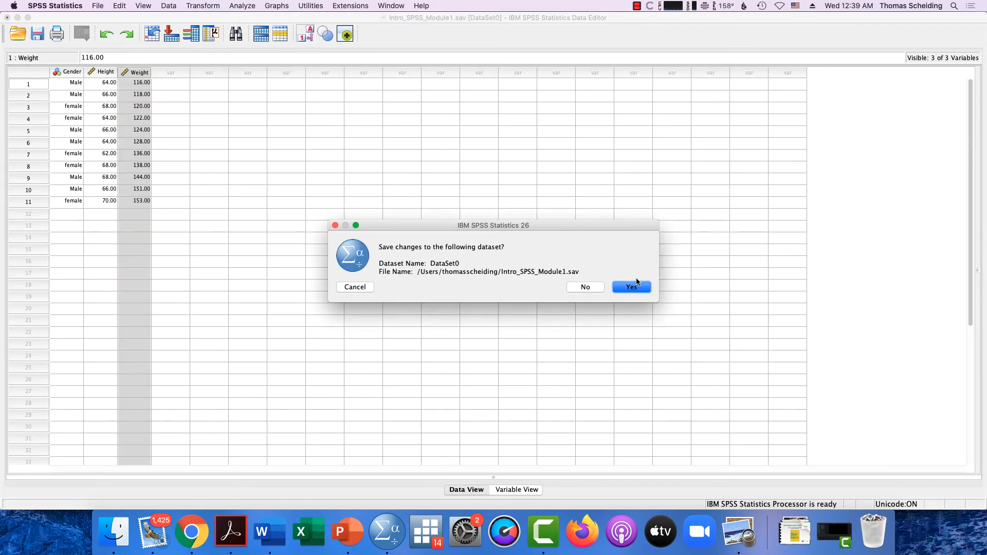
click(587, 286)
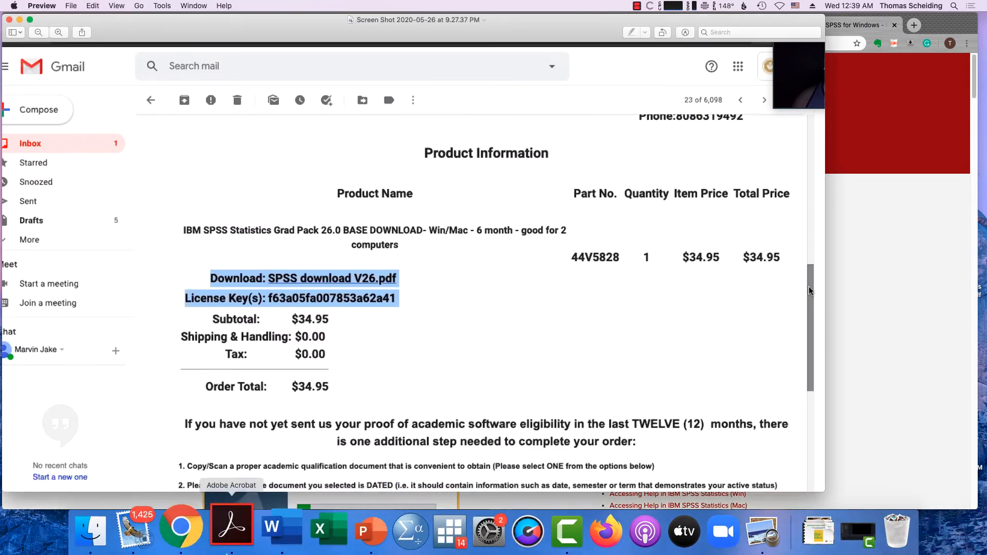
Step: Relaunch SPSS Statistics and reopen the recently used data file Intro_SPSS_Module1.sav
click(380, 532)
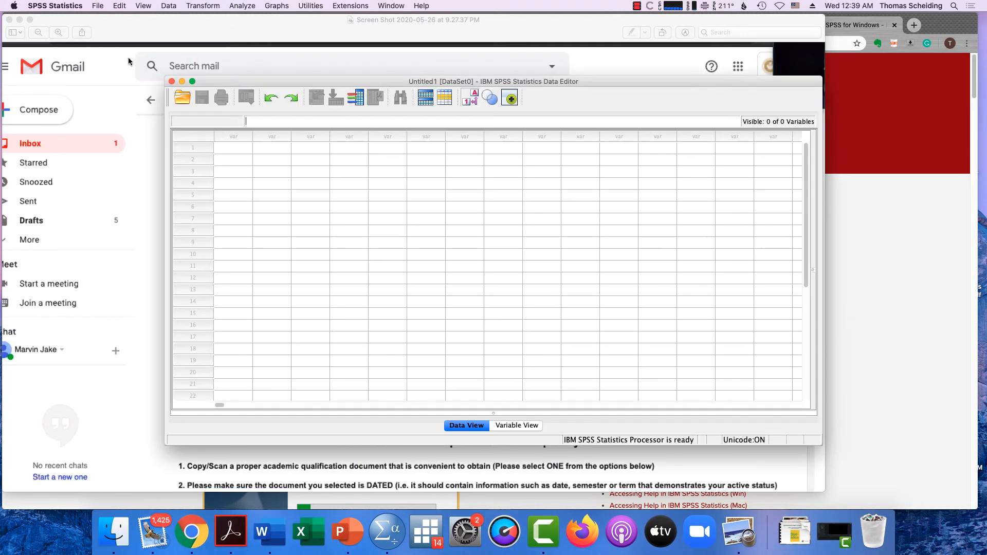
click(97, 6)
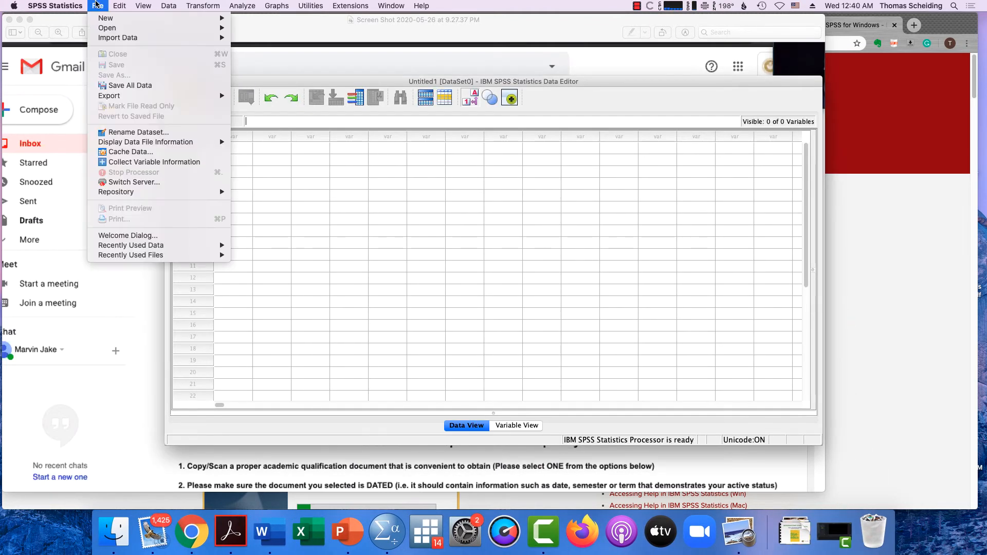
mouse_move(98, 39)
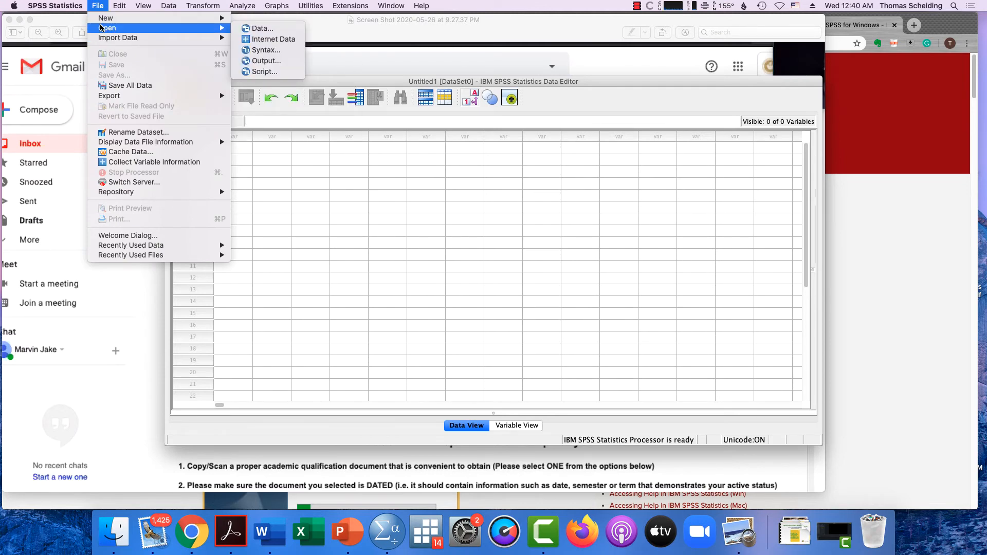
mouse_move(125, 248)
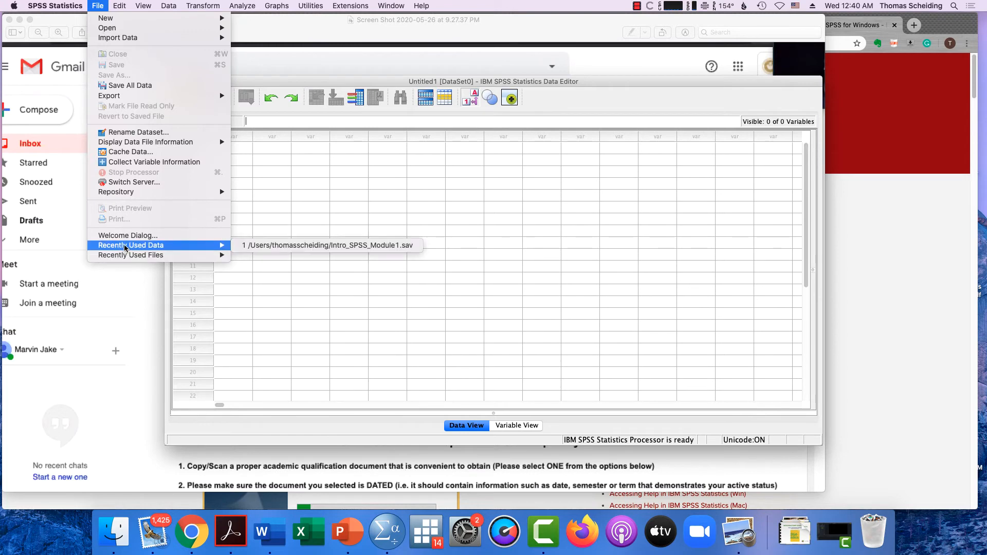
click(276, 246)
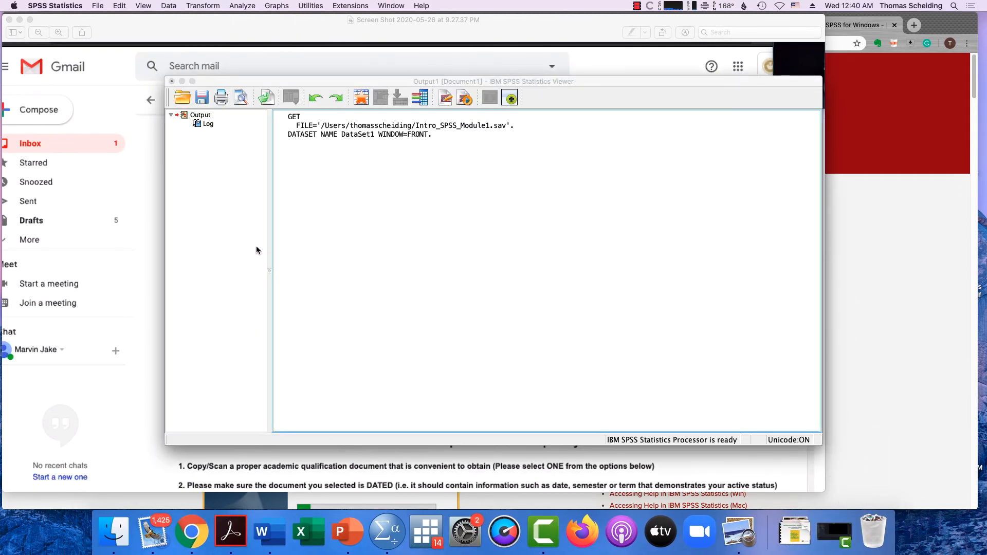
Step: Bring the output viewer to the front, then switch back to the Intro_SPSS_Module1.sav data editor window
click(387, 6)
click(389, 88)
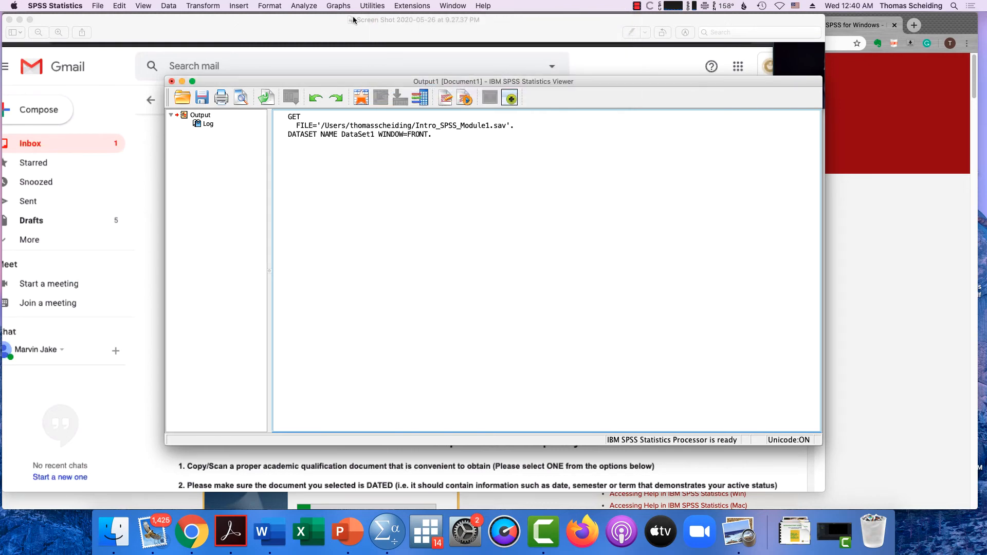
click(442, 6)
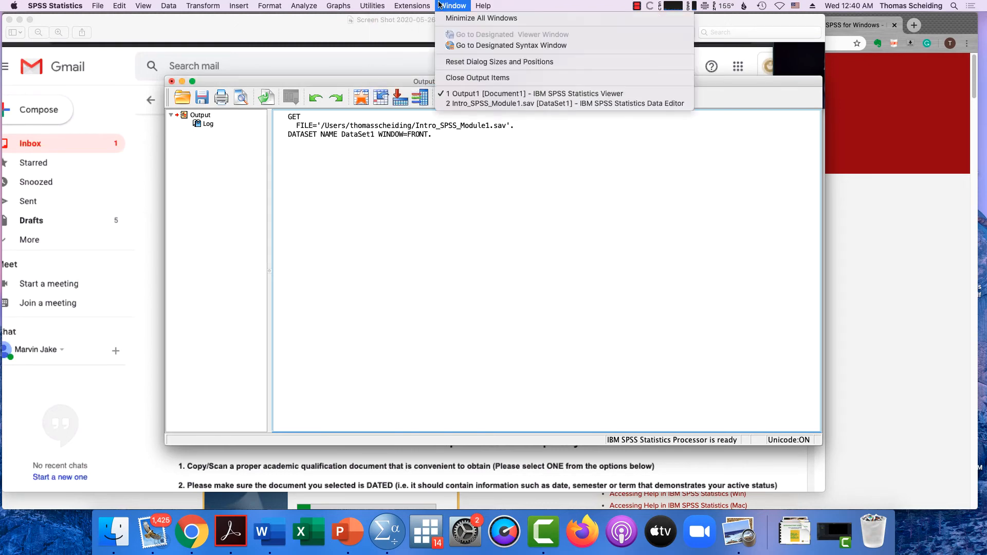
click(461, 103)
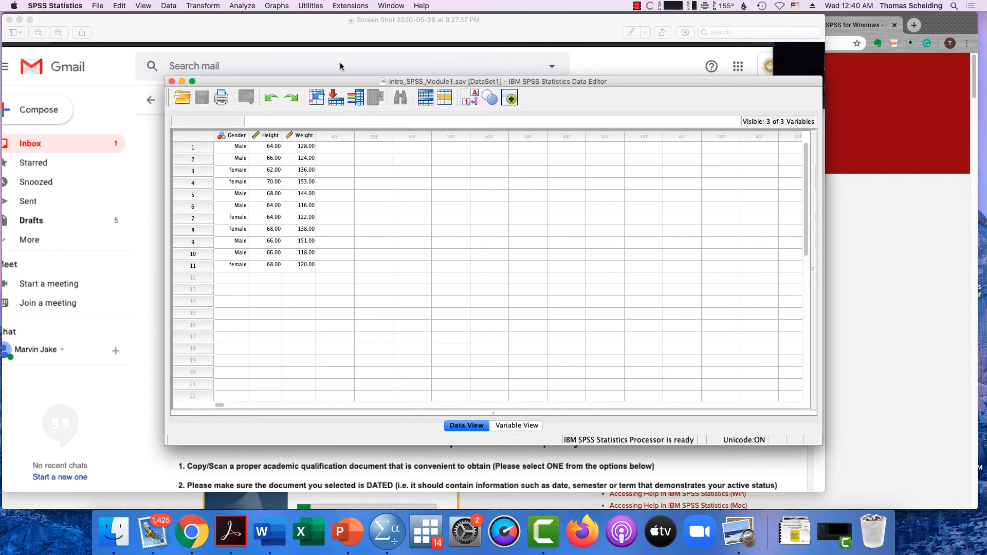
click(390, 5)
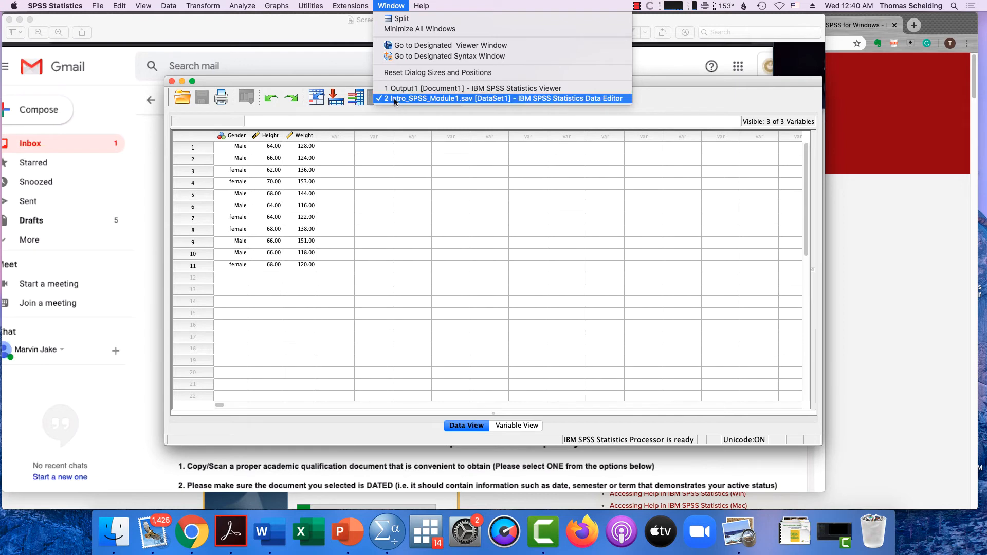
click(343, 81)
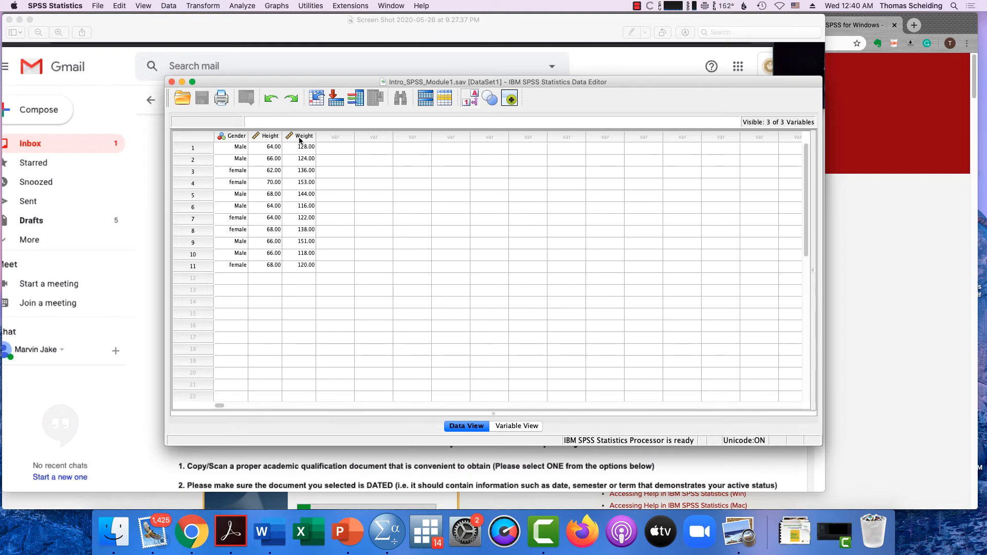
Step: Enlarge the data editor window to fill the screen and bring up the available analysis procedures
mouse_move(301, 138)
click(191, 81)
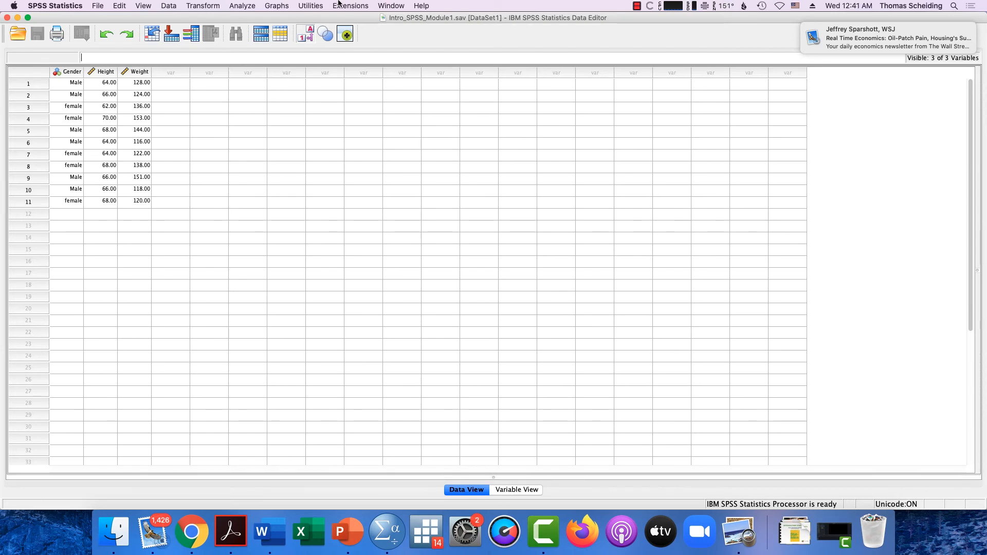
click(247, 7)
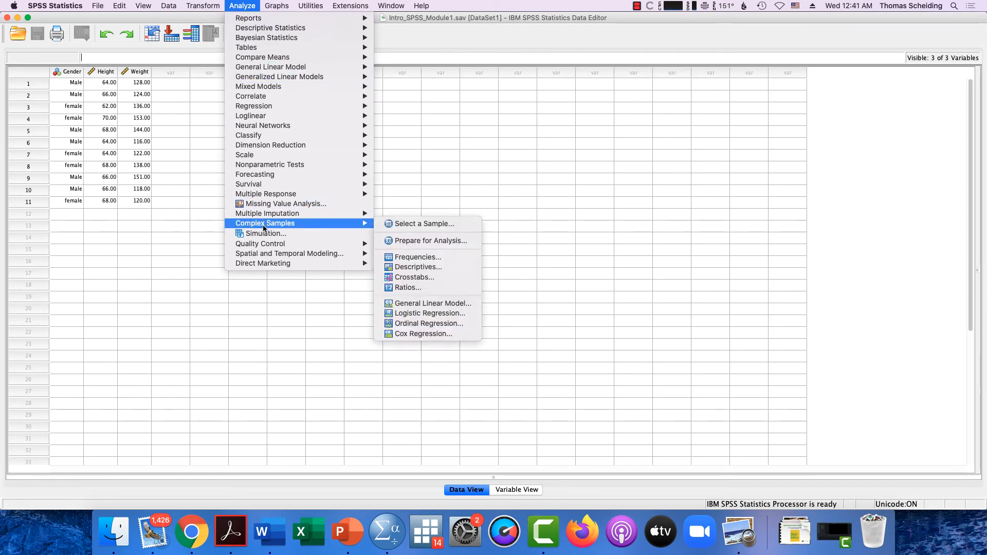
Step: Start a Frequencies analysis and add the gender, height in inches and weight in pounds variables to it
mouse_move(268, 264)
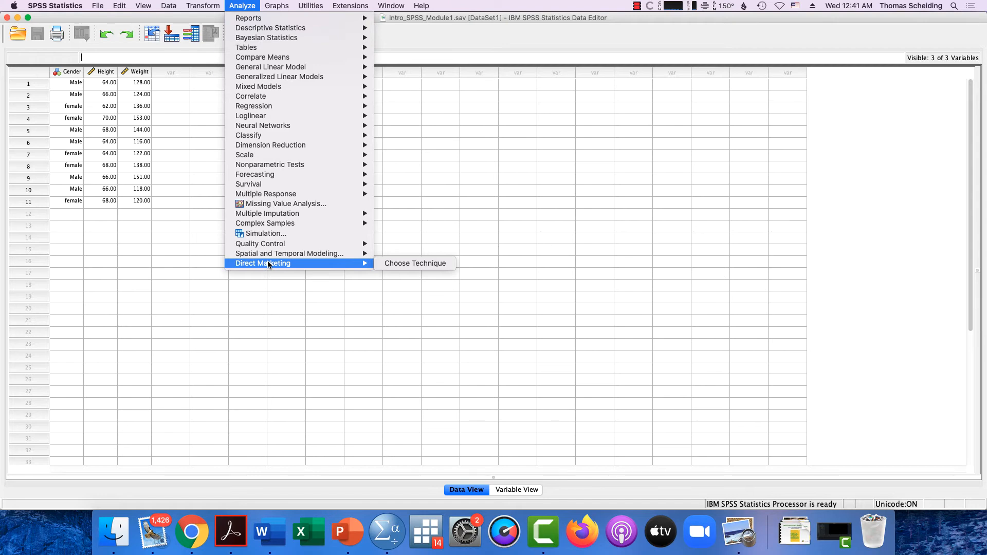
mouse_move(262, 33)
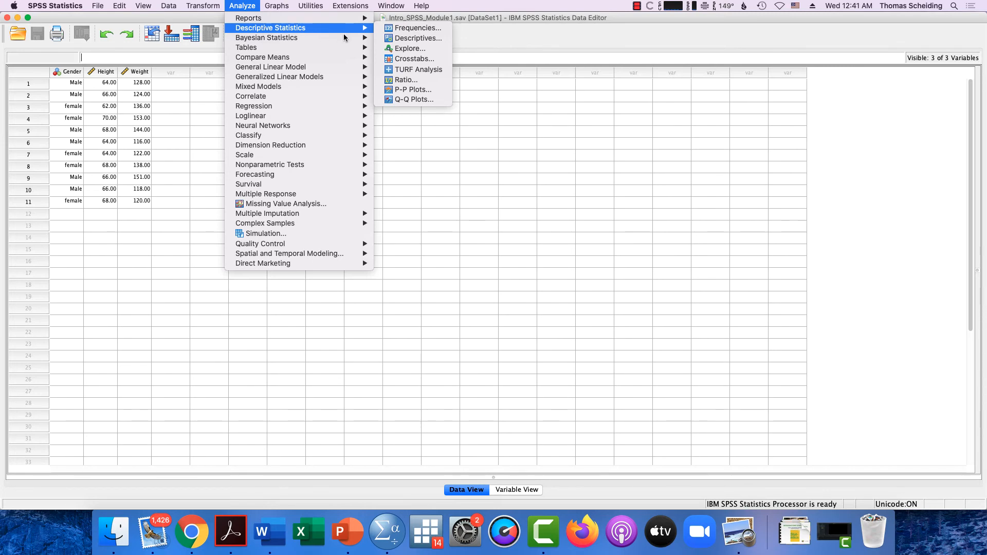
click(389, 29)
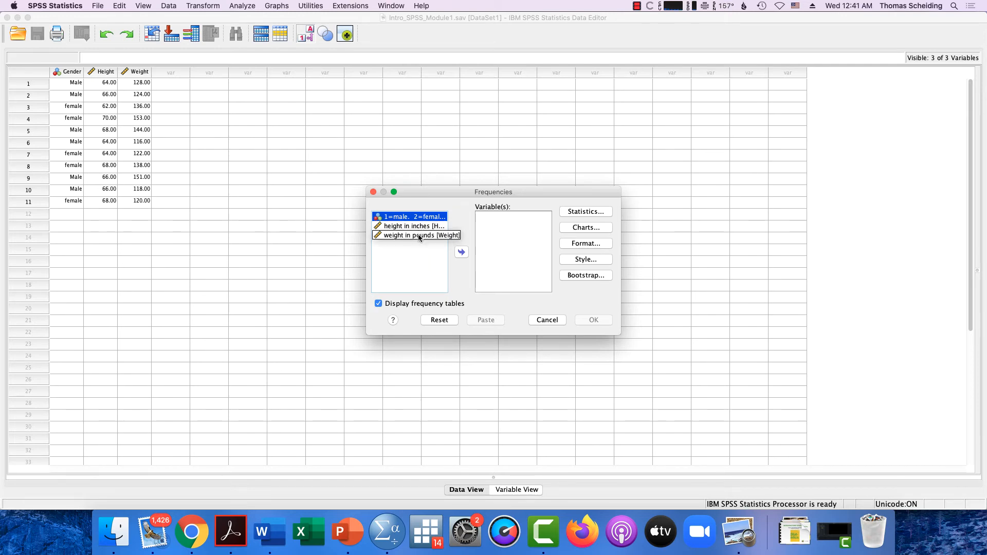
key(shift+Down)
key(shift+Down)
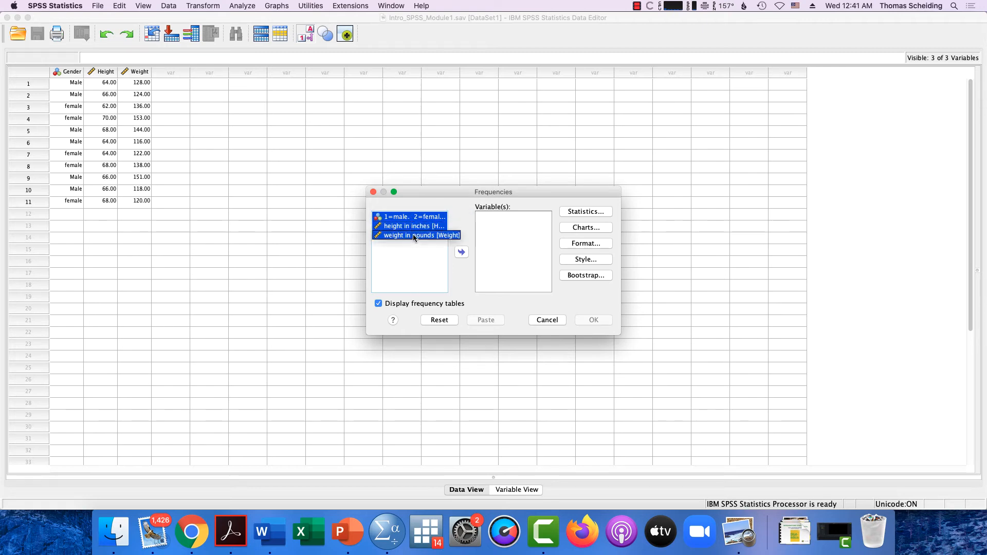
click(460, 252)
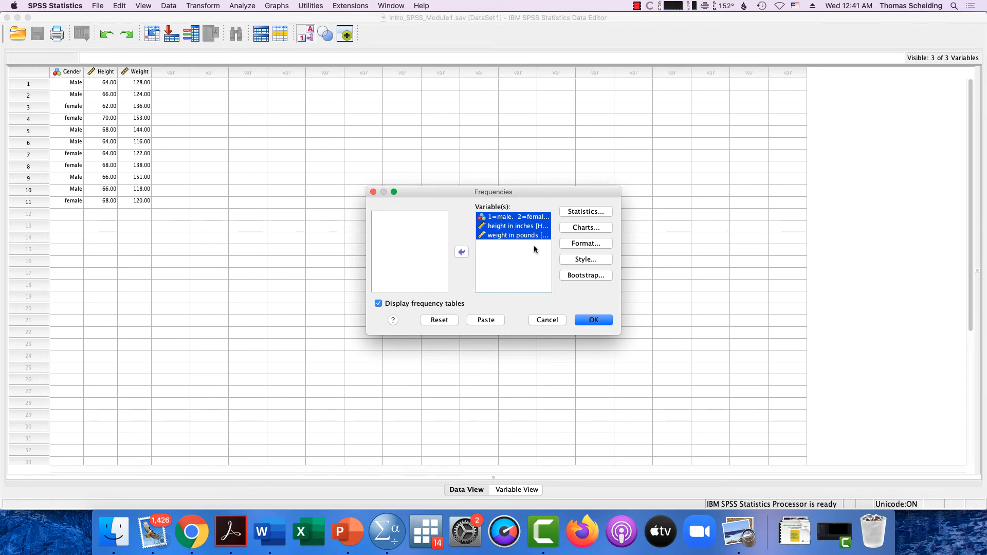
Step: Include the mean, median, standard deviation, minimum and maximum in the Frequencies statistics and run the analysis
click(580, 213)
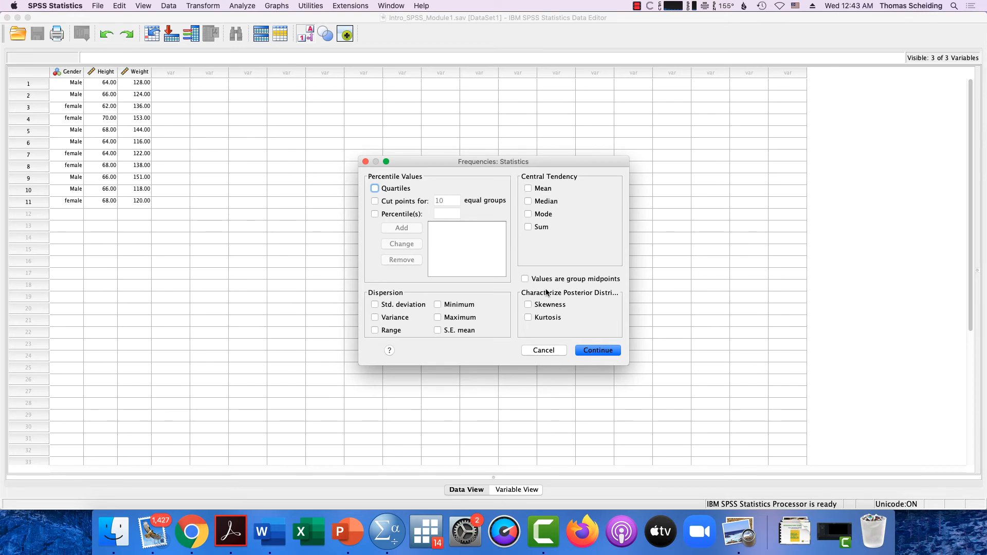
click(528, 188)
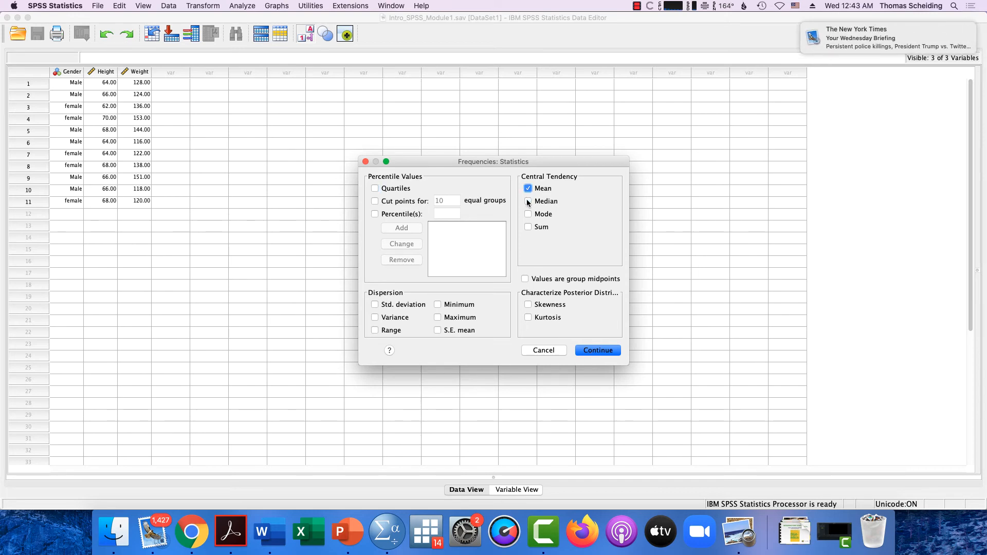
click(528, 201)
click(375, 305)
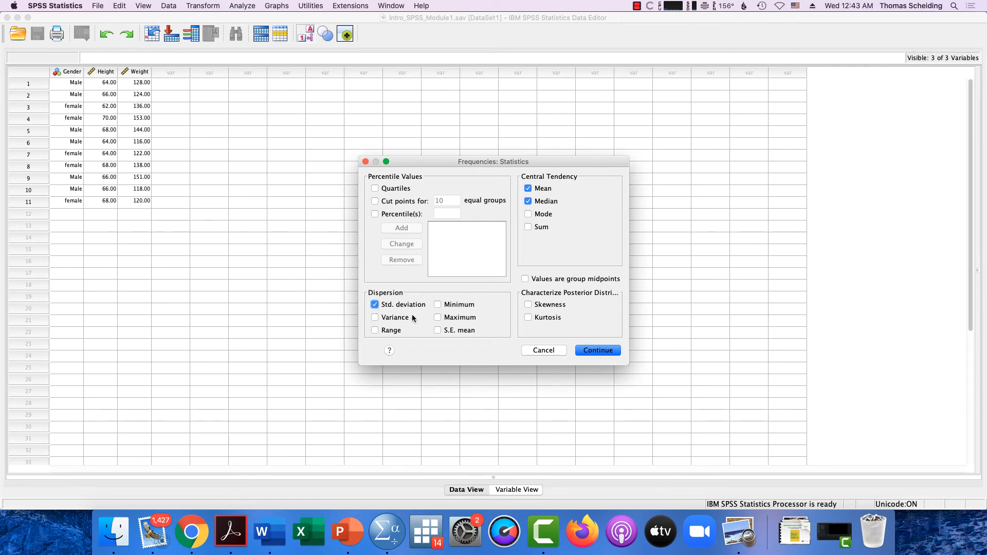
click(438, 306)
click(439, 318)
click(594, 353)
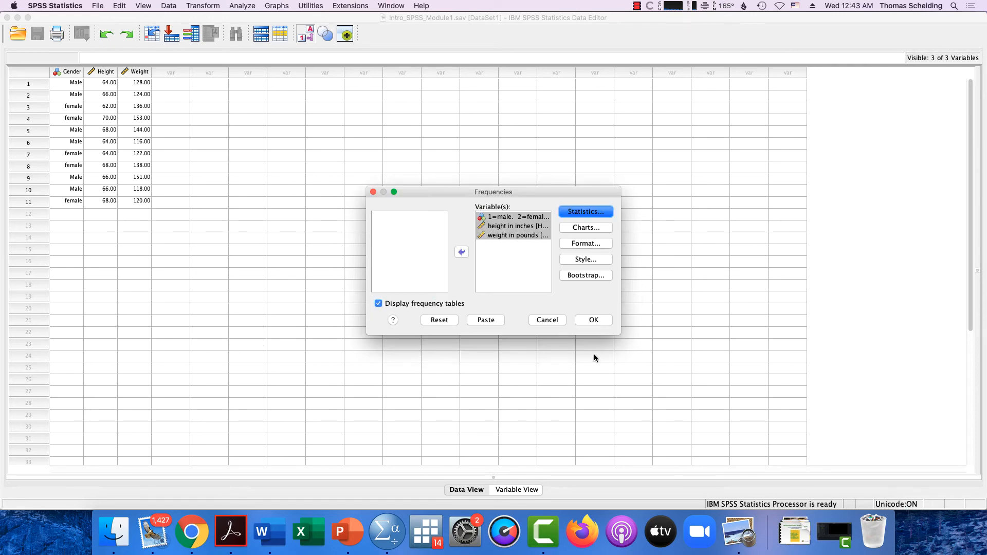
click(591, 320)
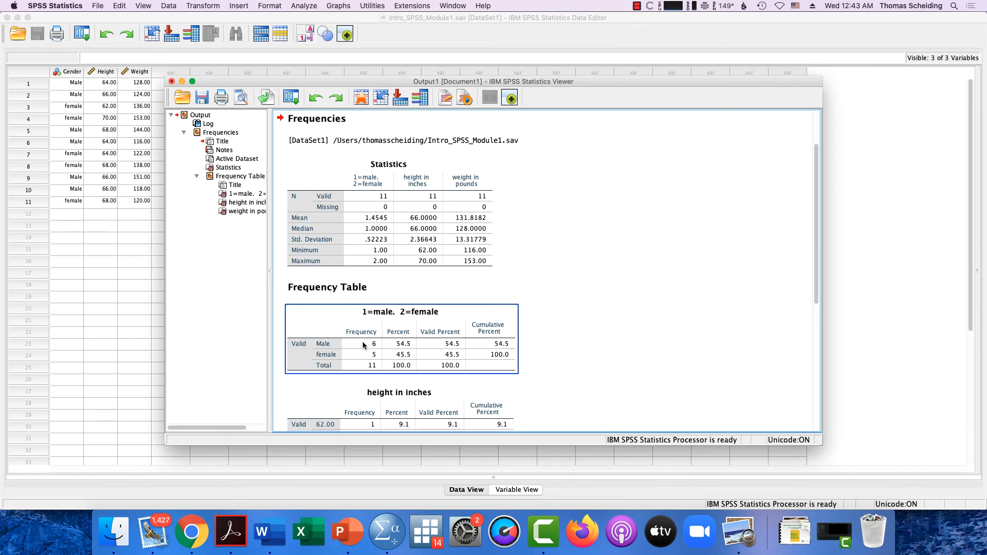
Step: Dismiss the gender frequency table's context options and postpone the IBM feedback request
right_click(483, 325)
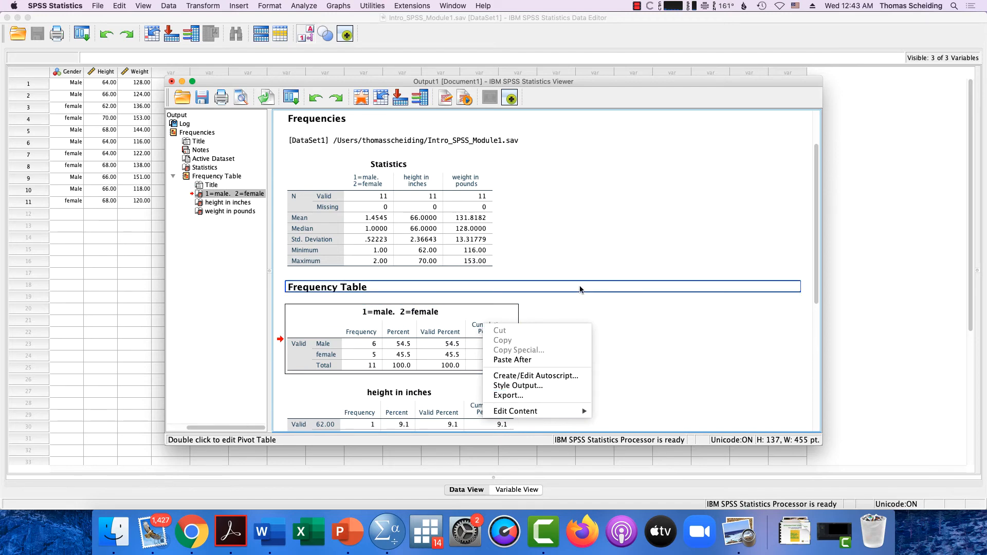
click(246, 310)
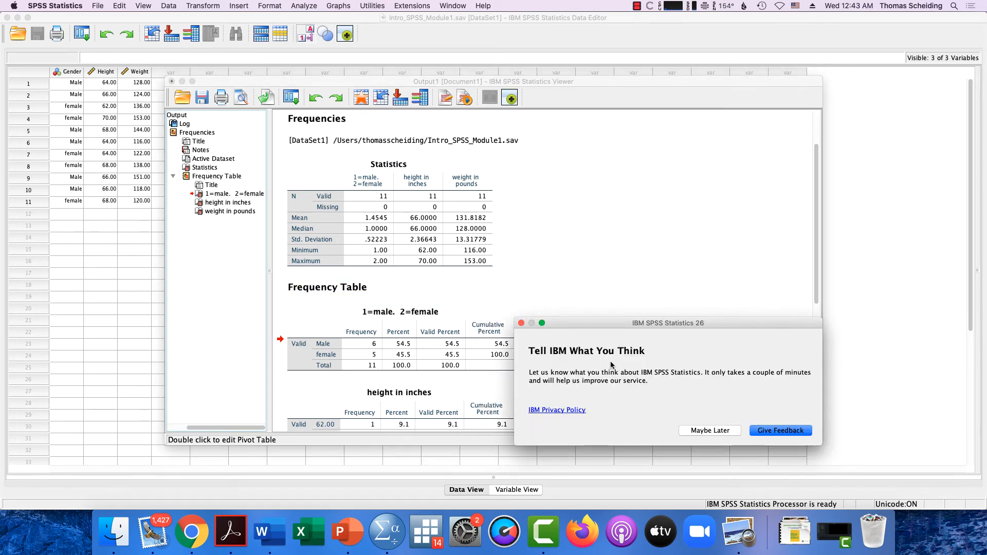
click(689, 431)
click(498, 333)
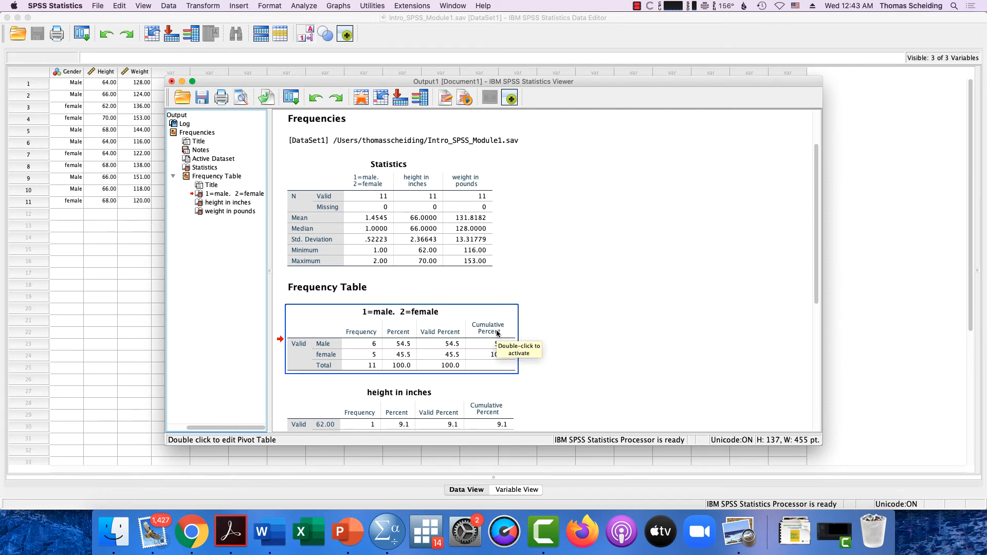
Step: Examine the frequencies, percents and cumulative percents in the gender, height and weight tables
scroll(498, 333, down, 2)
click(497, 333)
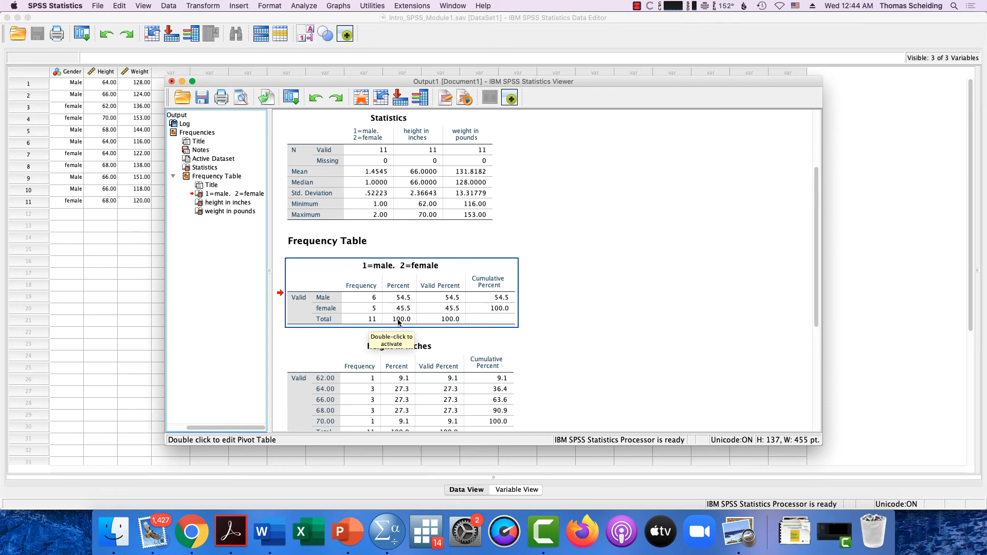
click(531, 298)
scroll(531, 297, down, 5)
click(379, 308)
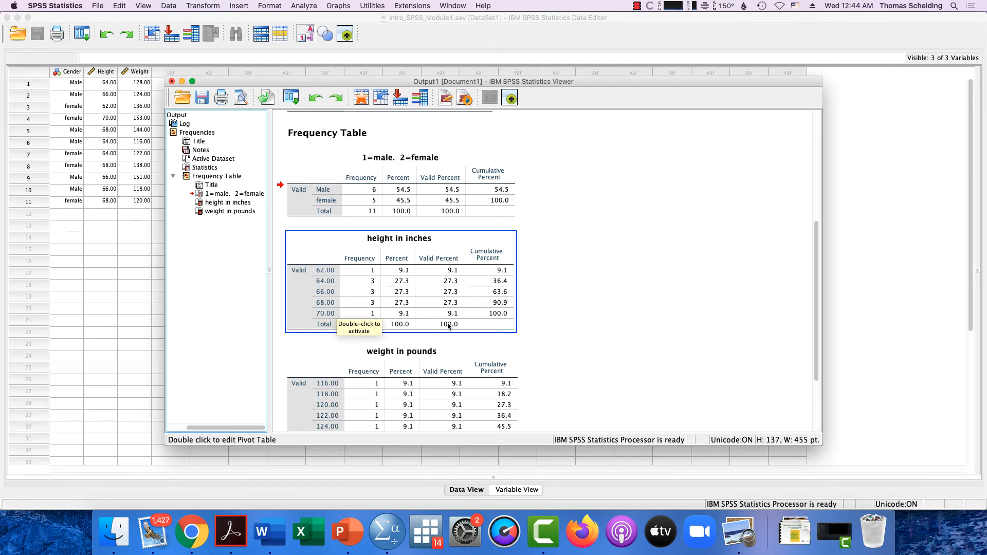
scroll(445, 329, down, 4)
click(426, 316)
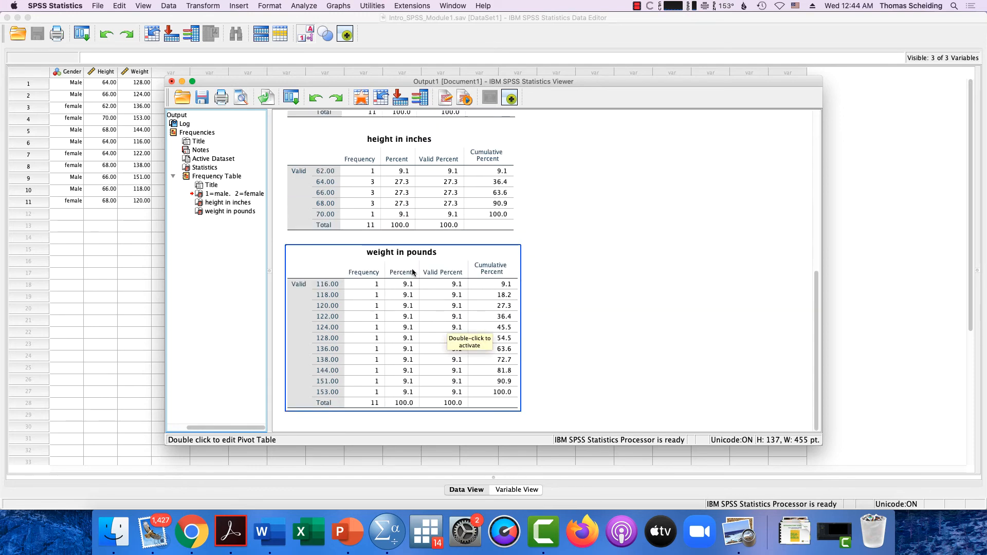
click(340, 415)
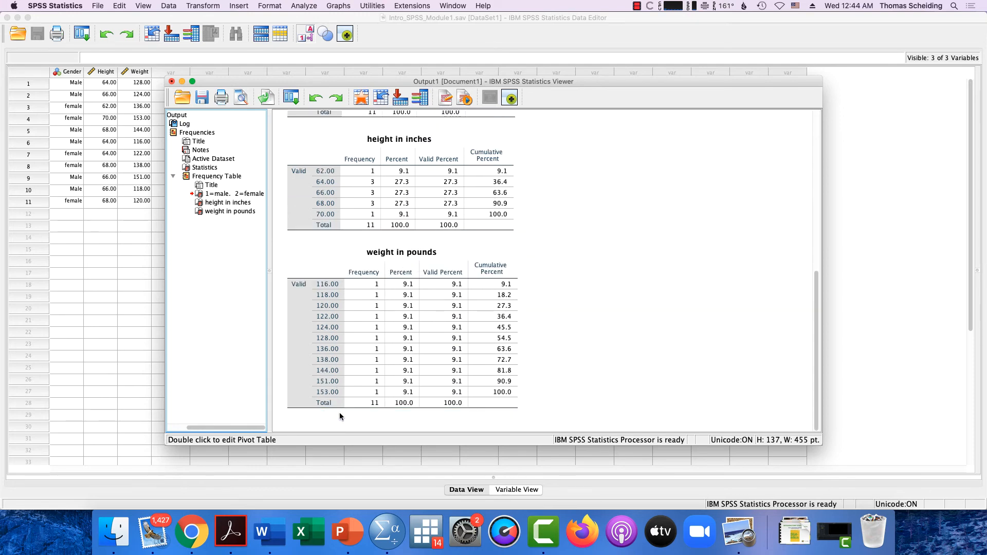
click(434, 340)
click(410, 416)
click(405, 397)
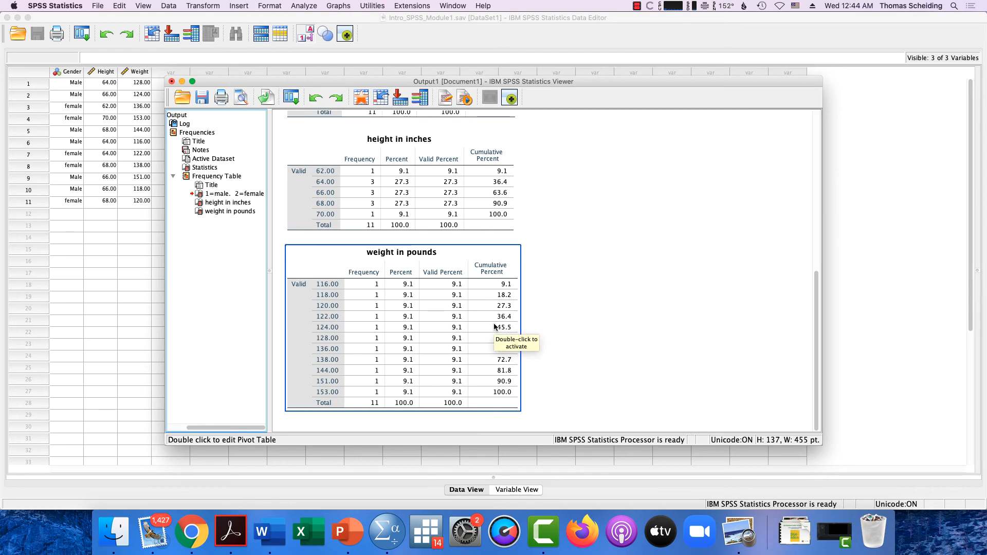
Step: Return to the Statistics summary table and review the output down to the weight in pounds table
scroll(493, 324, up, 10)
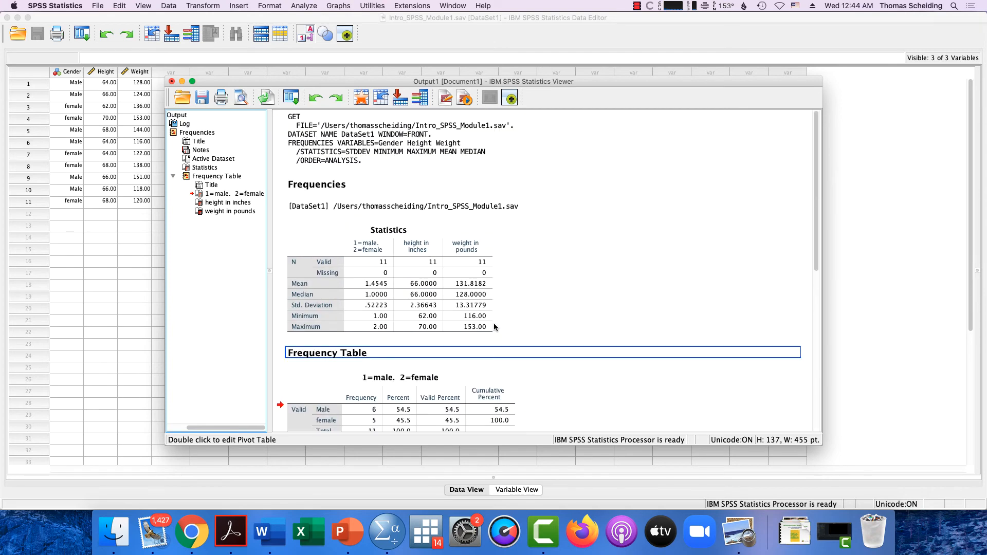
click(494, 325)
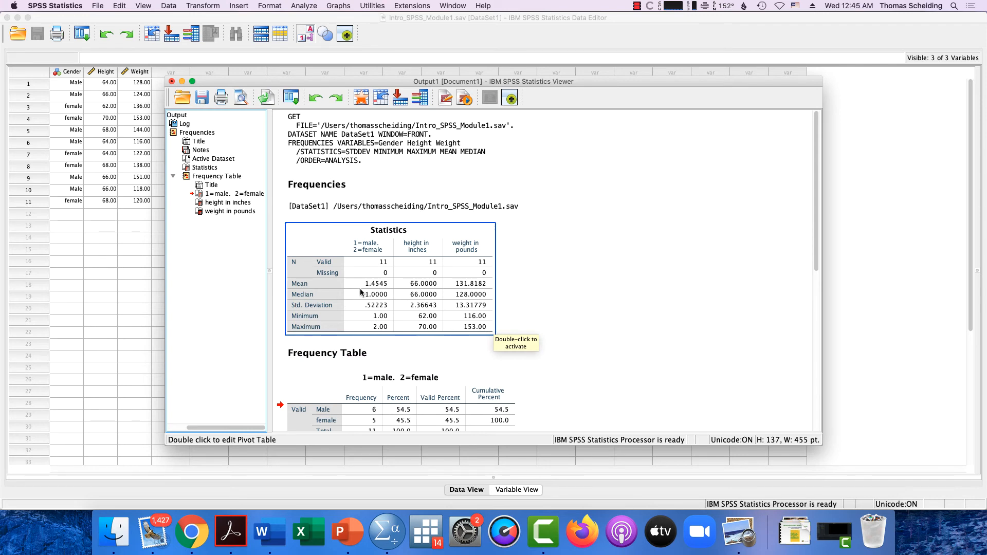
scroll(373, 297, down, 5)
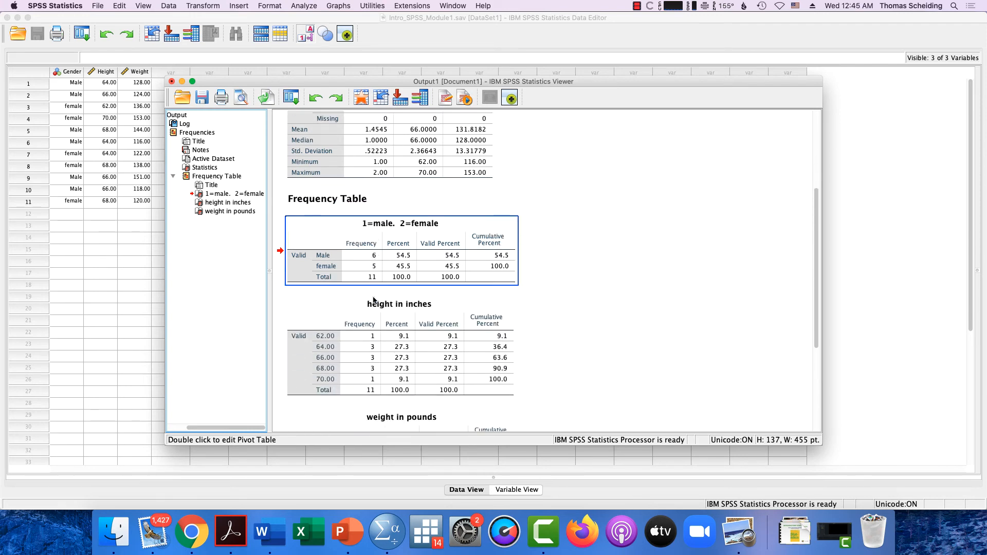
scroll(373, 300, down, 5)
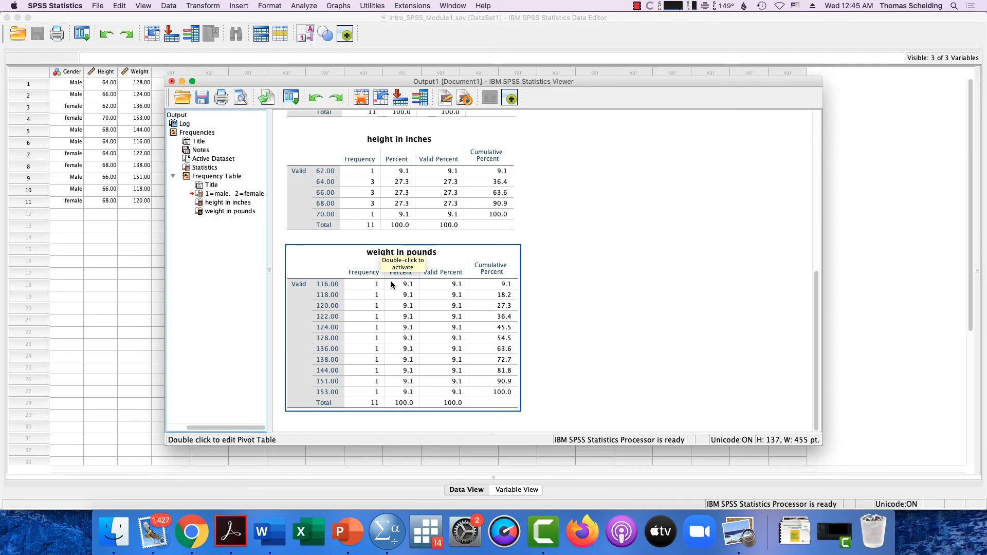
click(393, 225)
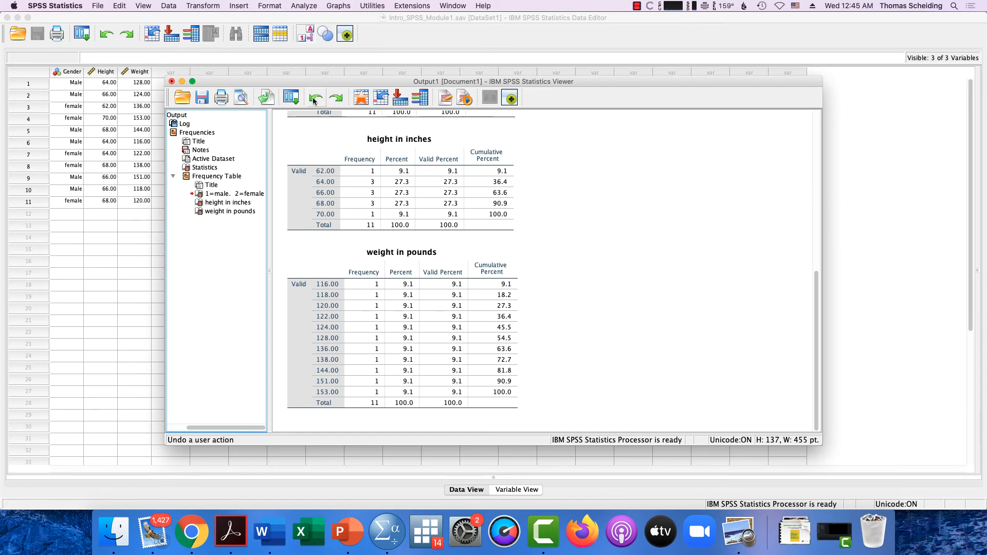
right_click(338, 182)
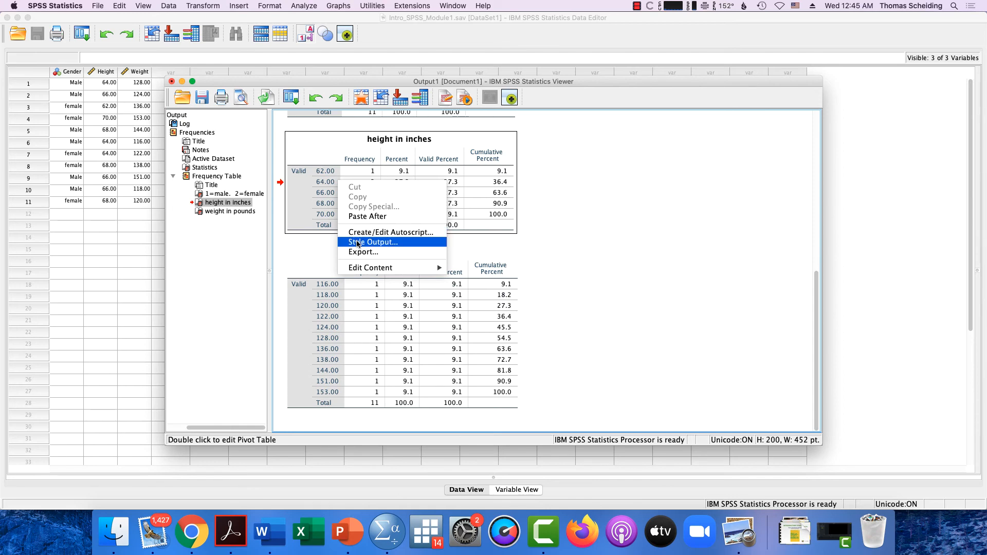
mouse_move(359, 269)
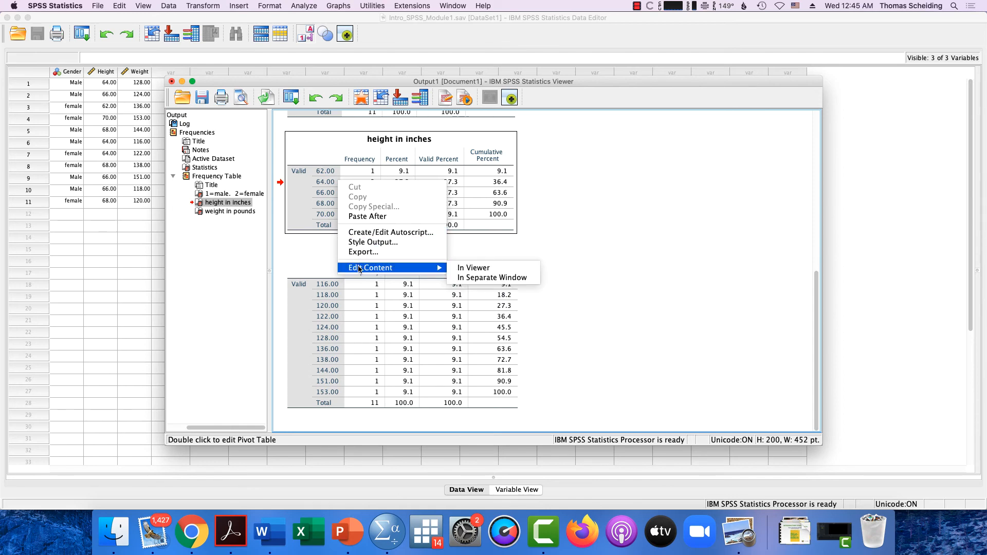
click(460, 277)
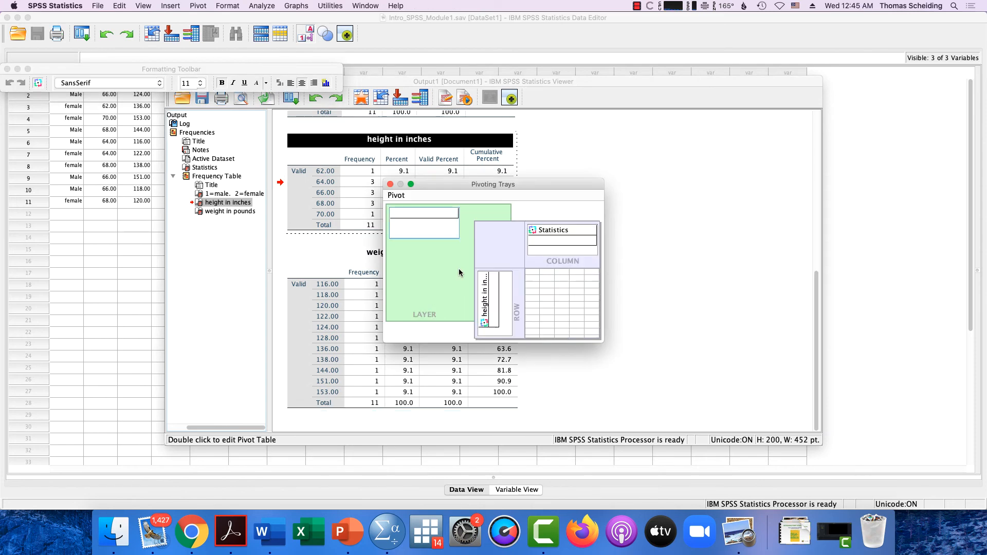
click(390, 184)
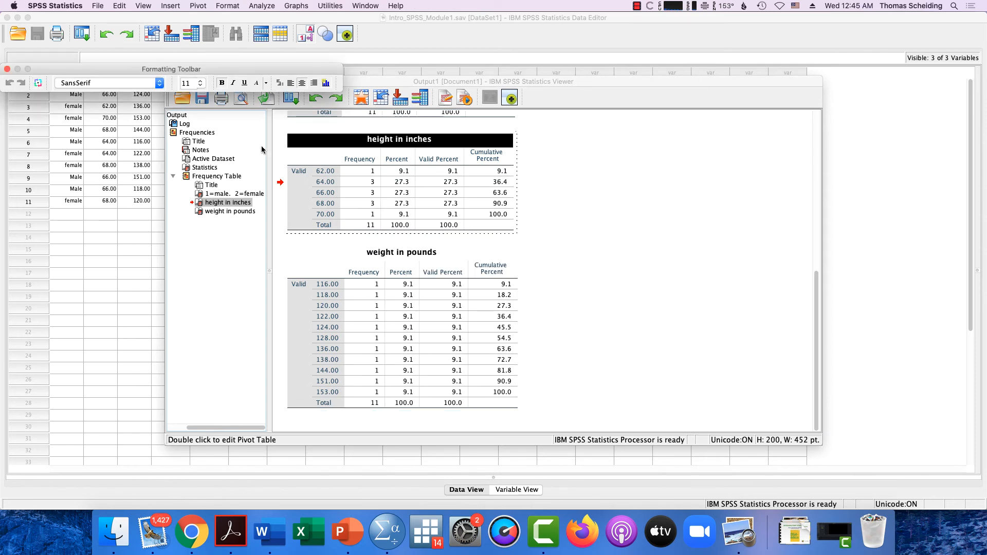
click(7, 68)
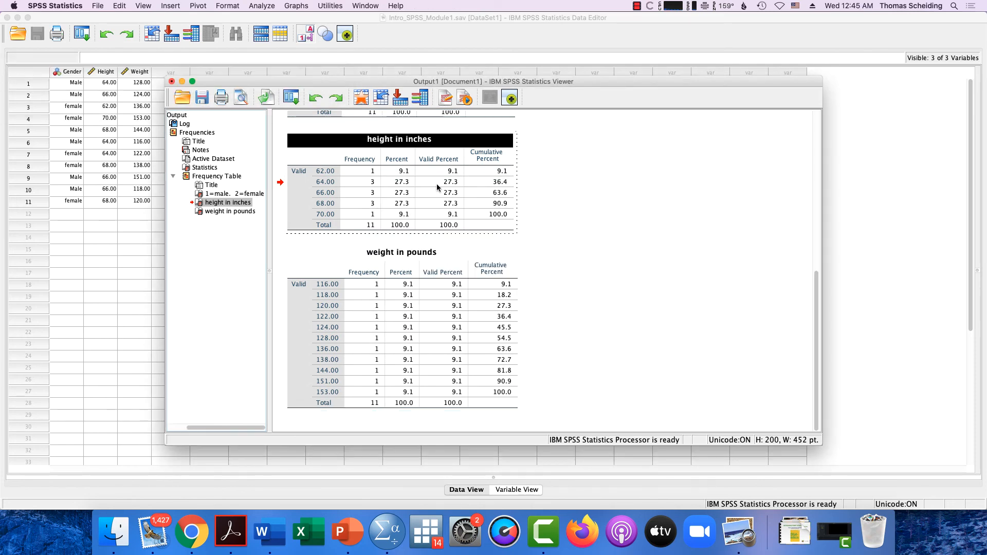
Step: Jump to the Statistics table from the output outline and view it together with the command log
click(204, 167)
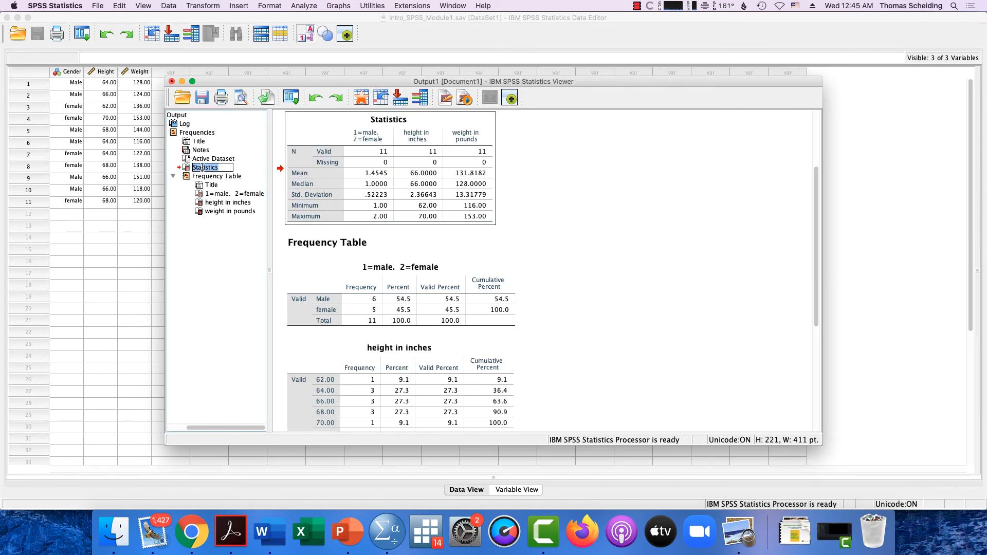
click(203, 168)
scroll(489, 218, up, 3)
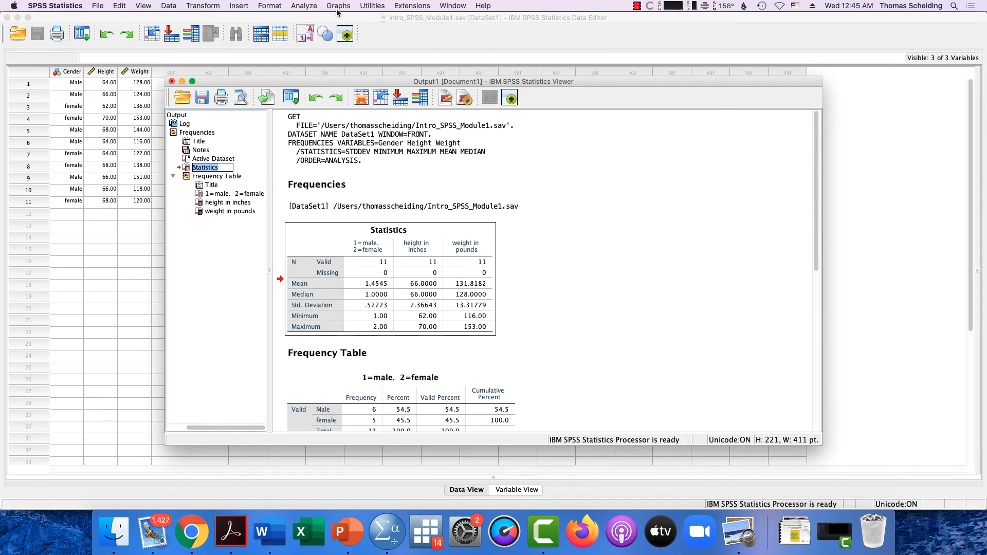
click(304, 6)
mouse_move(359, 28)
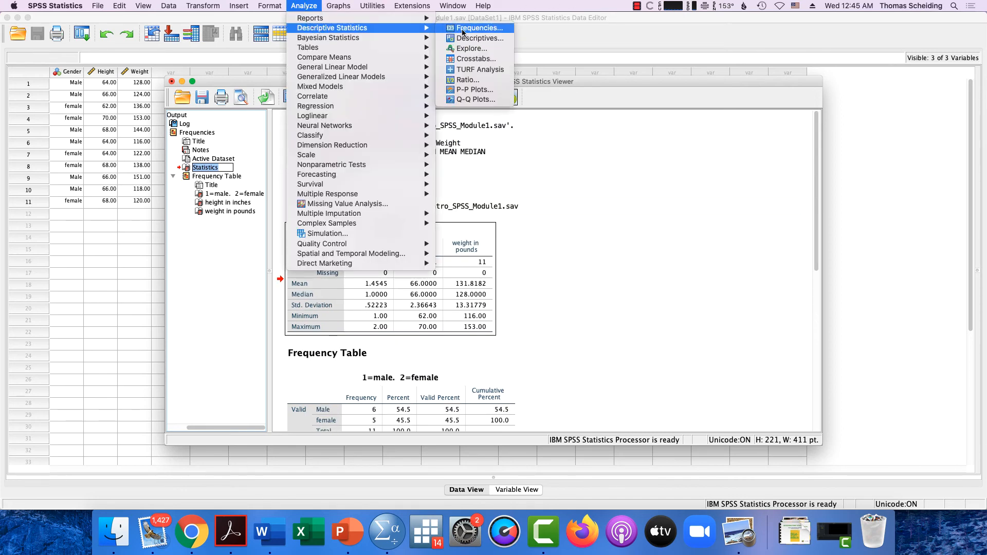
click(461, 29)
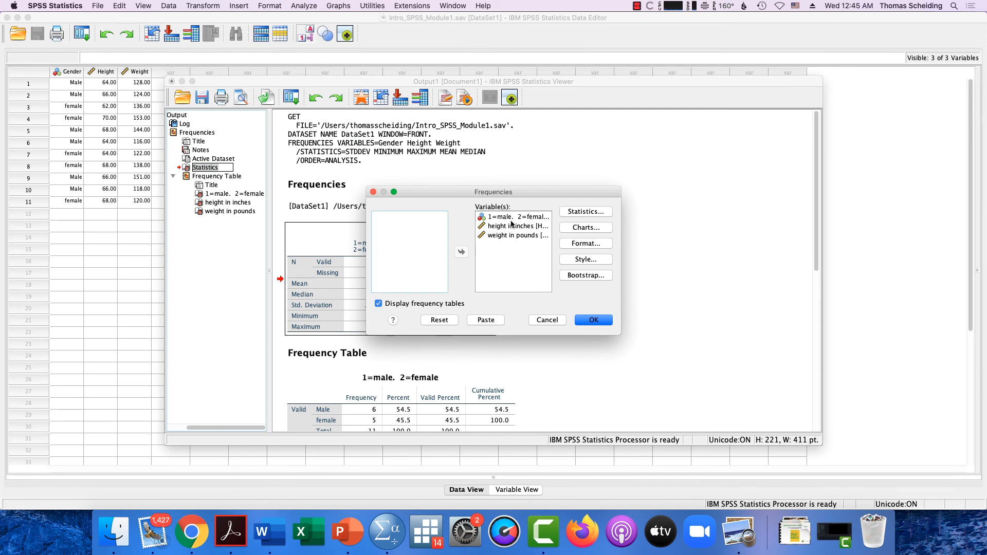
click(546, 321)
Step: Start a Descriptives analysis and include the gender, height and weight variables
click(340, 5)
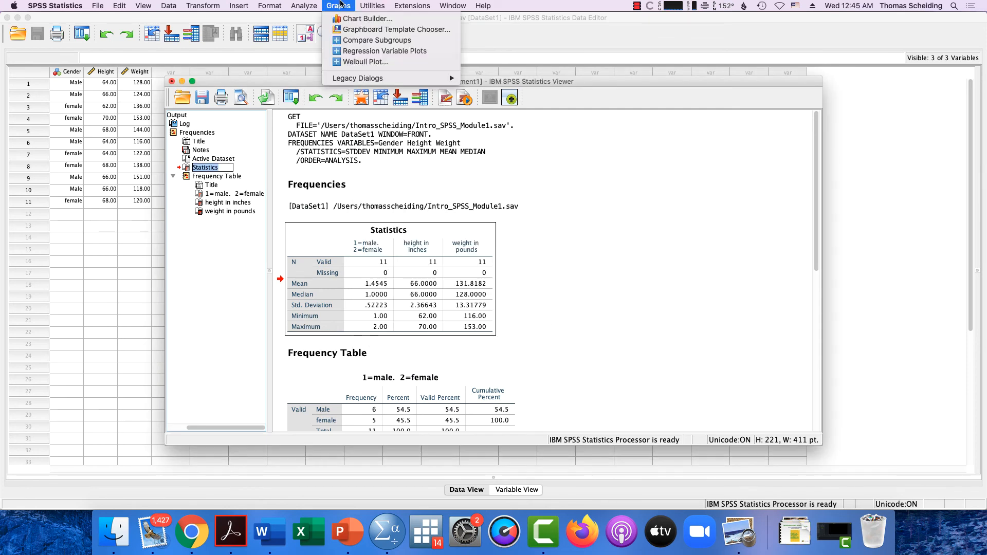
mouse_move(312, 5)
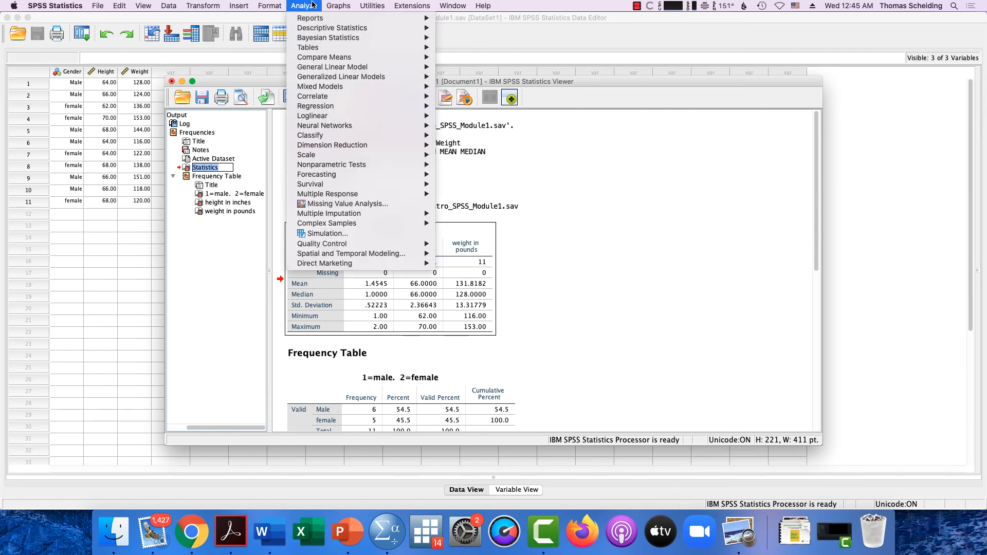
mouse_move(316, 28)
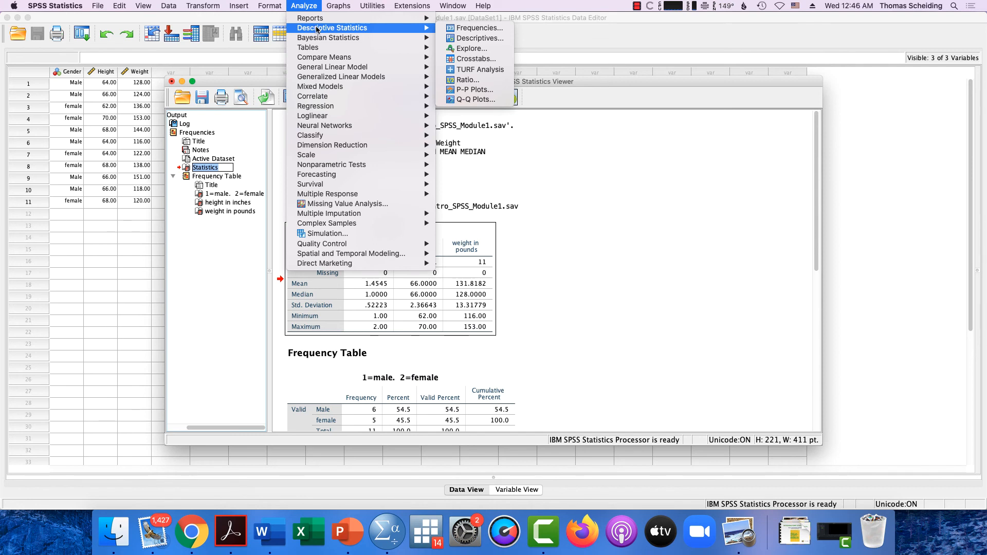
click(459, 38)
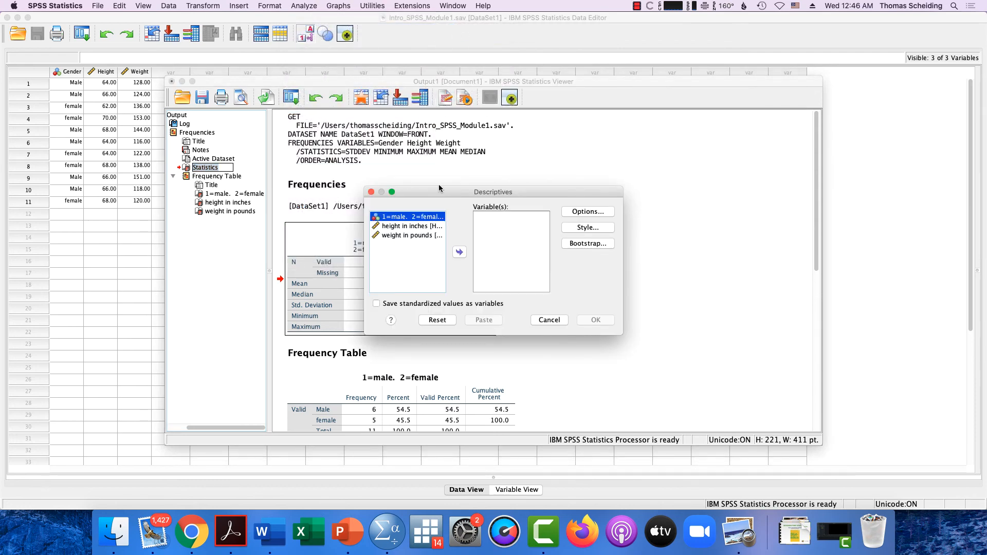
shift+click(431, 227)
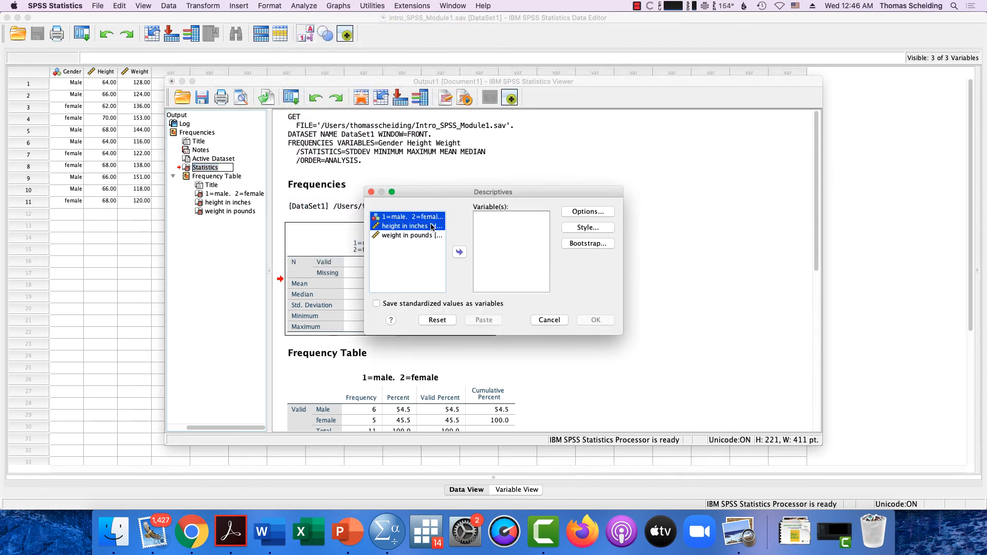
key(shift+Down)
click(459, 252)
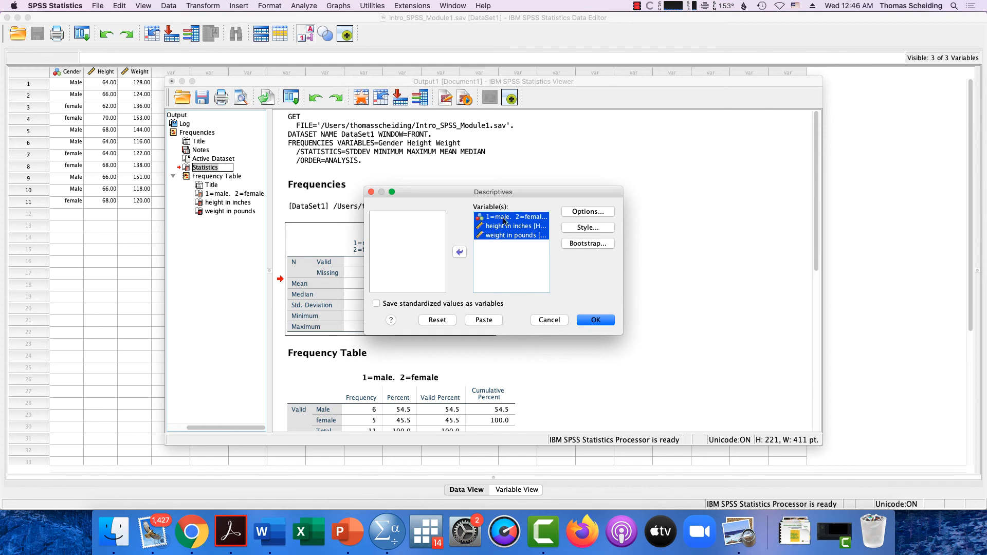
Step: Add Sum to the Descriptives statistics and run the analysis
click(583, 215)
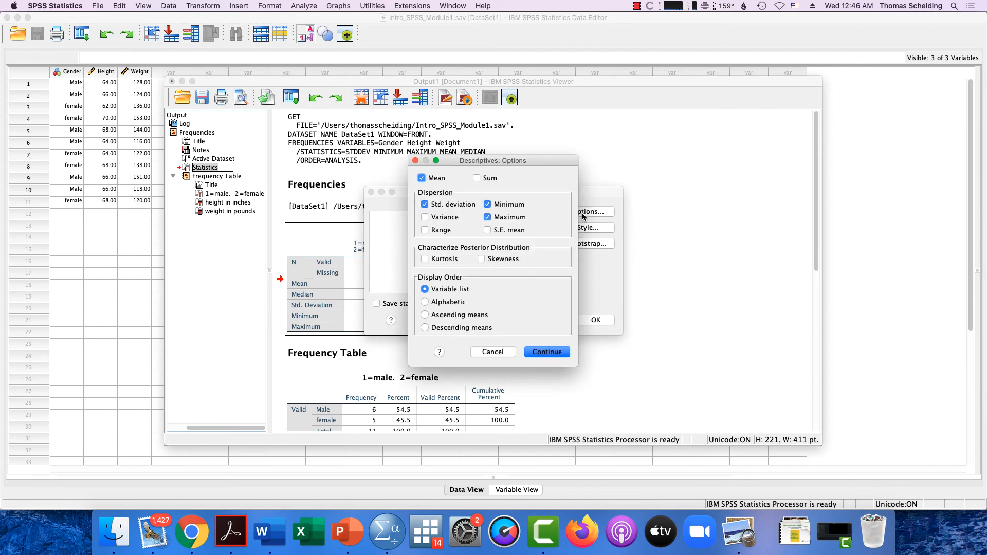
click(476, 178)
click(536, 354)
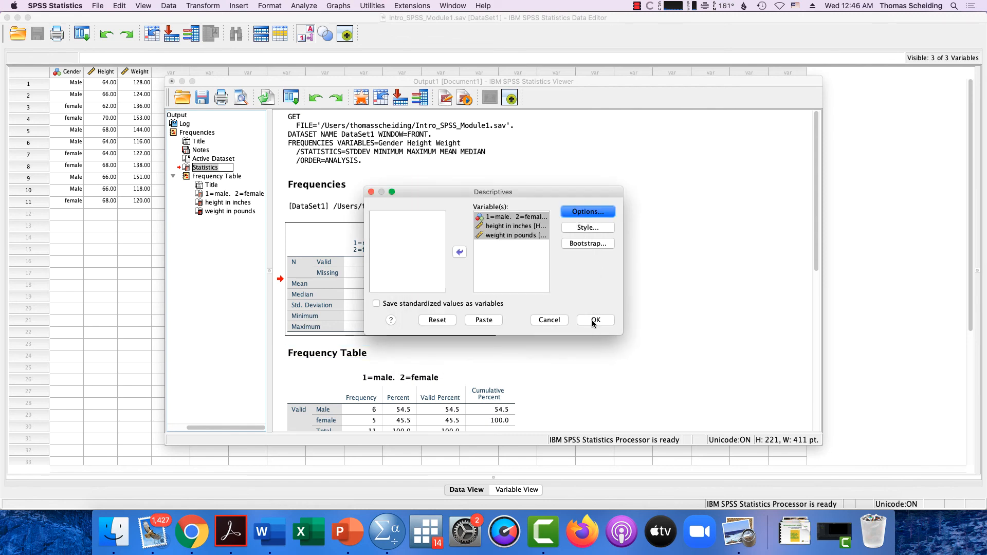
click(594, 321)
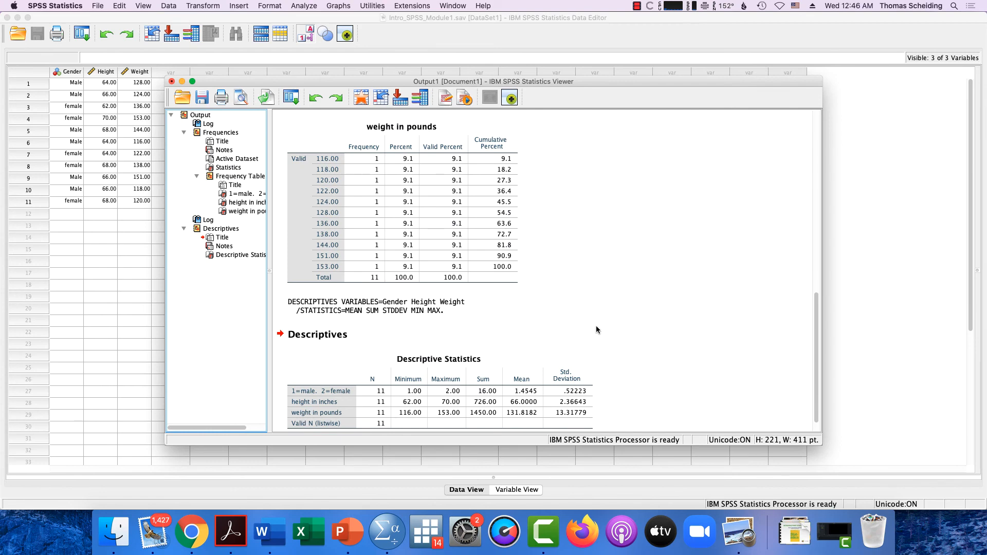
Step: Compare the earlier Statistics summary and frequency tables with the new Descriptive Statistics table
scroll(596, 329, up, 15)
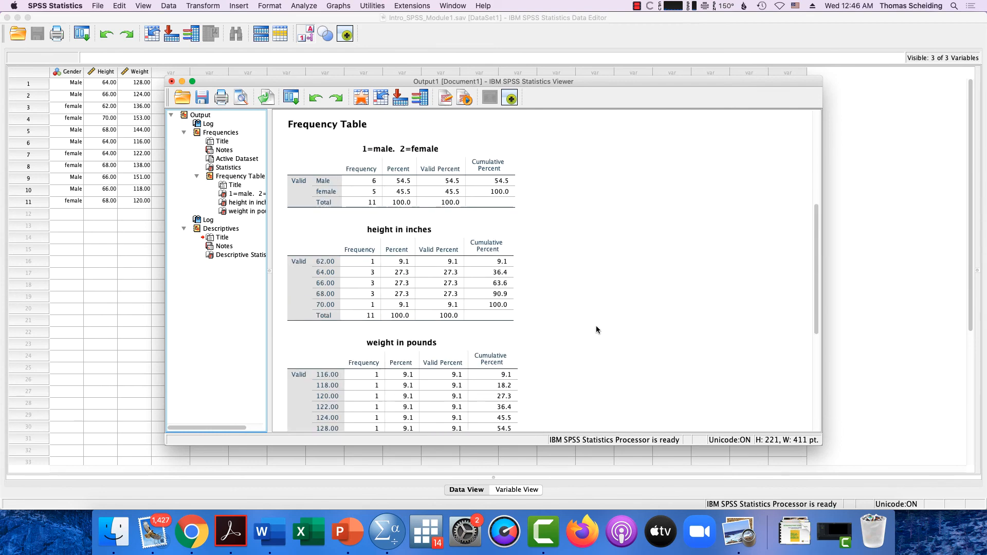
scroll(595, 325, down, 5)
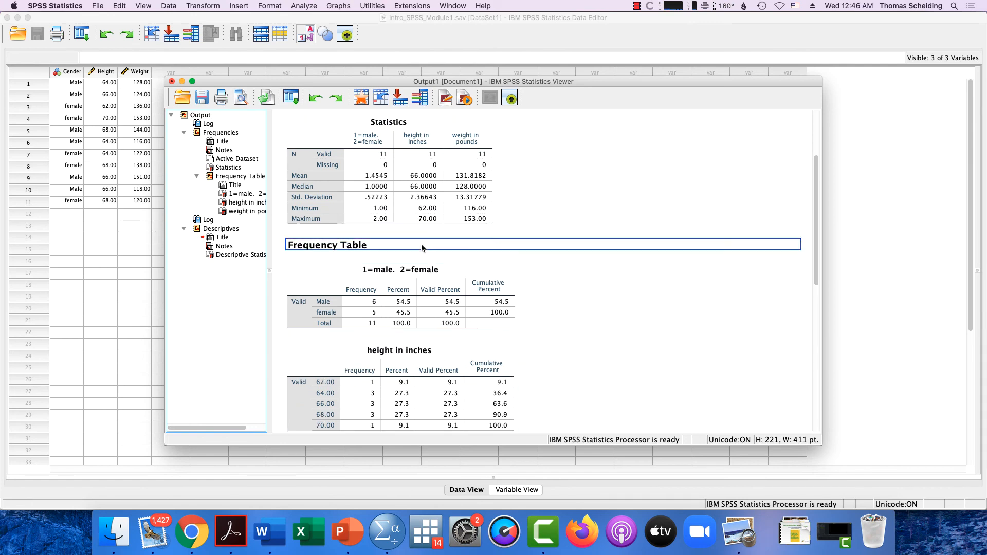
scroll(435, 362, down, 2)
scroll(436, 361, down, 9)
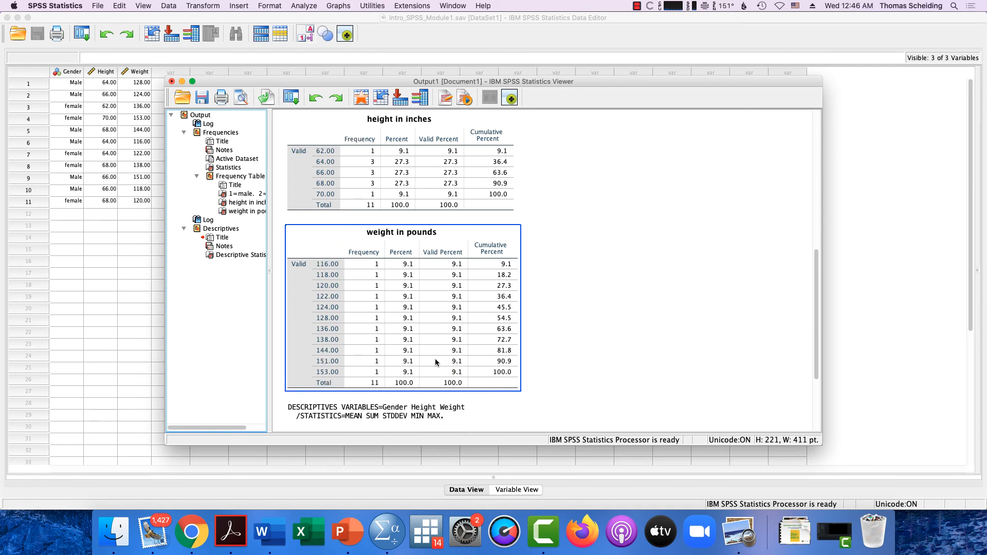
scroll(436, 361, down, 6)
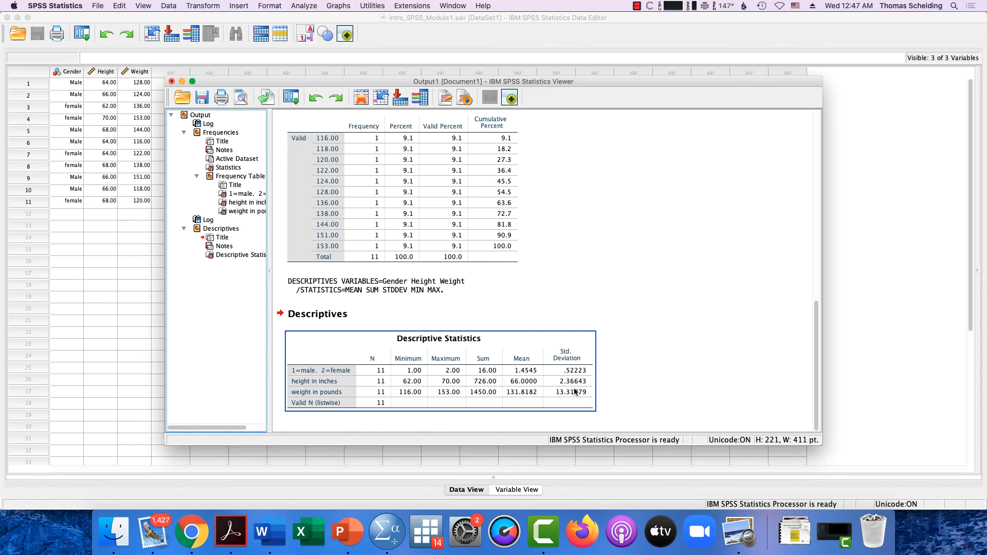
click(498, 215)
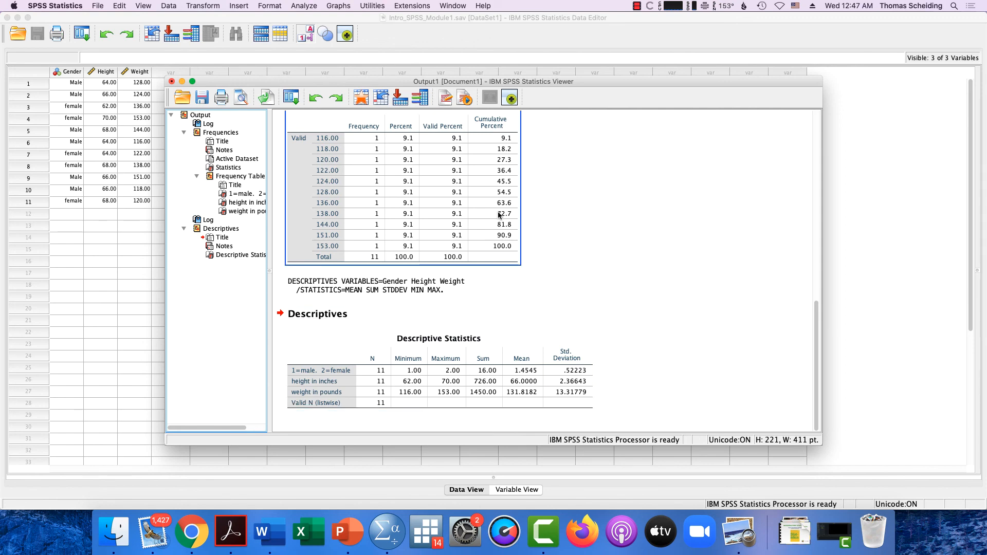
Step: Check which file types the output can be saved as, and leave without saving
click(202, 97)
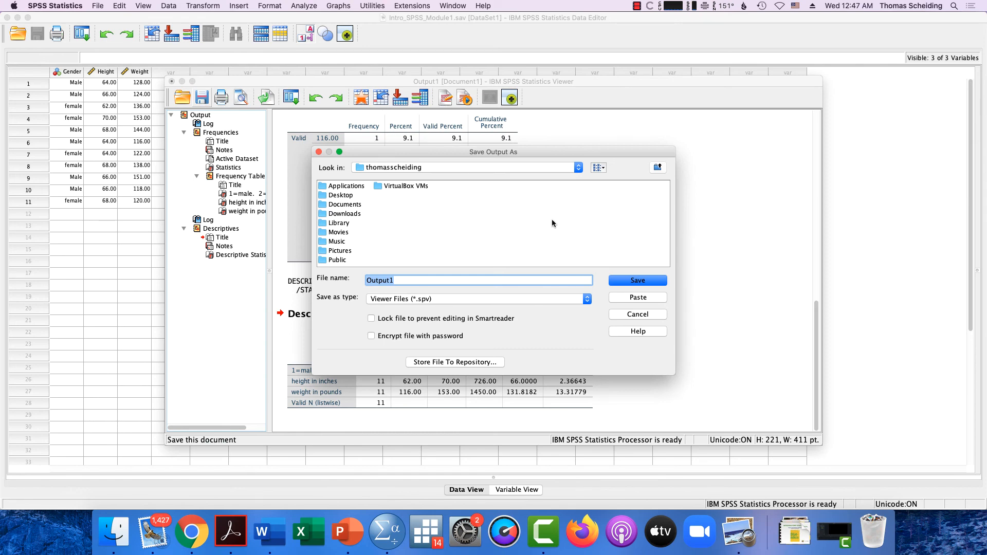
click(498, 301)
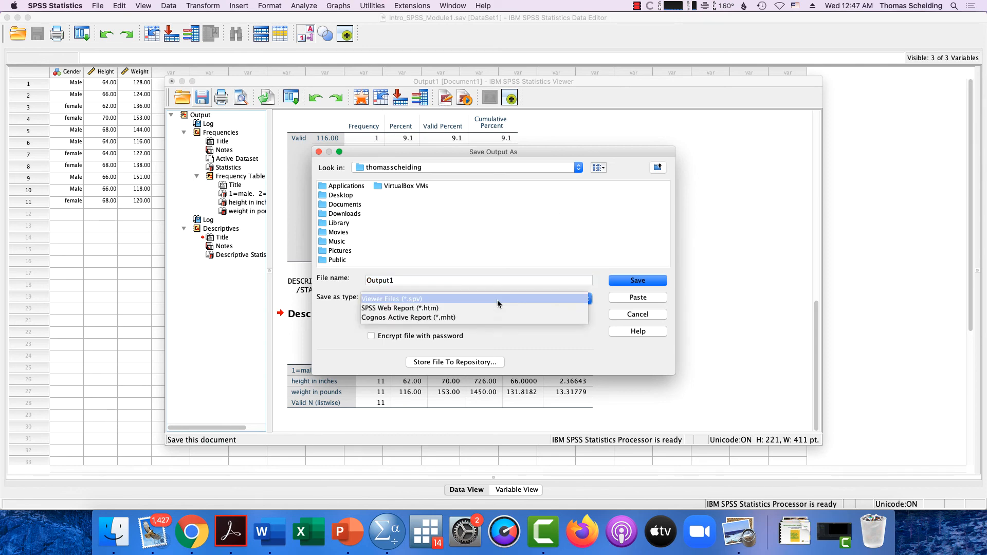
click(546, 351)
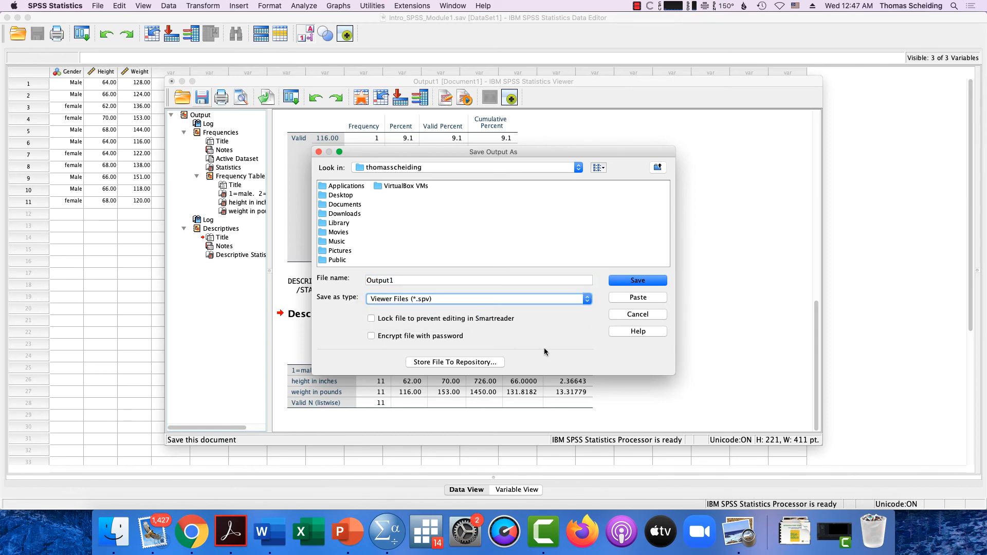
click(621, 315)
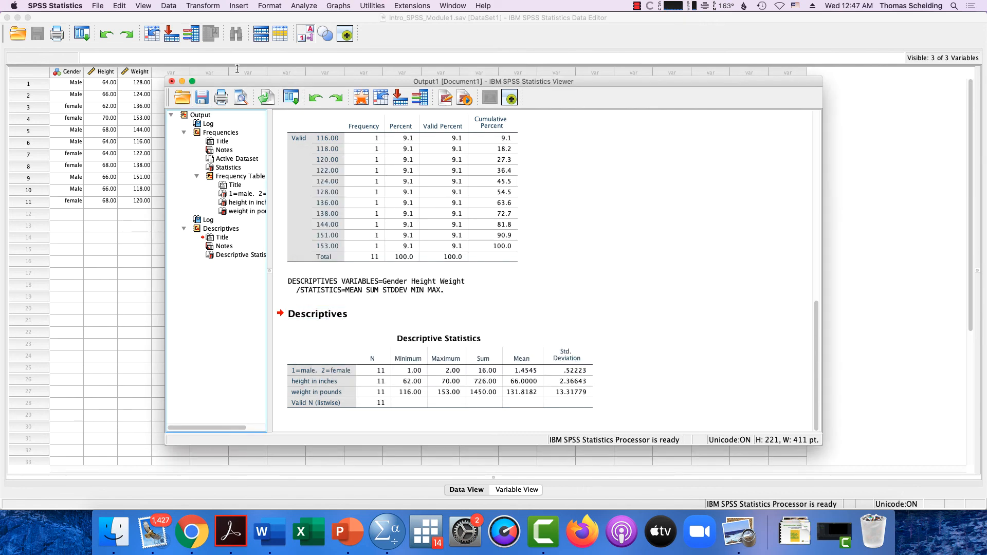
Step: Check the document types available for exporting the output, revisit the save options, and leave both without writing a file
click(155, 6)
mouse_move(98, 6)
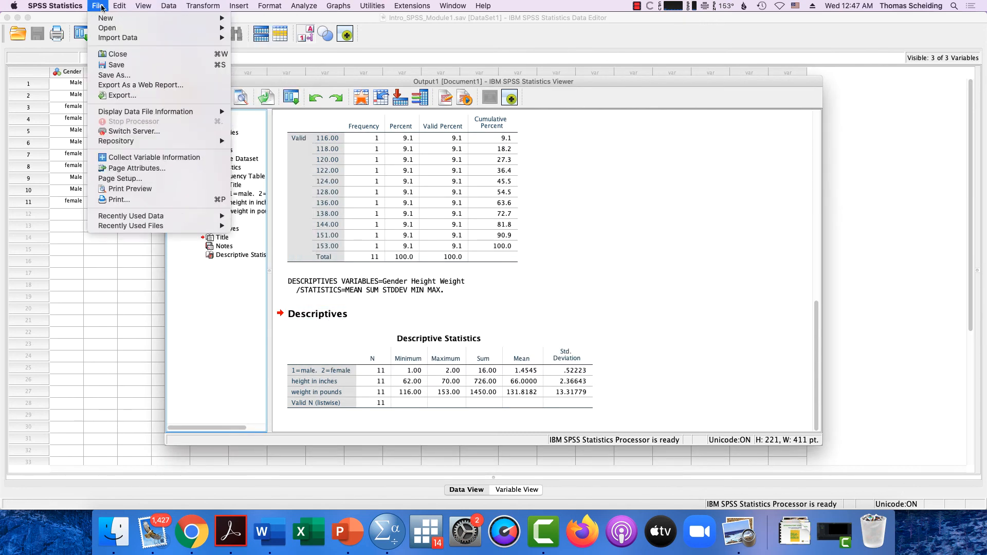
click(117, 96)
click(339, 157)
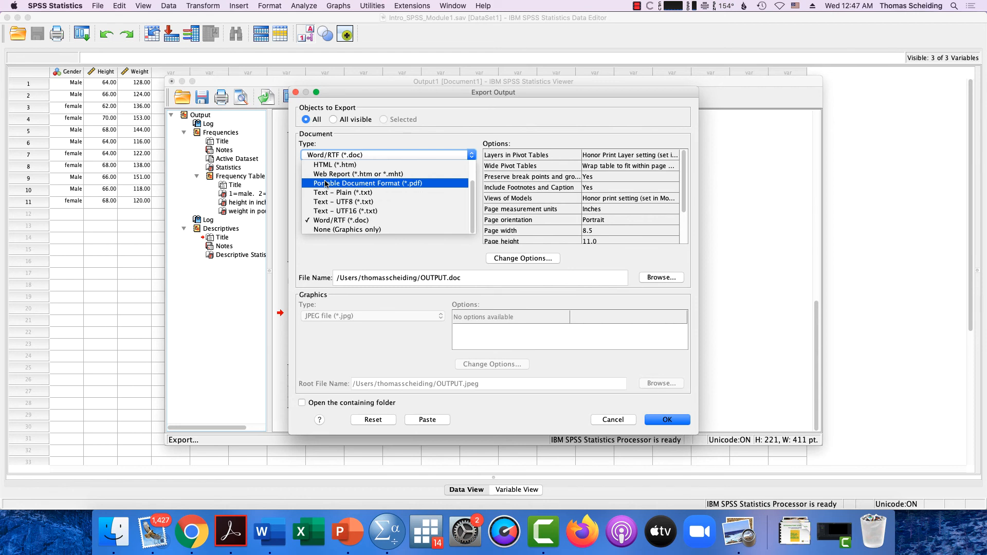
click(419, 266)
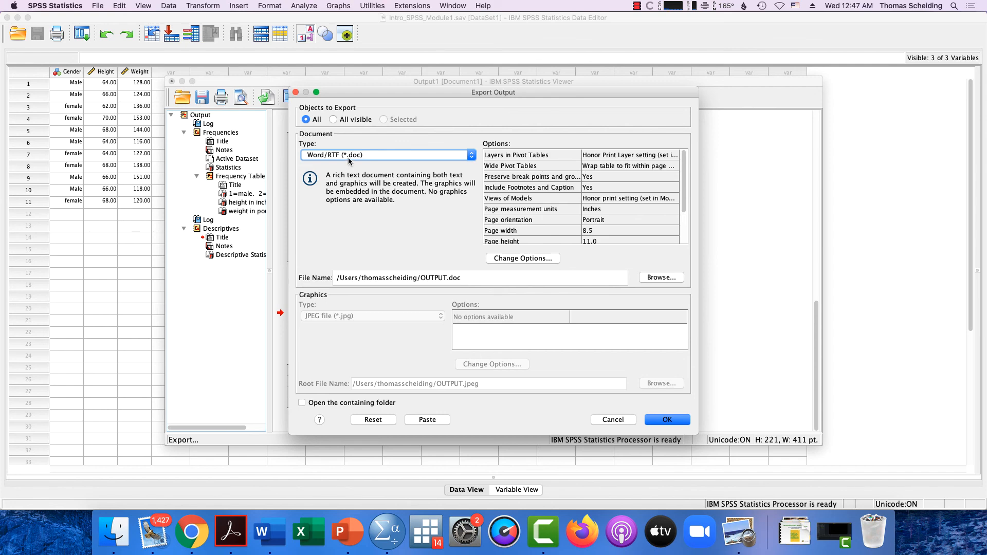
click(619, 419)
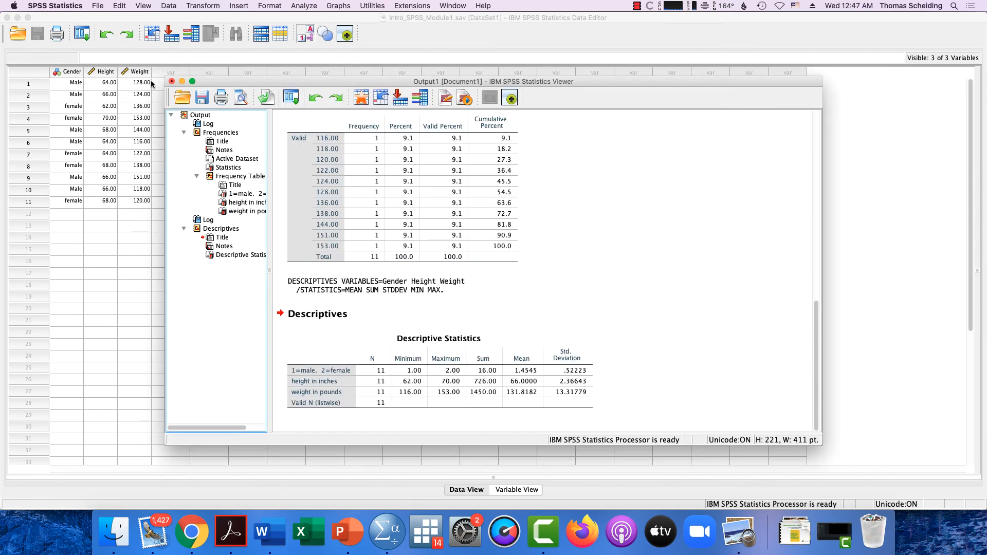
click(202, 97)
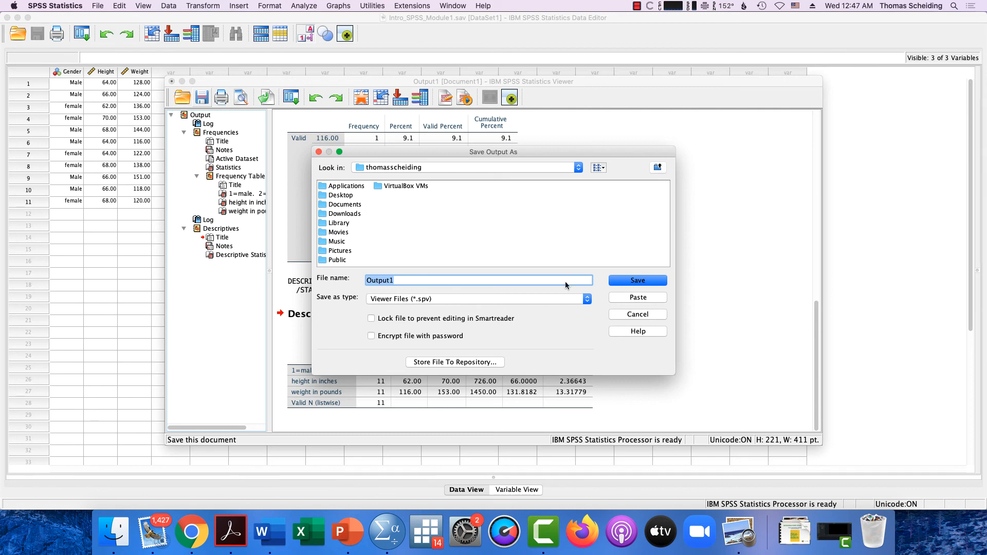
click(638, 315)
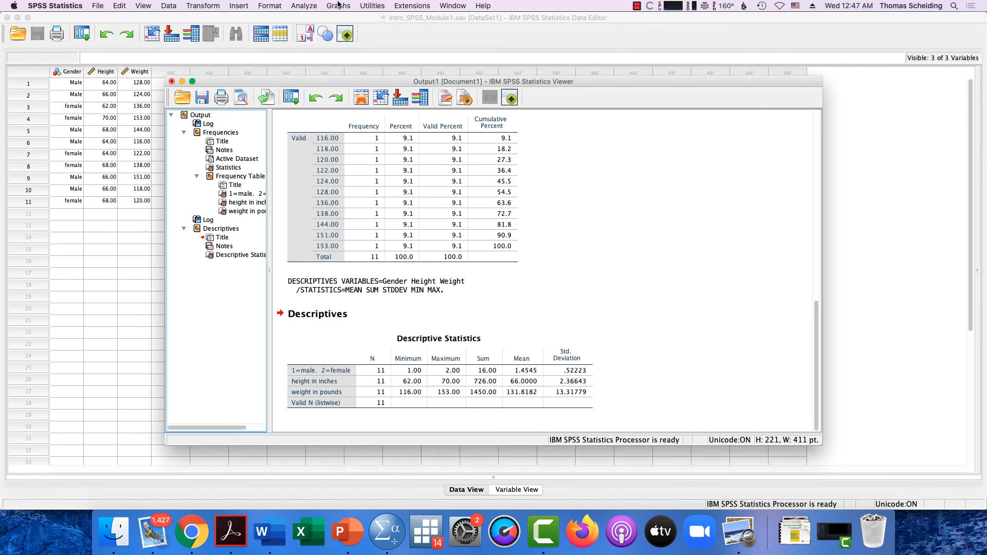
click(304, 8)
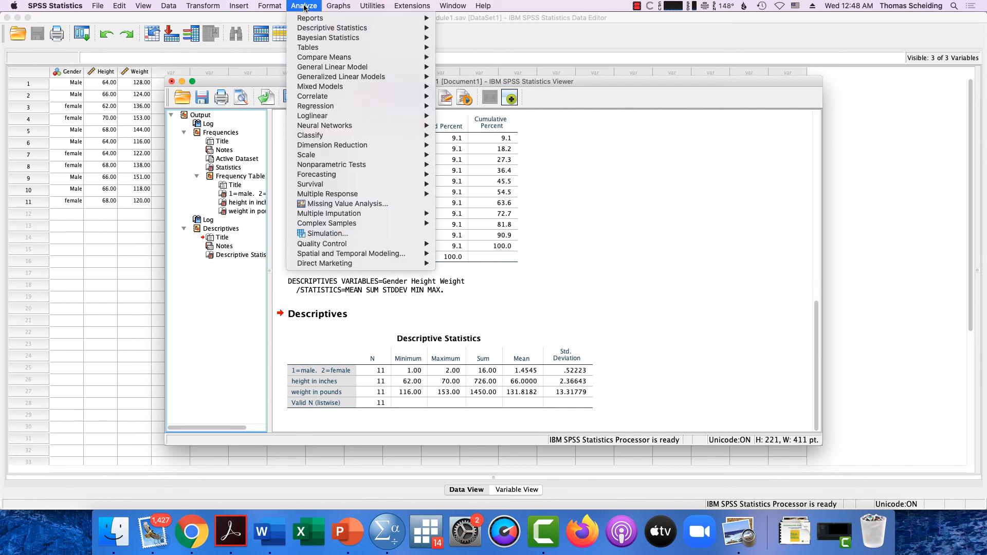
mouse_move(296, 30)
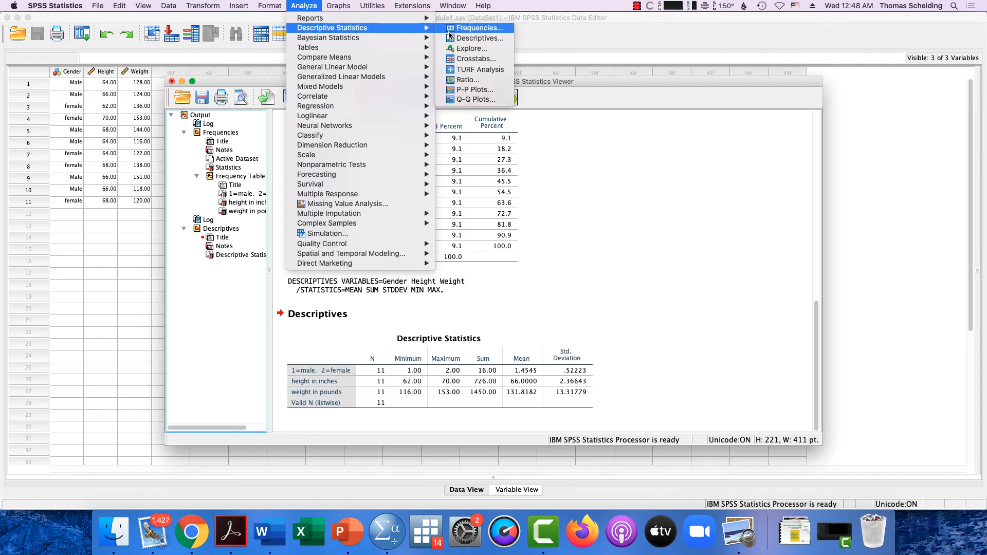
click(446, 38)
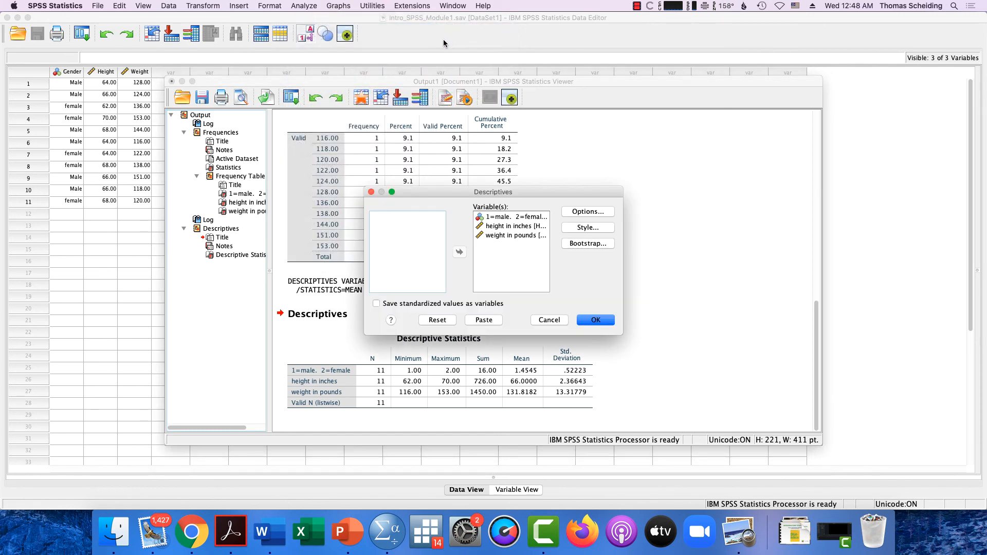
click(551, 320)
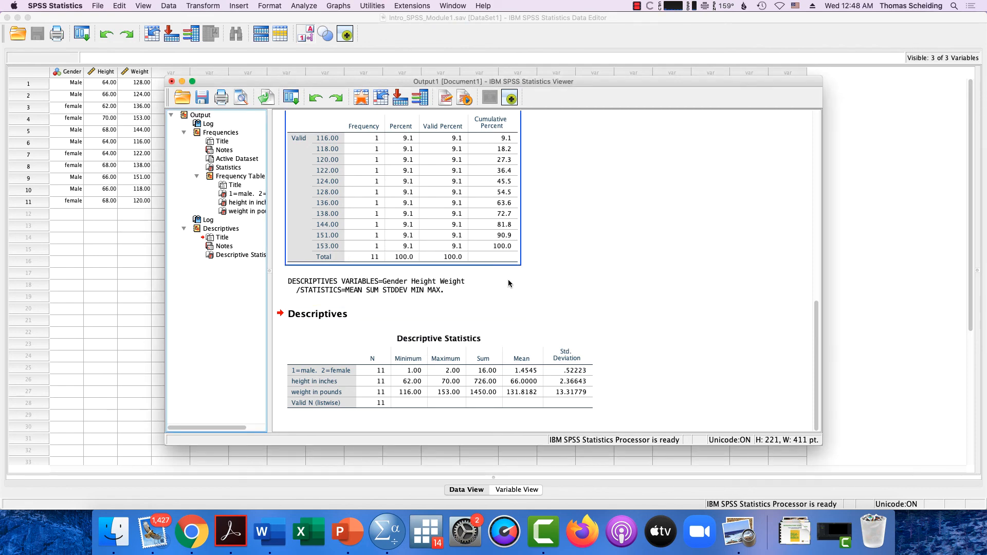
click(508, 283)
Step: Rerun Frequencies on gender, height and weight with bar charts showing percentages
click(310, 6)
mouse_move(311, 27)
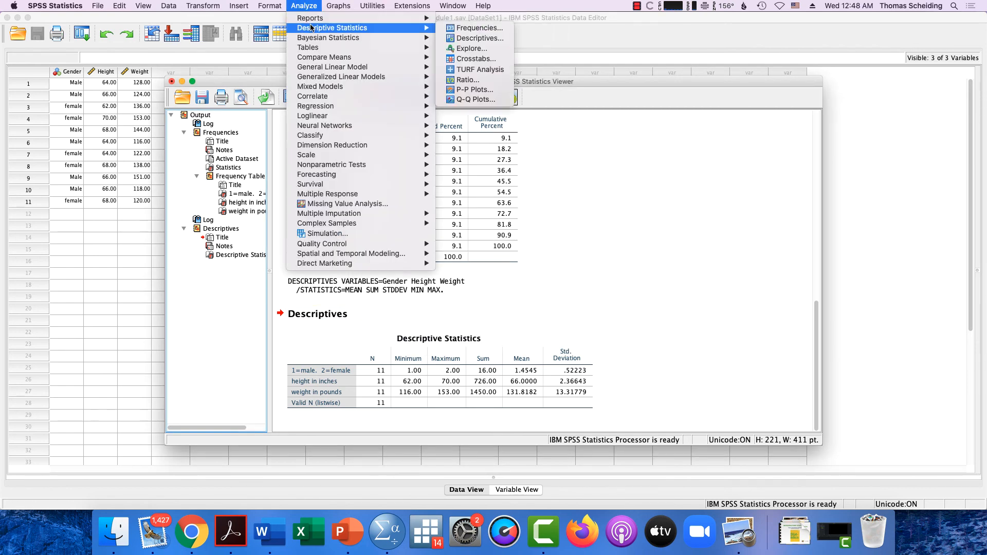
click(467, 28)
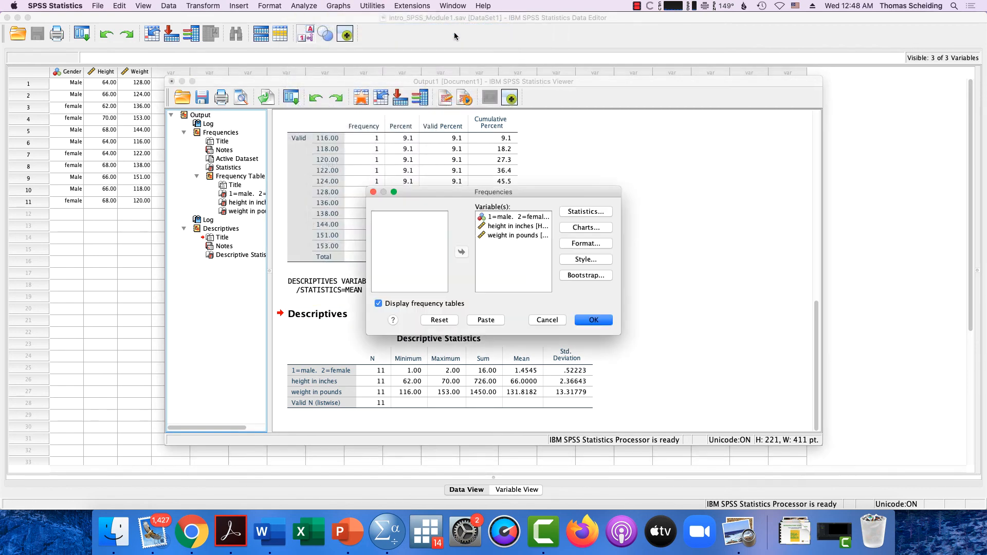
click(585, 229)
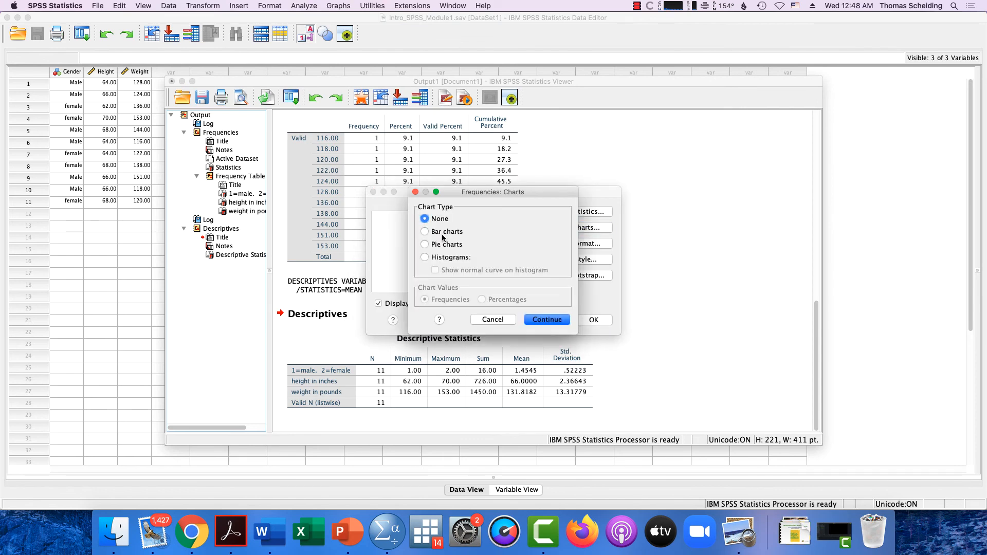
click(424, 232)
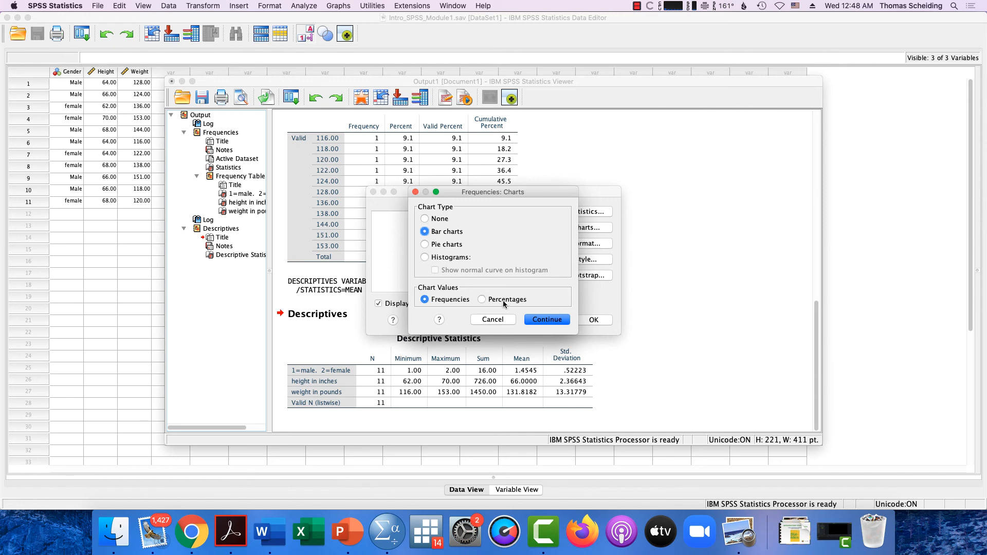
click(480, 301)
click(545, 319)
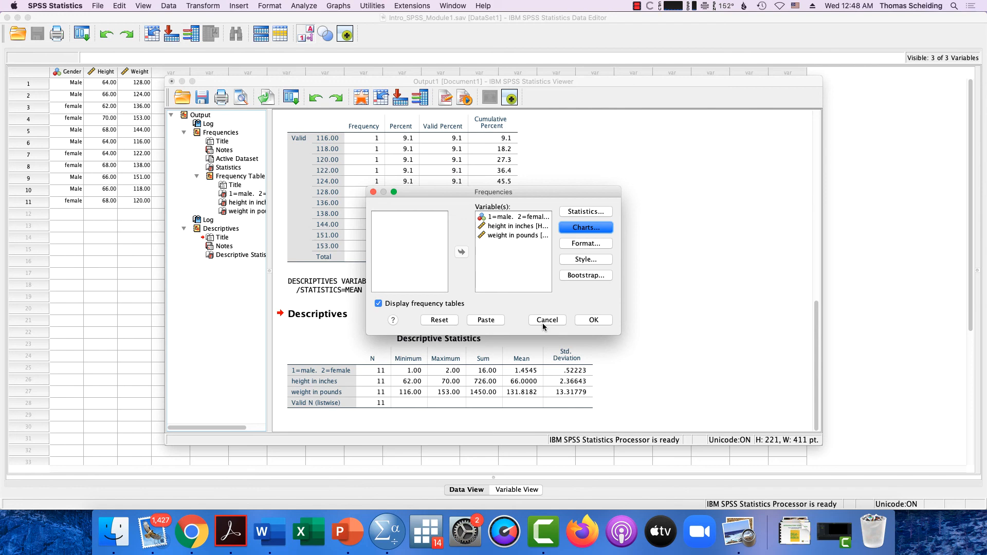
click(582, 322)
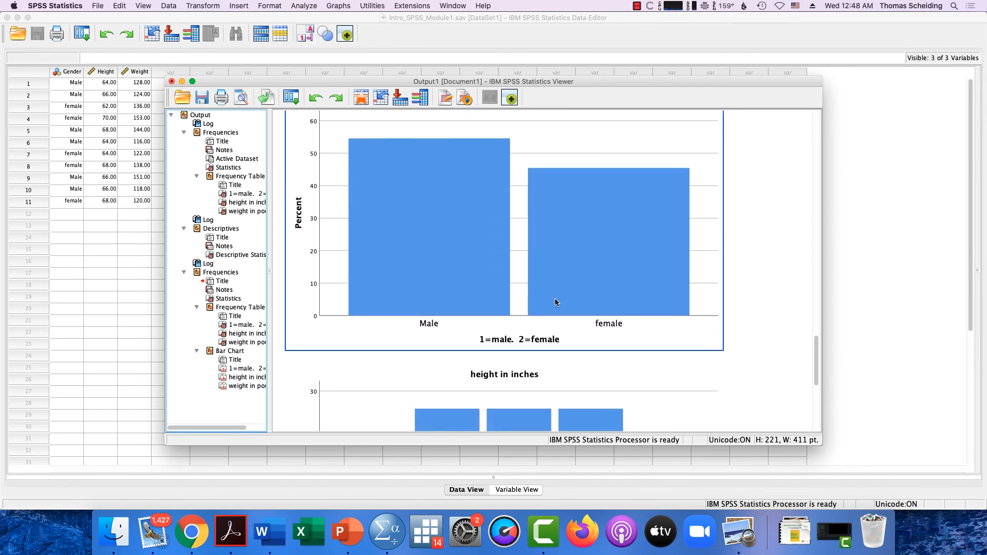
Step: Examine the percentage bar charts for gender, height and weight, and check which graph commands are available
scroll(556, 302, down, 1)
scroll(555, 302, down, 5)
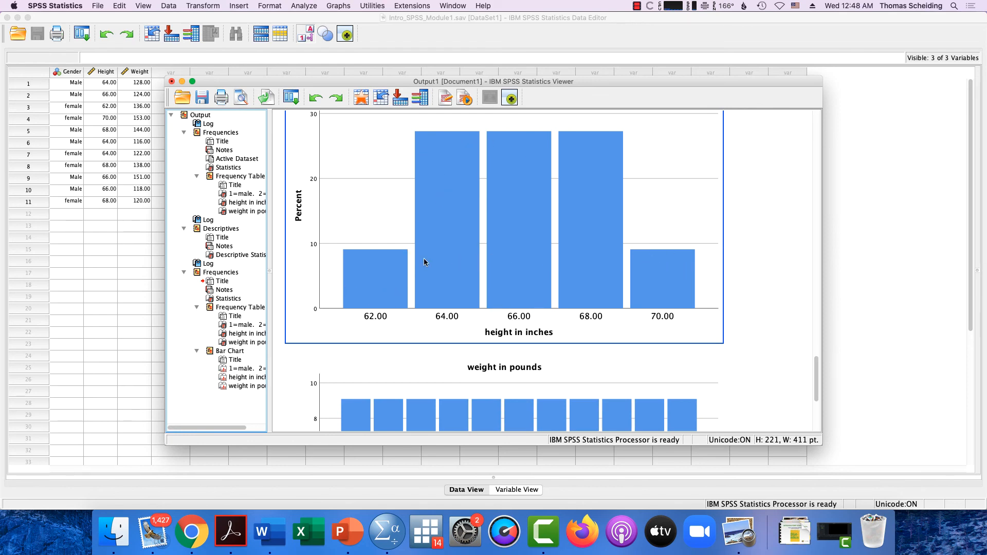
scroll(496, 262, down, 5)
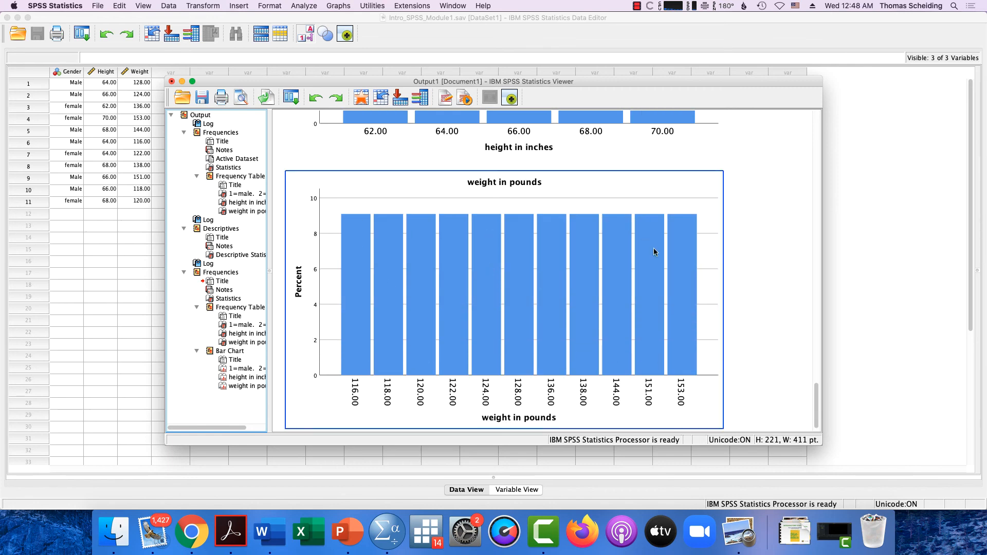
scroll(653, 248, down, 1)
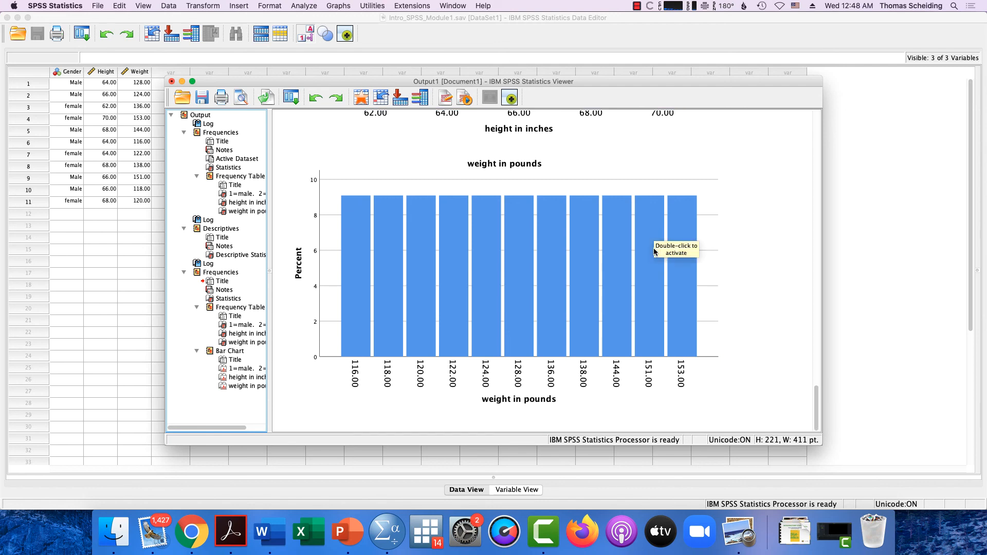
click(337, 5)
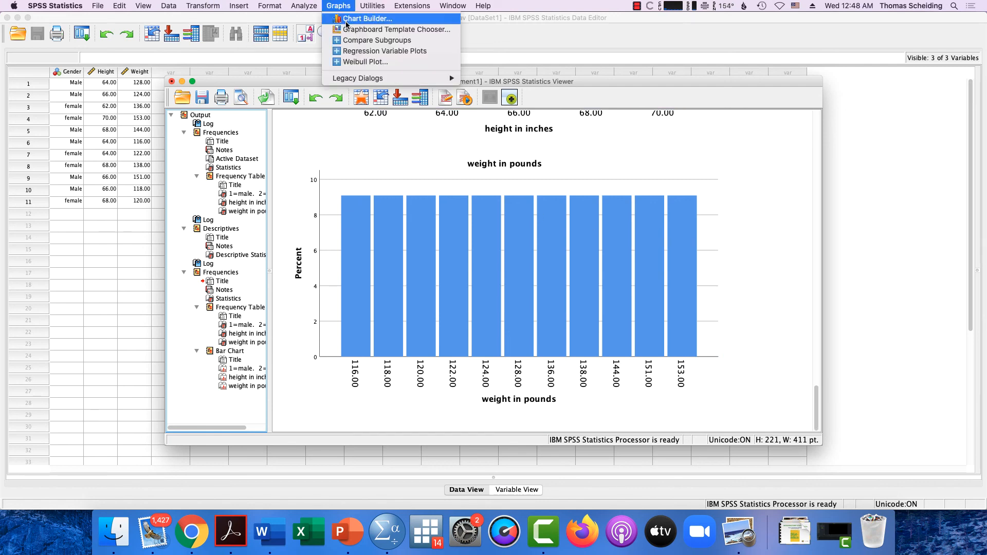
click(367, 154)
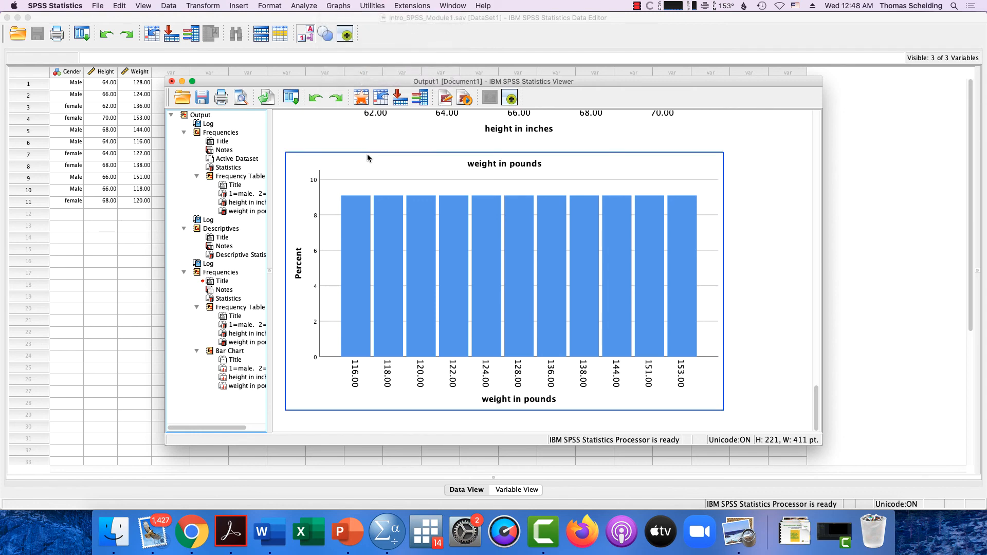
Step: Save the output document as a viewer file named SPSS_introduction_Module1
scroll(411, 192, up, 15)
click(409, 184)
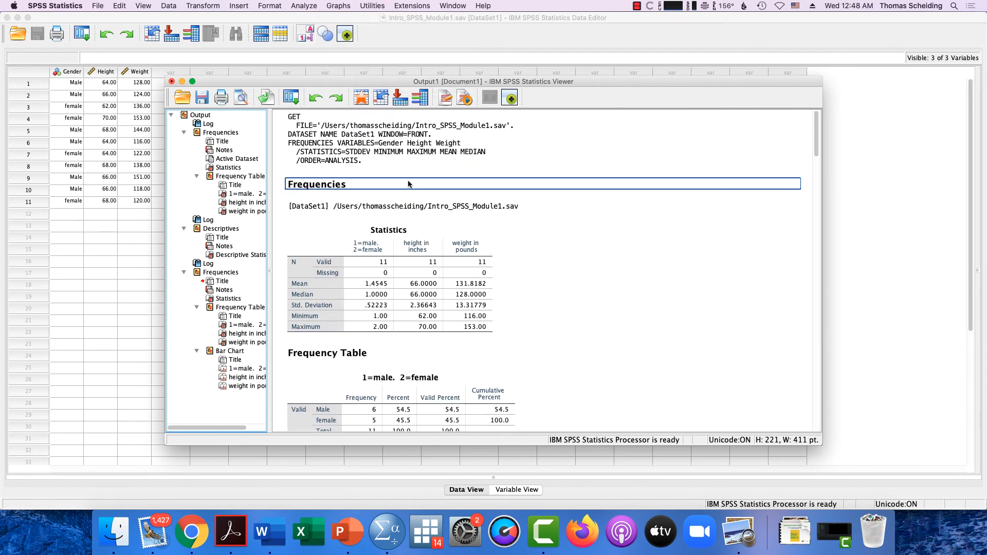
click(200, 98)
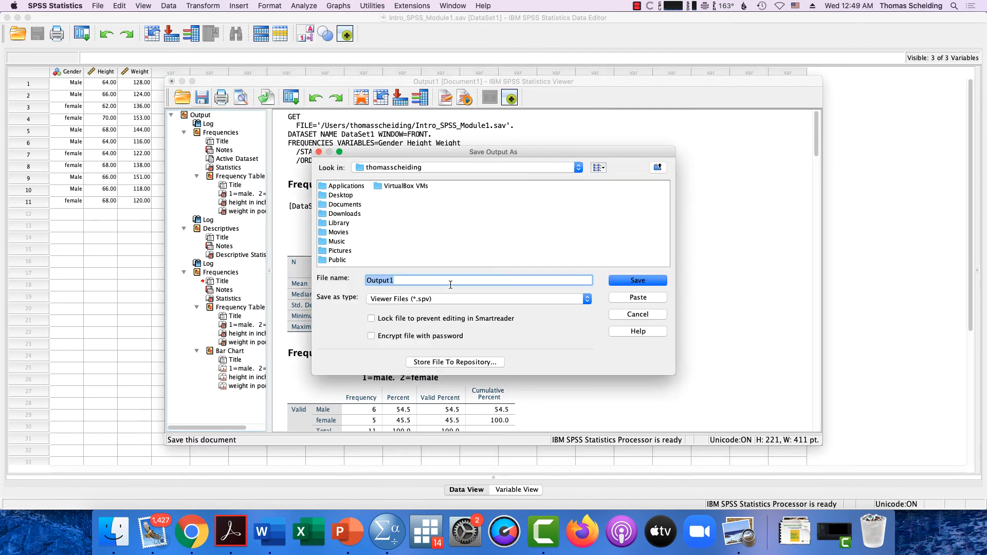
text(SPSS_introduction_Module)
click(651, 282)
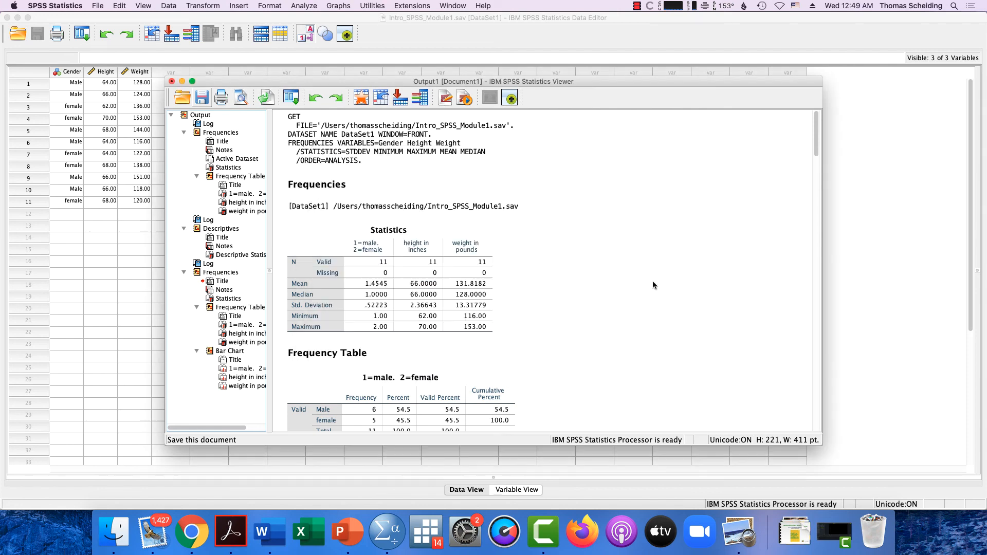
Step: Review the saved output from the first Statistics table through the descriptives to the weight bar chart, and return to the frequency tables
click(459, 259)
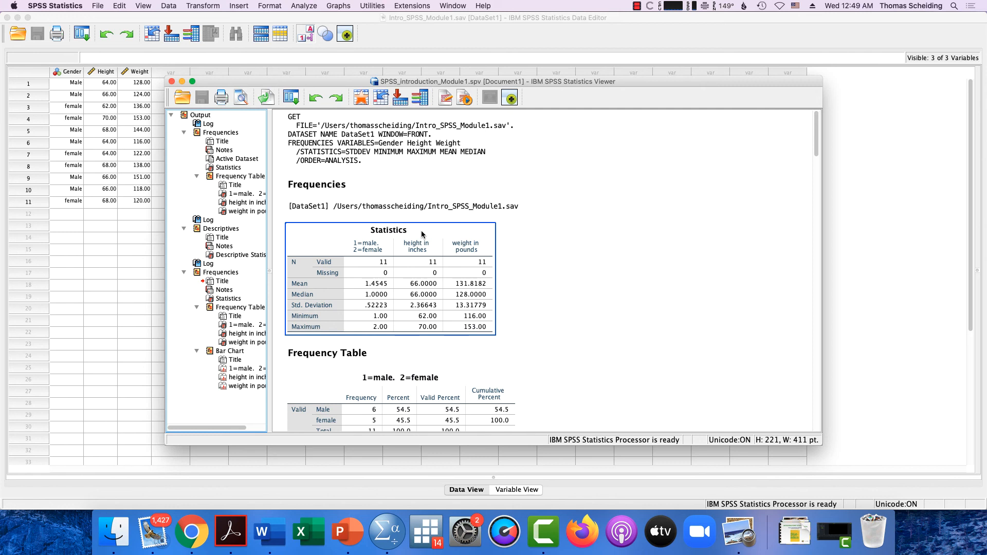
click(529, 243)
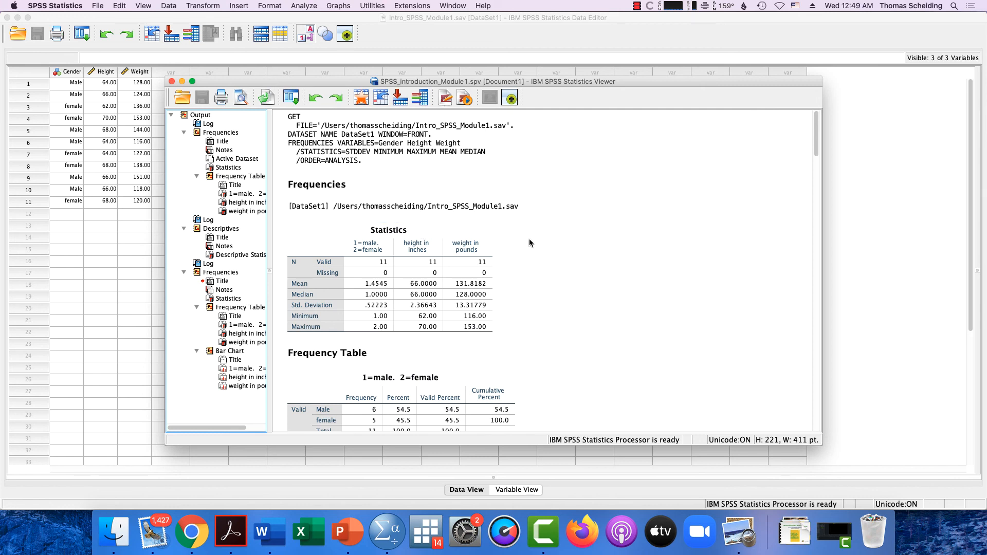
scroll(530, 242, down, 15)
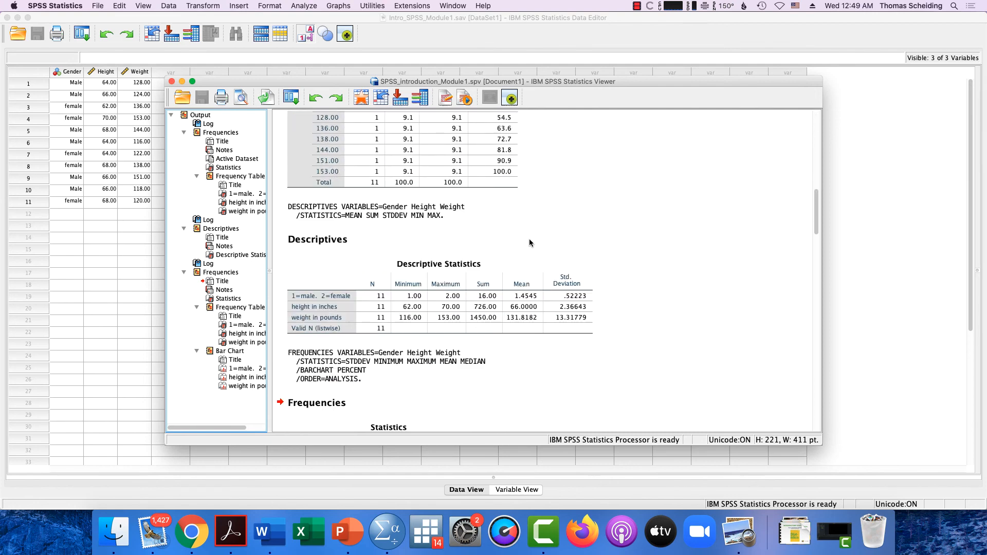
scroll(530, 242, down, 20)
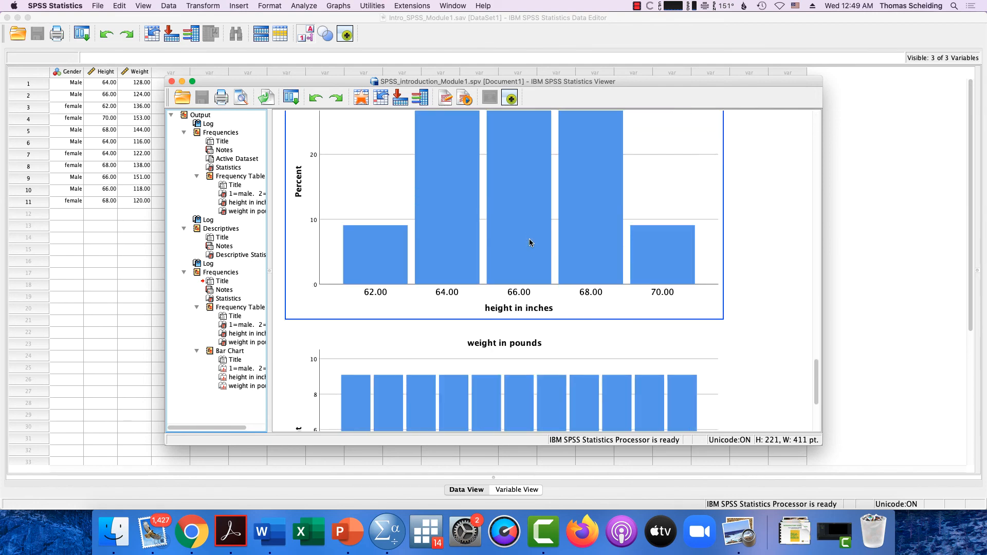
scroll(529, 239, down, 2)
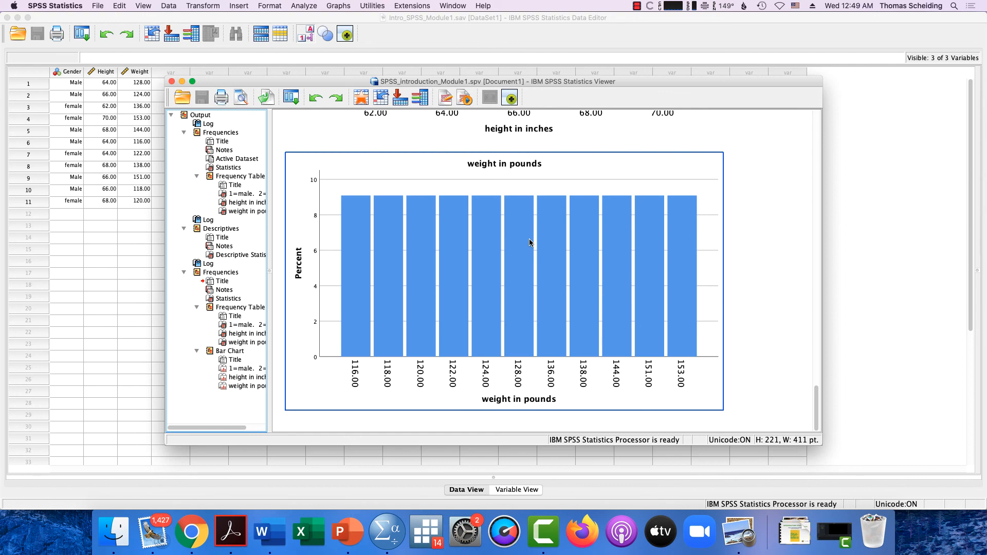
scroll(529, 238, up, 15)
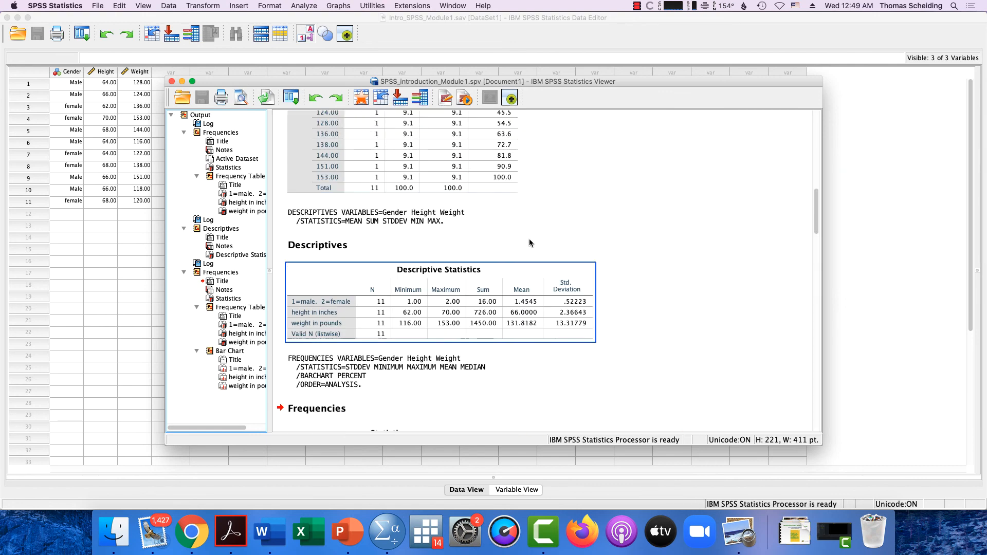
scroll(529, 240, up, 10)
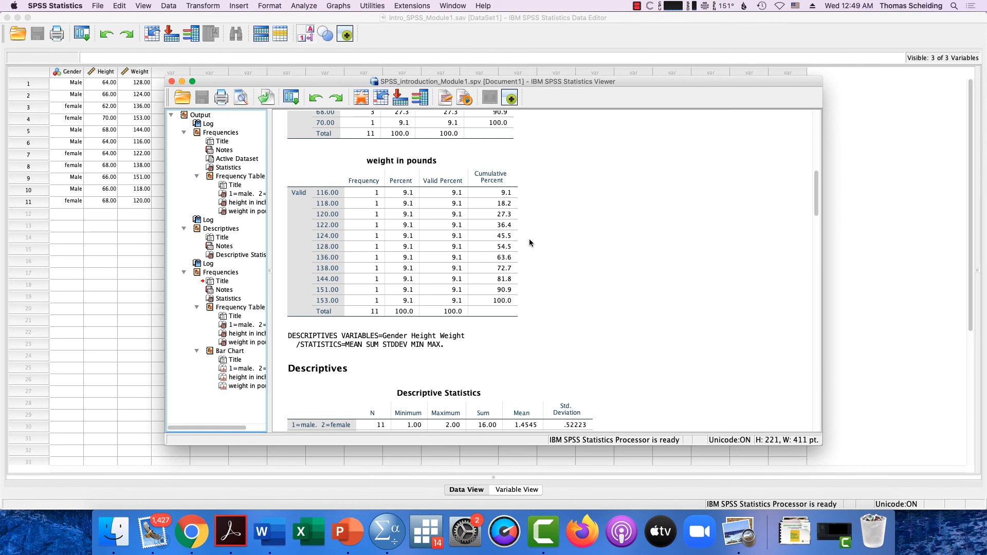